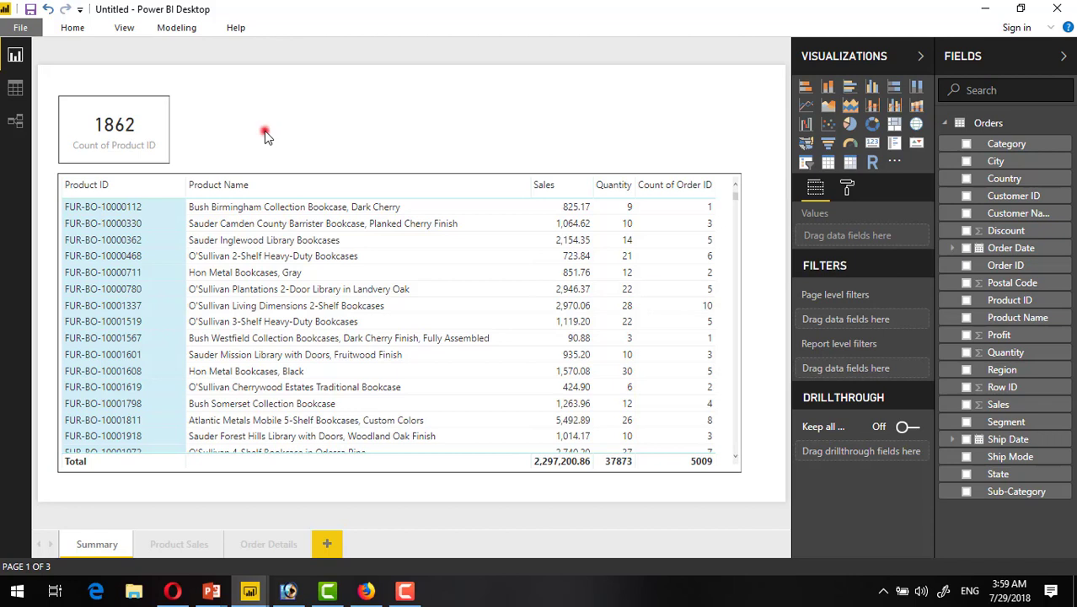
Drill through from product FUR-BO-10001337 in the summary table to its Product Sales page and select the sales table
click(267, 134)
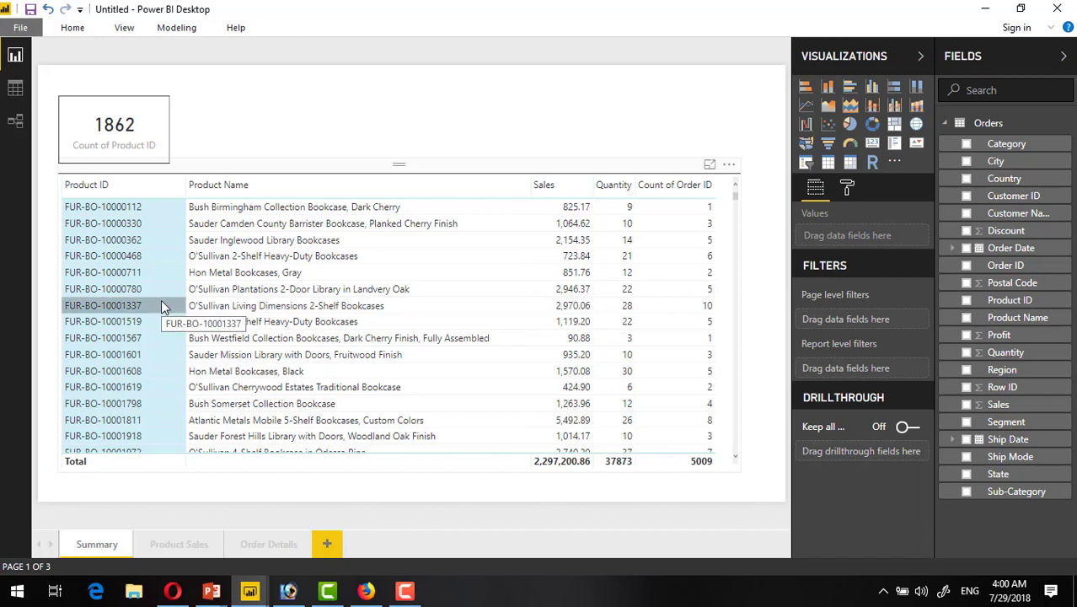
right_click(115, 305)
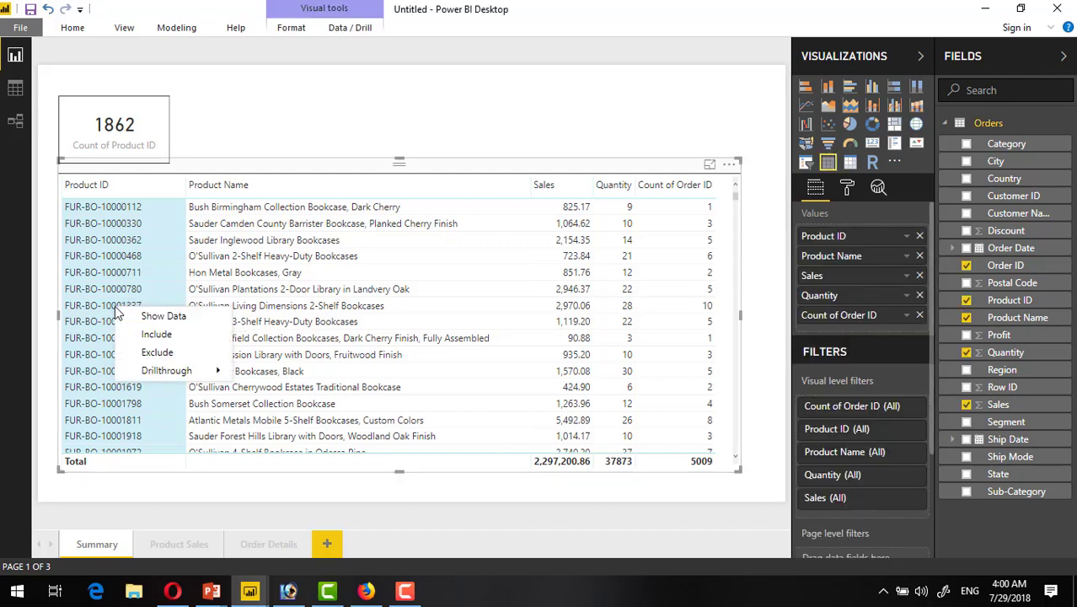
mouse_move(144, 379)
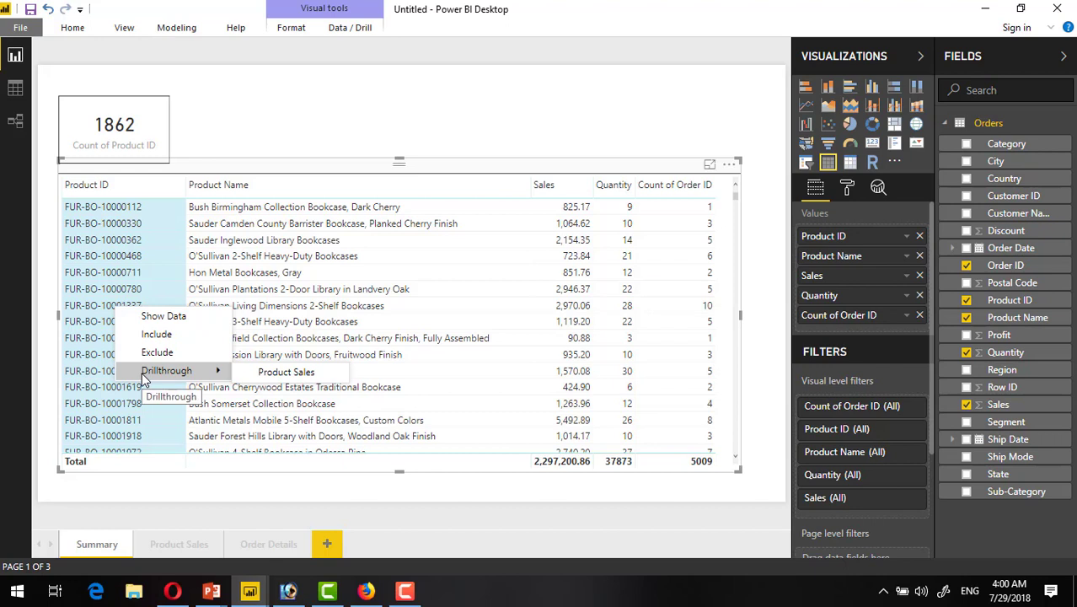
click(334, 377)
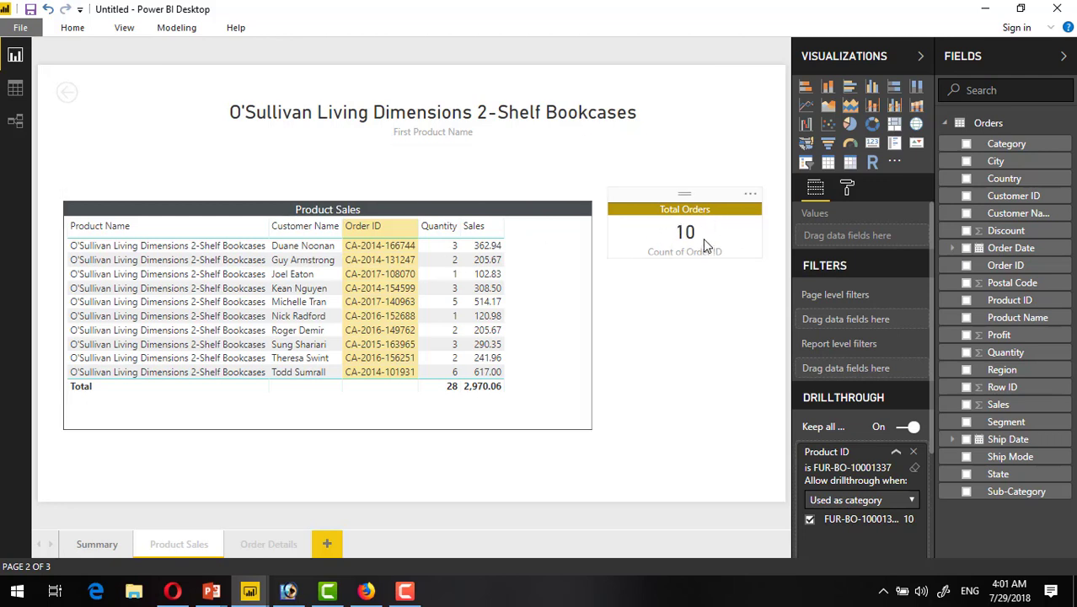
click(376, 197)
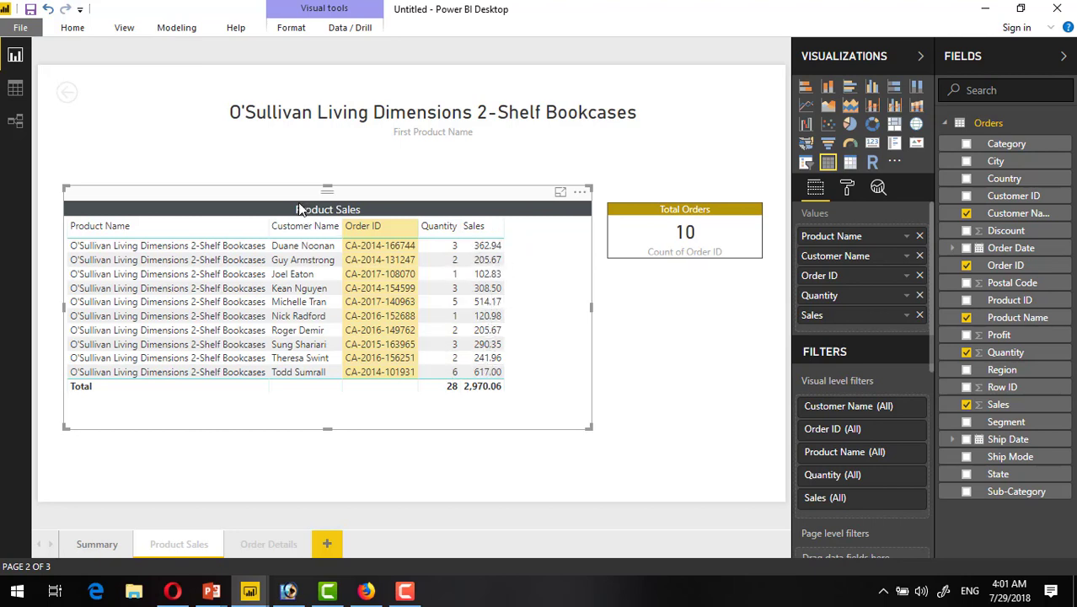
Return to the Summary page and repeat the drillthrough from product FUR-BO-10001337 to Product Sales
click(96, 544)
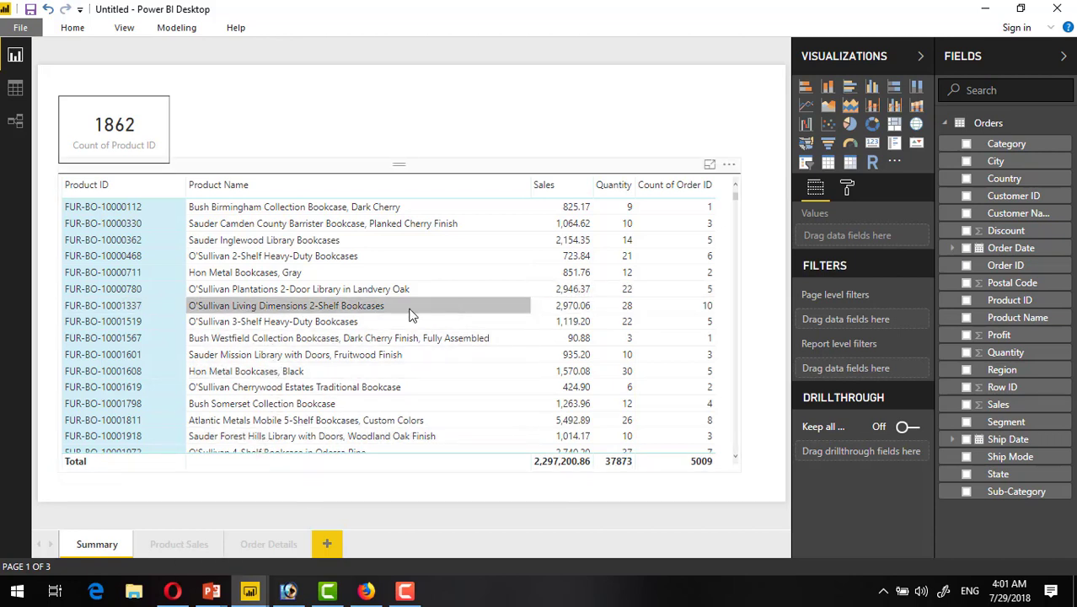
right_click(141, 303)
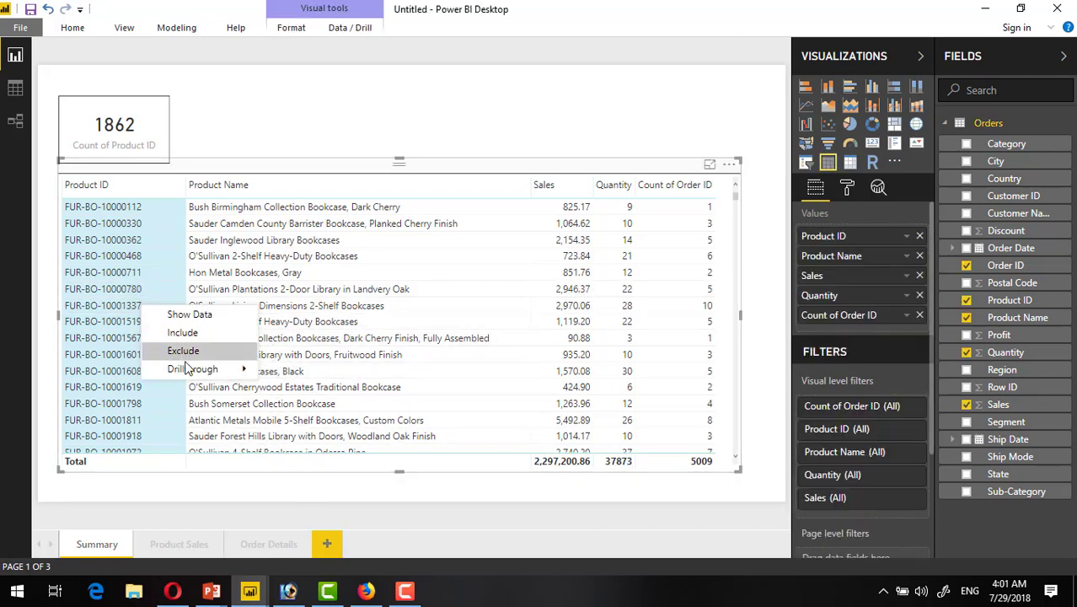
mouse_move(244, 371)
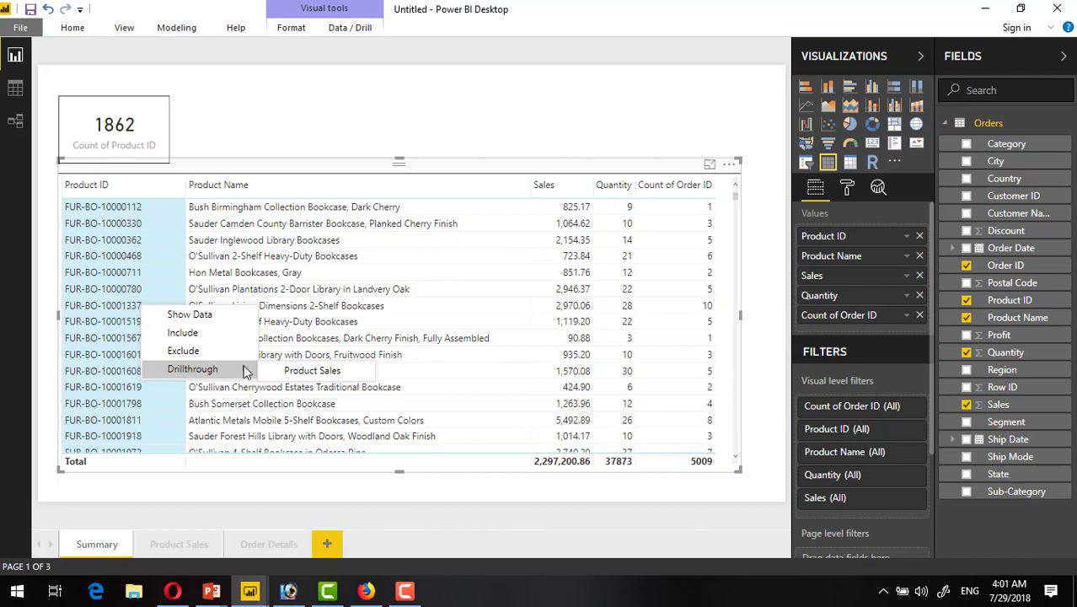
click(291, 371)
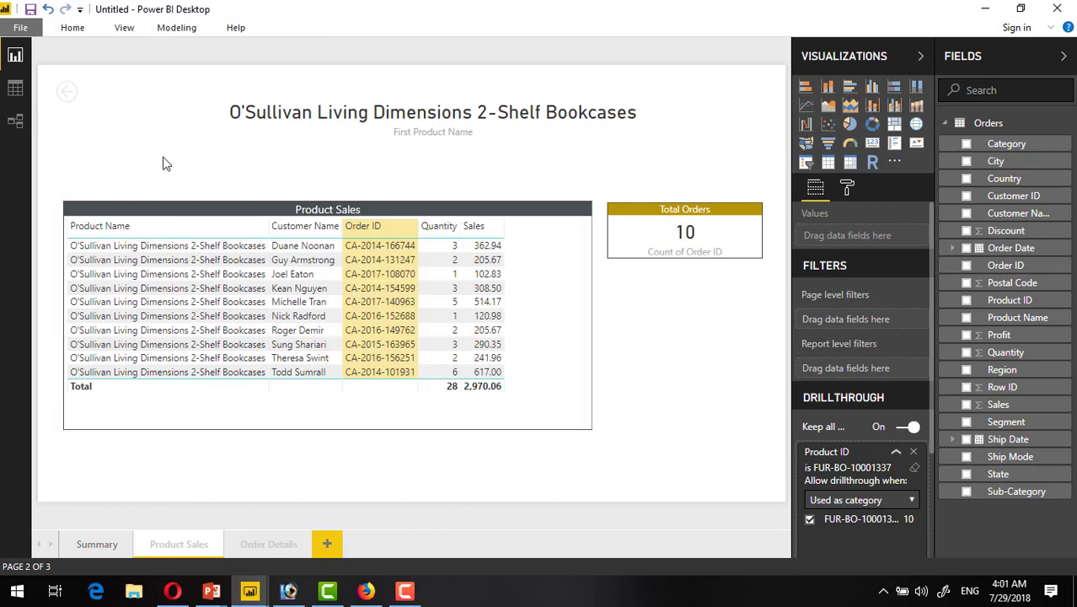
Follow the report's back link to the Summary page and drill through from product FUR-BO-10001608 to Product Sales
ctrl+click(66, 100)
click(320, 124)
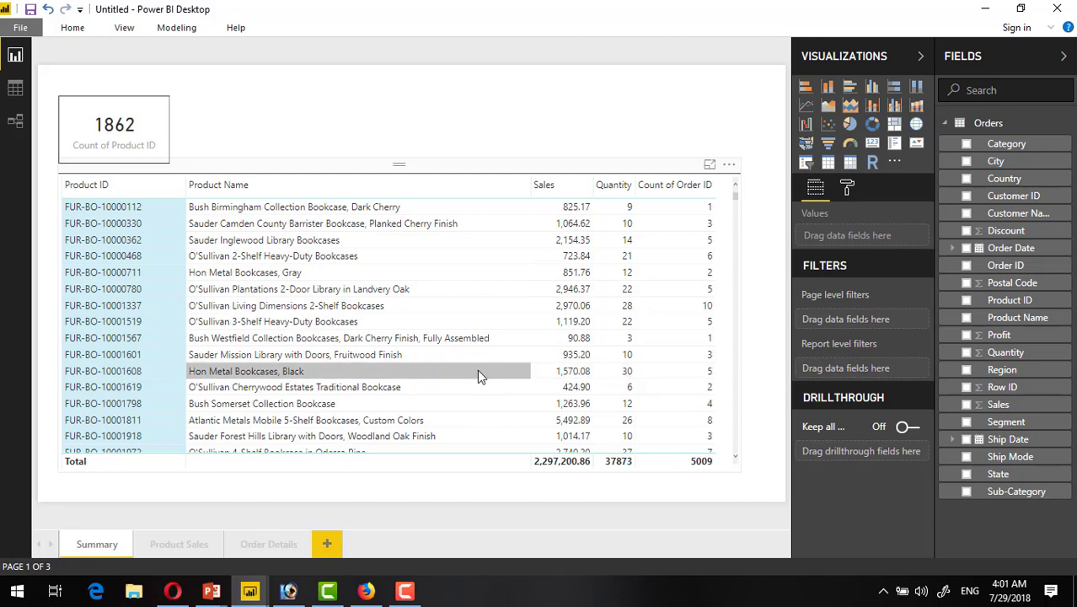
right_click(137, 372)
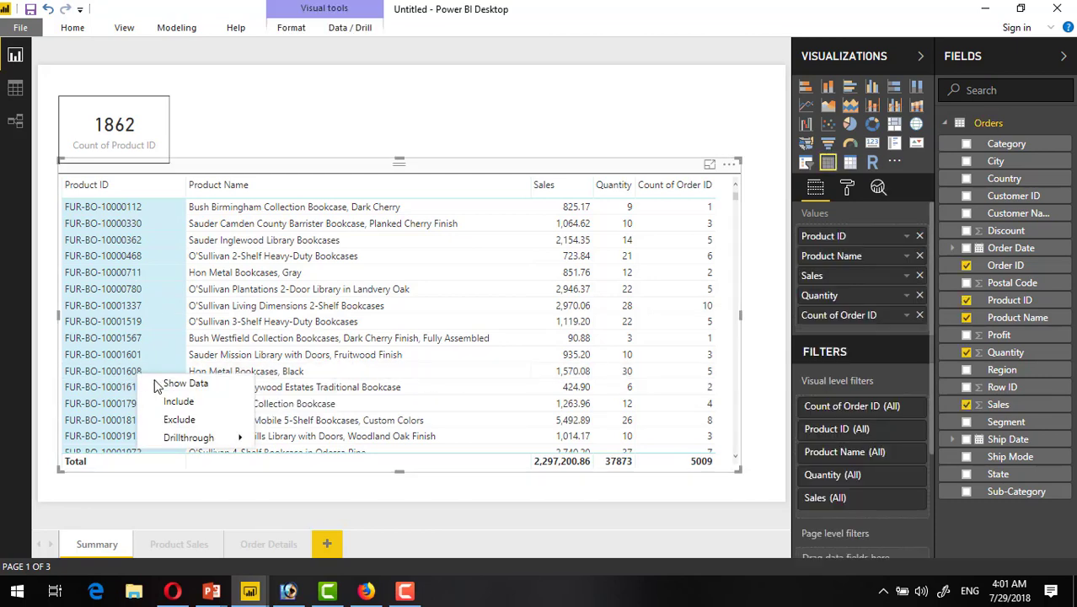
mouse_move(187, 439)
click(283, 437)
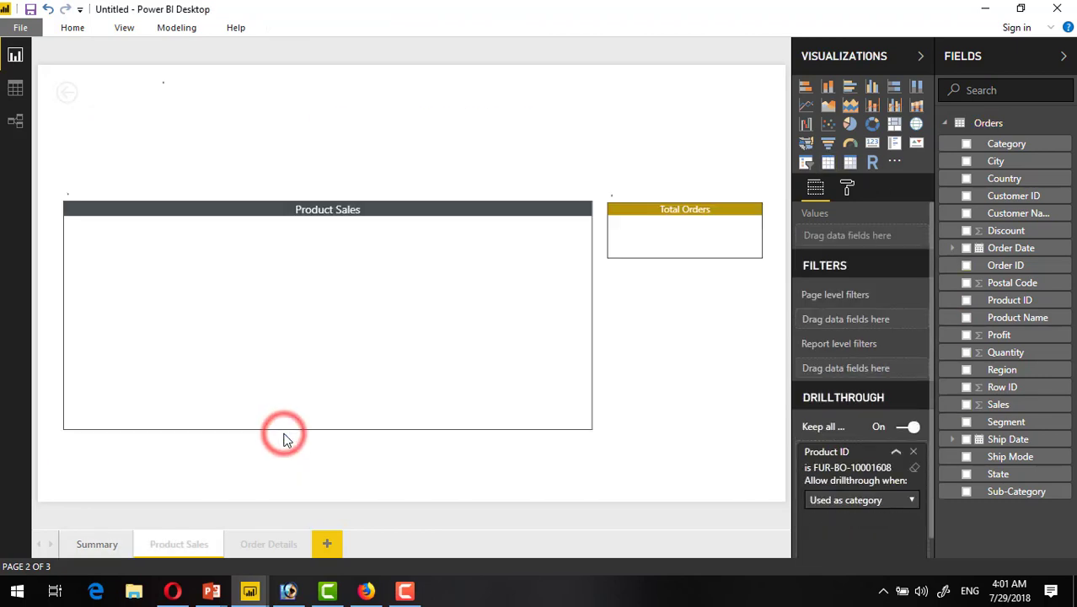
click(249, 163)
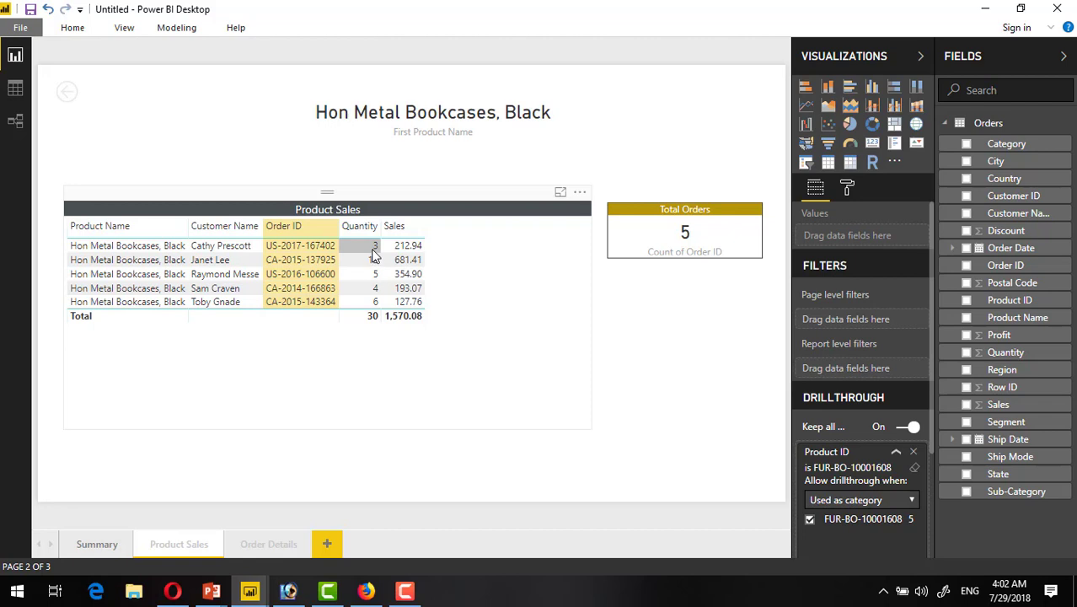
Drill through from the first order of Hon Metal Bookcases, Black to Order Details and select the multi-row details card
right_click(302, 247)
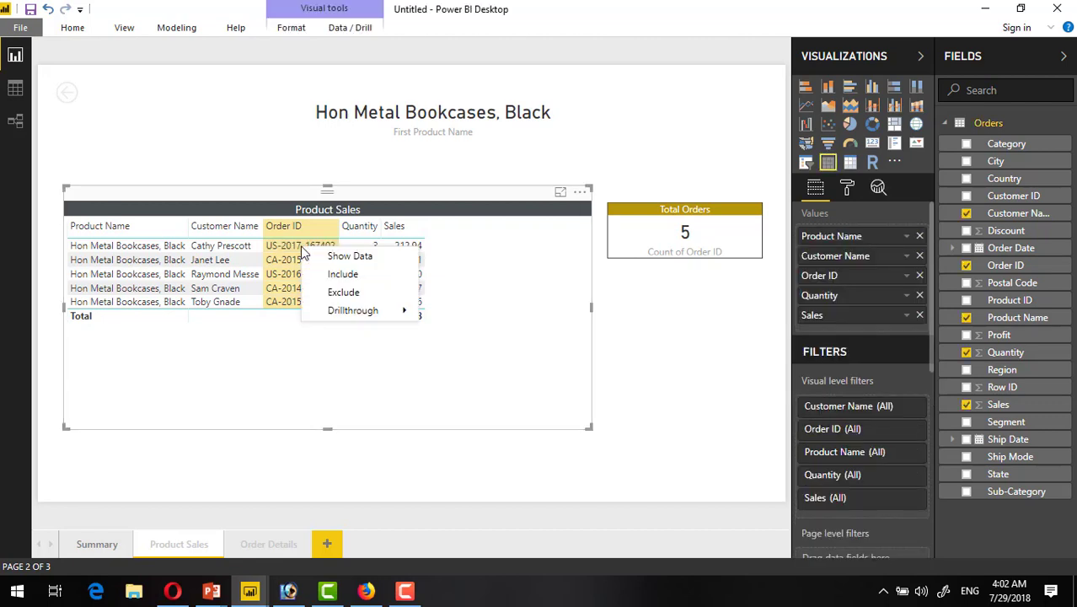
mouse_move(352, 312)
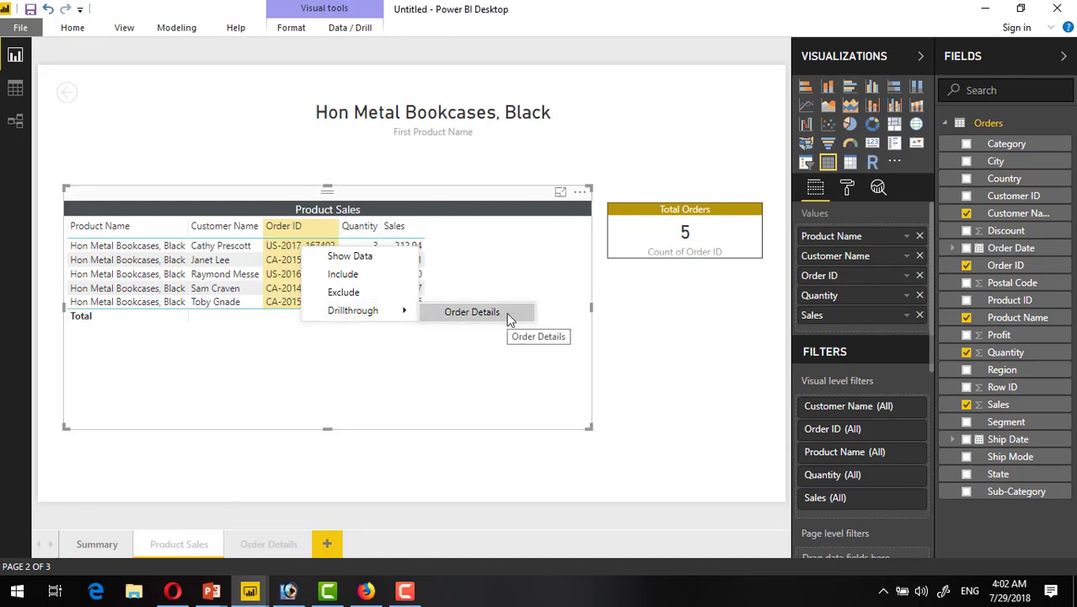
click(472, 312)
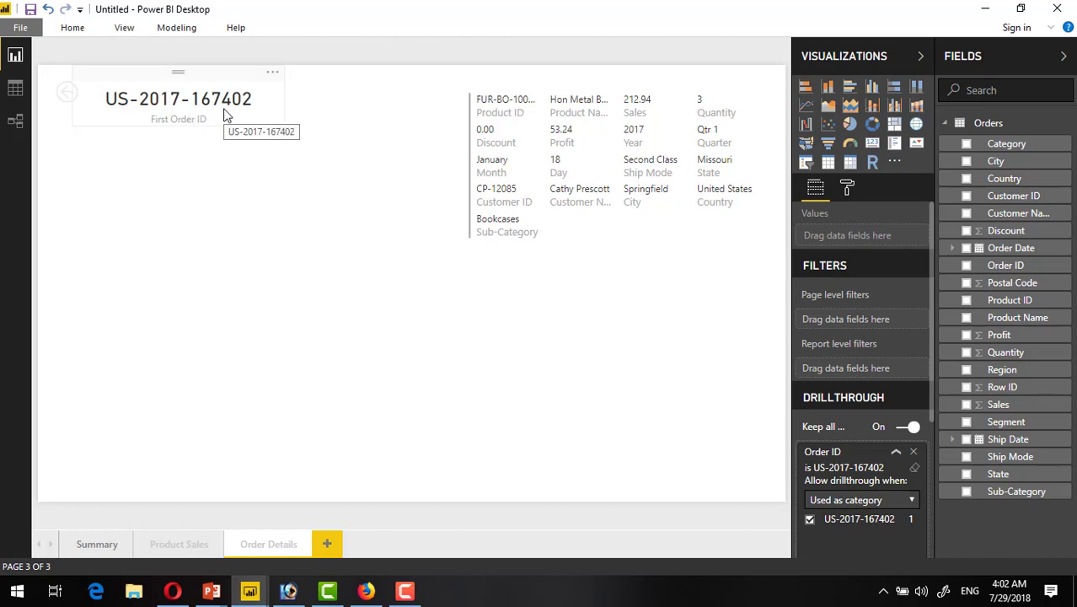
click(528, 87)
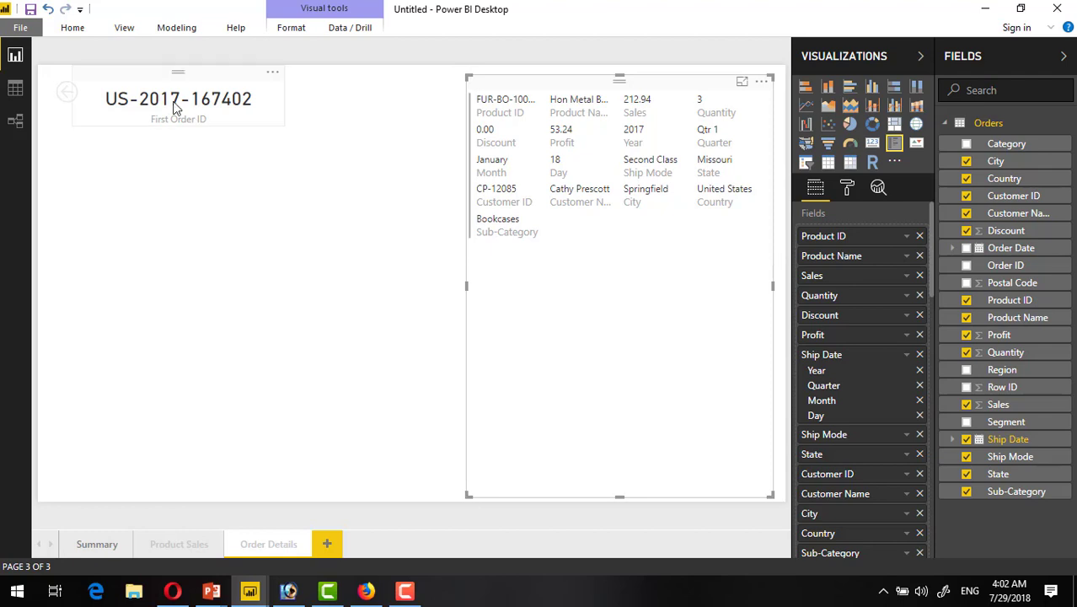
Go back to the Product Sales page and drill through from the last listed order to Order Details
ctrl+click(70, 95)
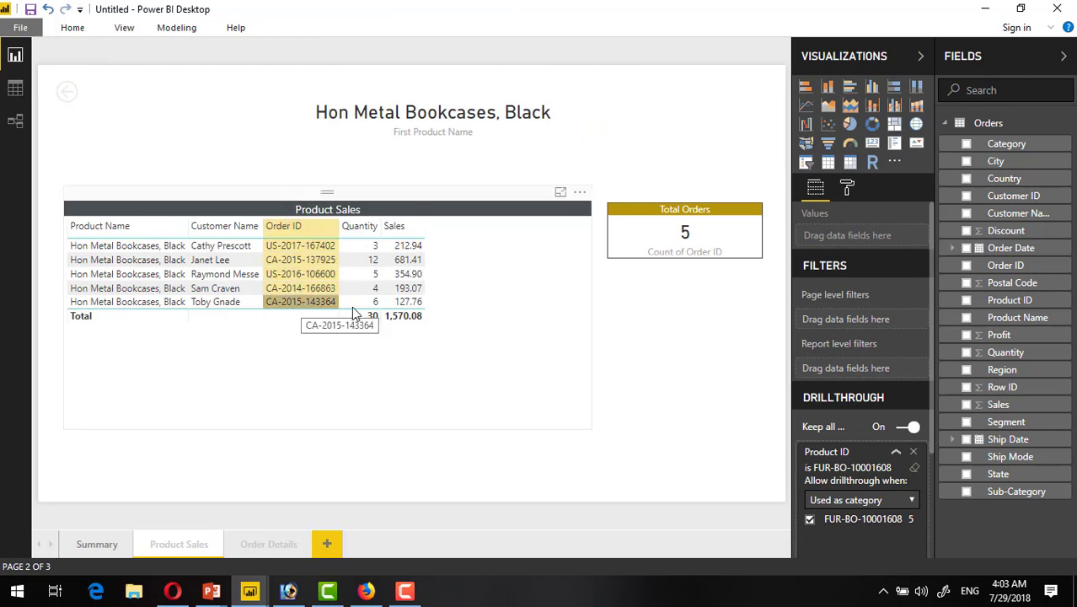
right_click(289, 303)
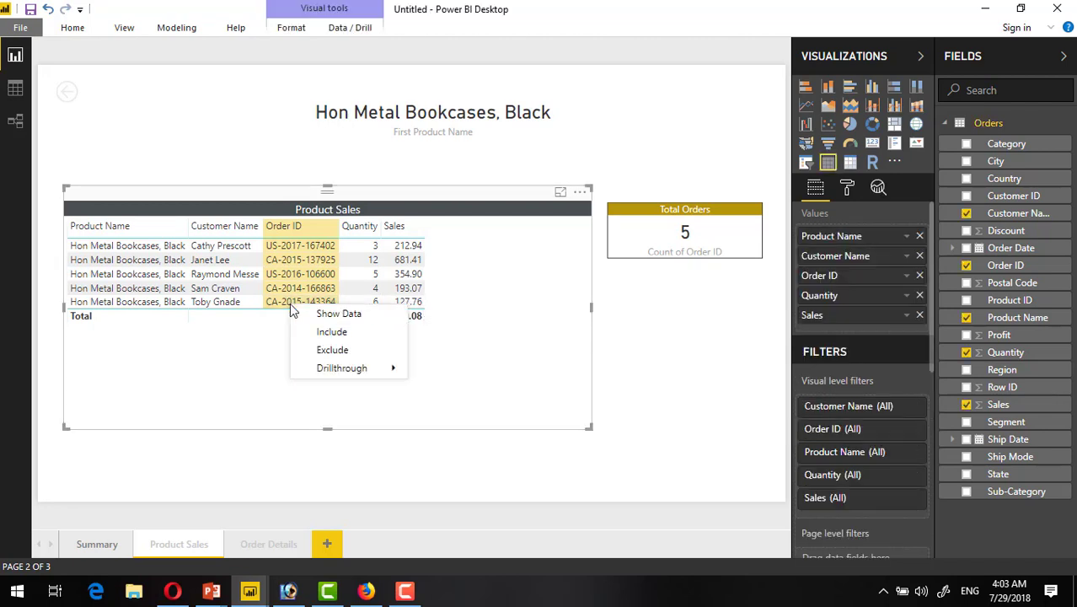
mouse_move(334, 371)
click(451, 368)
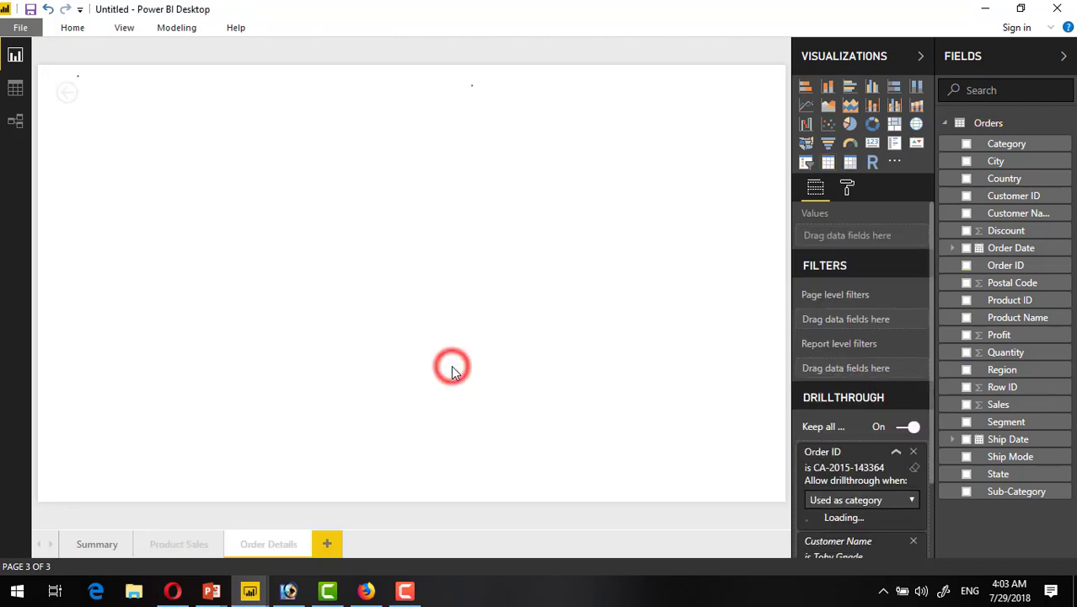
Follow the back links from Order Details through Product Sales to the Summary page
click(61, 94)
click(68, 91)
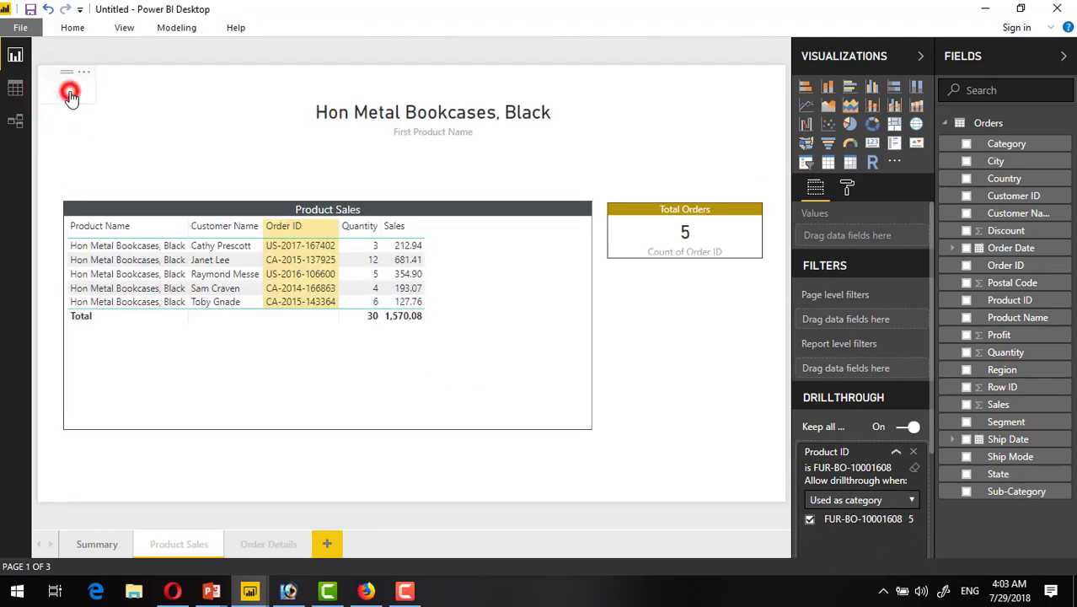
click(349, 145)
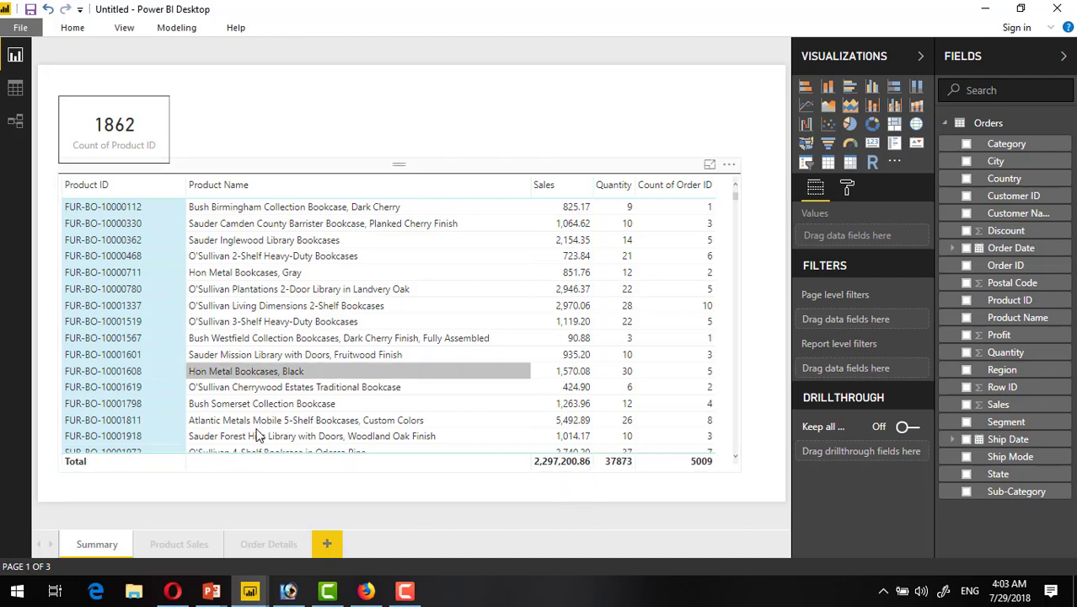
Switch to the other Power BI Desktop window that holds the blank report with the Orders data
click(250, 591)
click(306, 524)
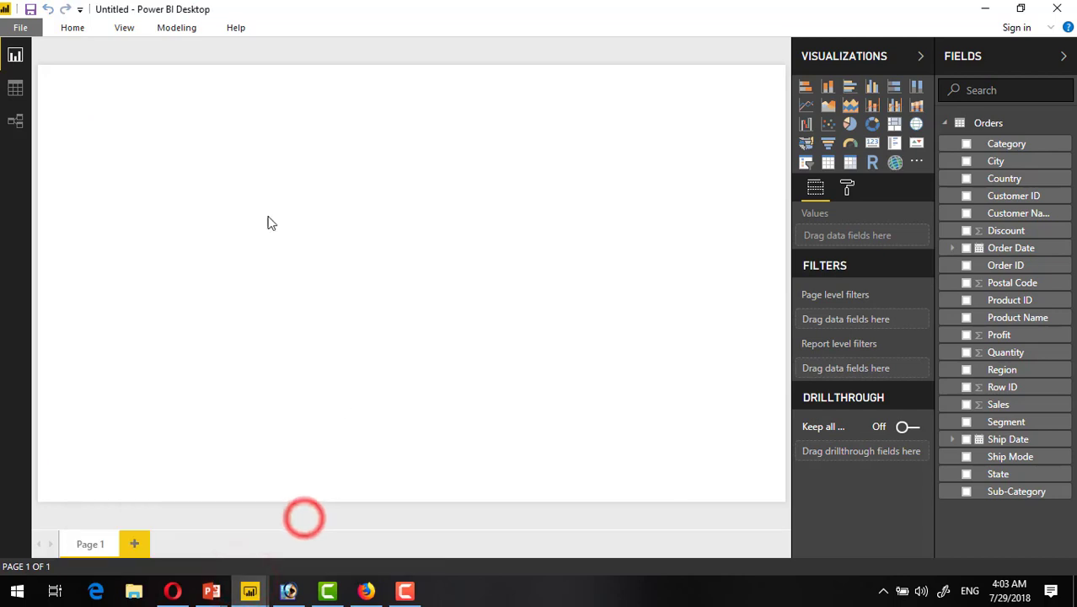
click(257, 188)
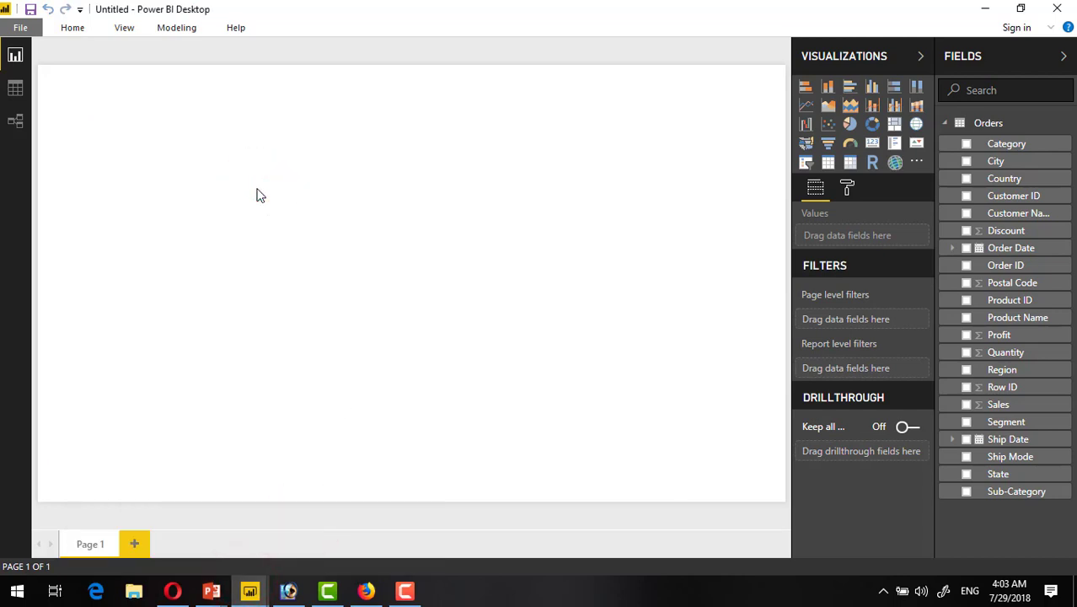
Show the data model's relationships and lengthen the Orders table box to review its fields
click(15, 121)
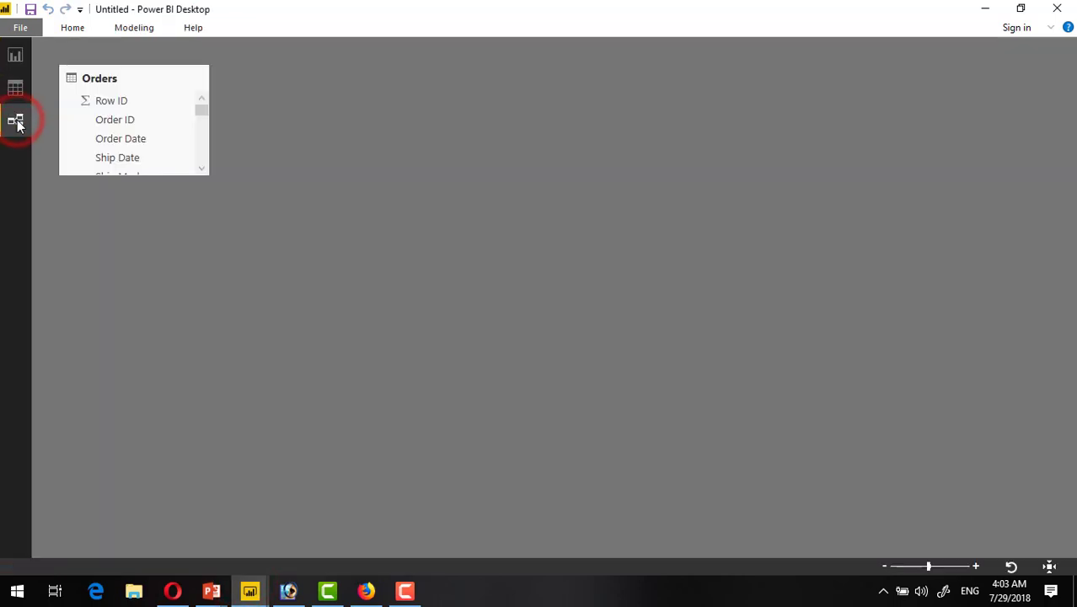
click(158, 76)
drag(178, 176, 188, 423)
scroll(169, 269, down, 2)
scroll(166, 268, up, 2)
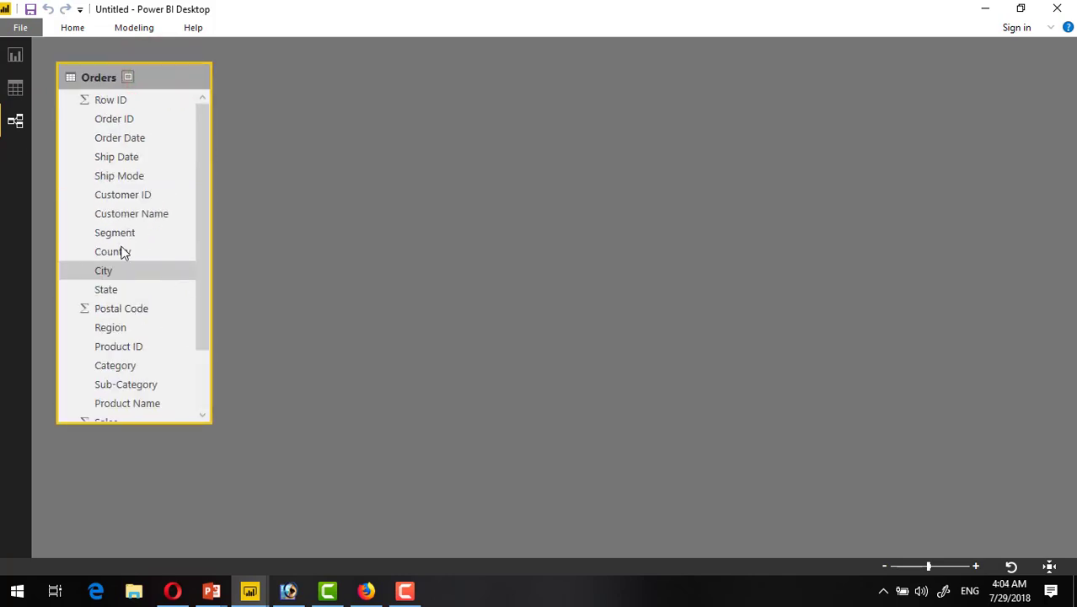
Inspect the Orders table's rows in the data view and return to the blank report page
click(15, 91)
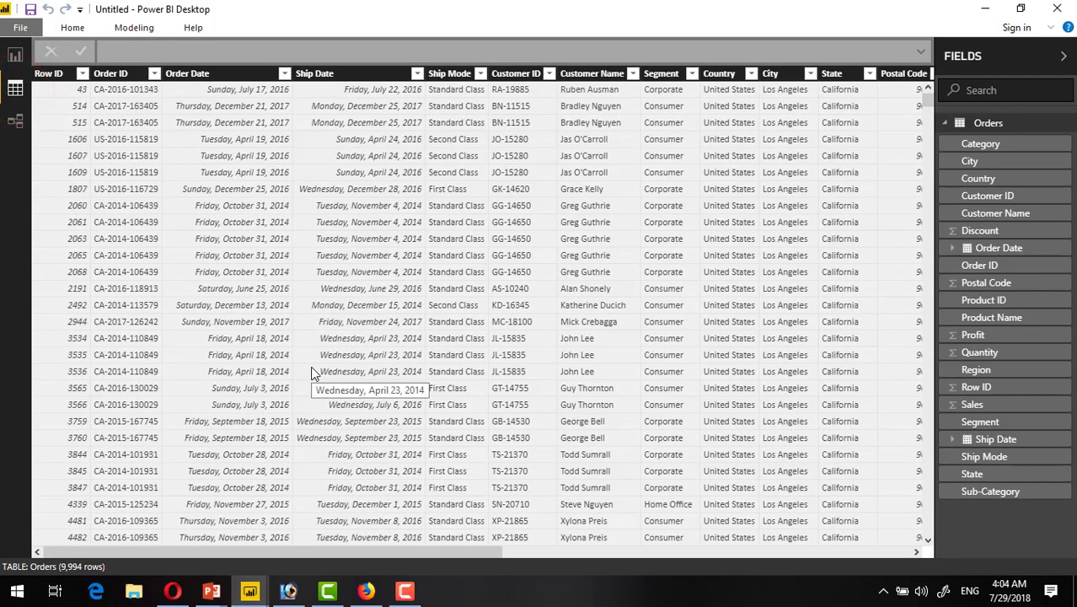
scroll(310, 373, up, 8)
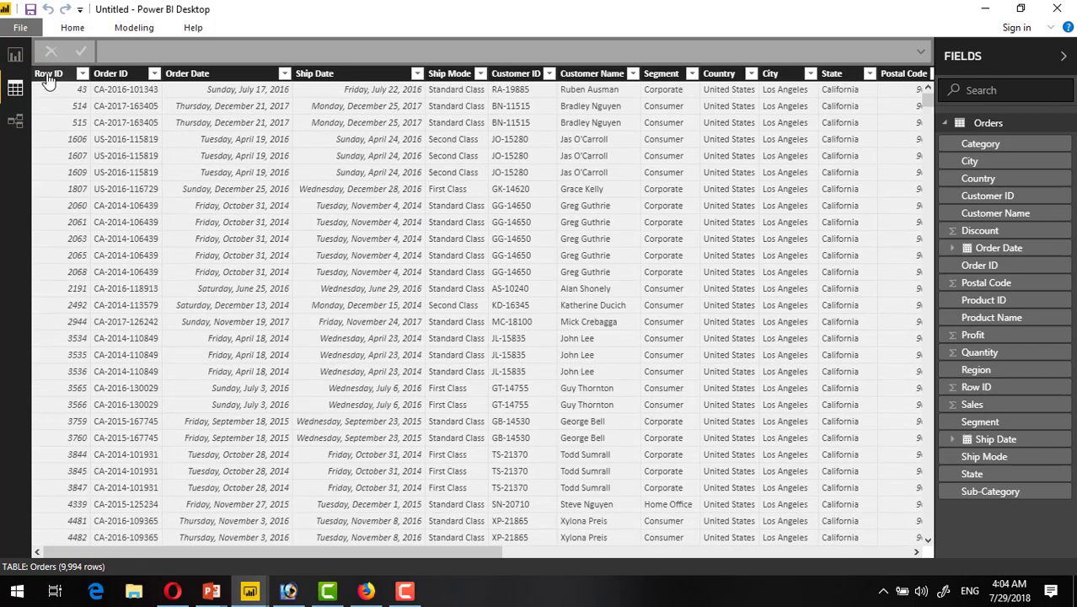
click(19, 54)
click(297, 278)
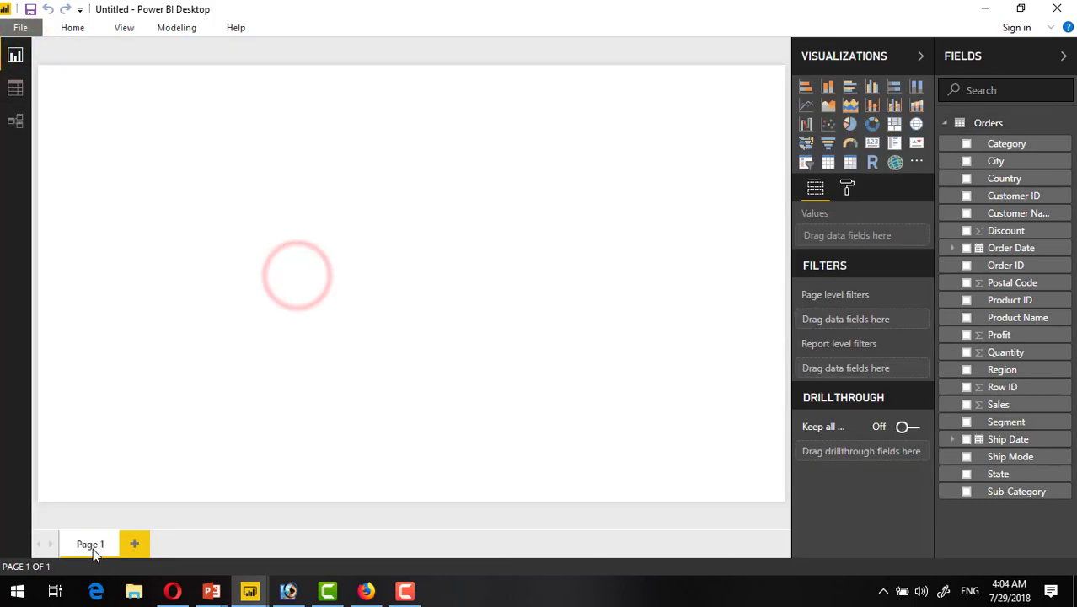
Rename the report page Page 1 as Summary
right_click(93, 547)
click(134, 534)
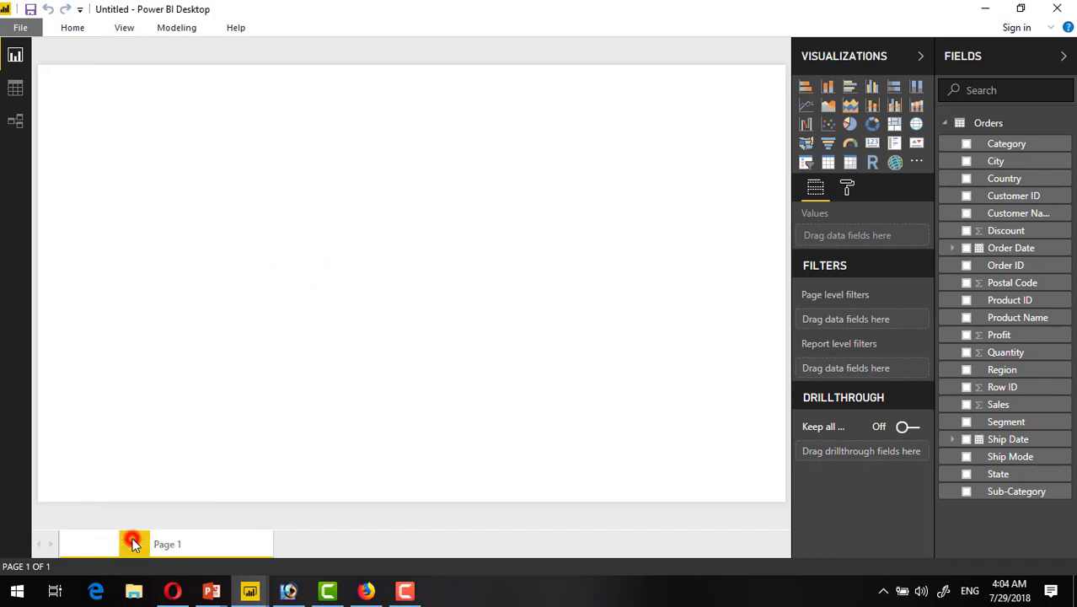
text(Summary)
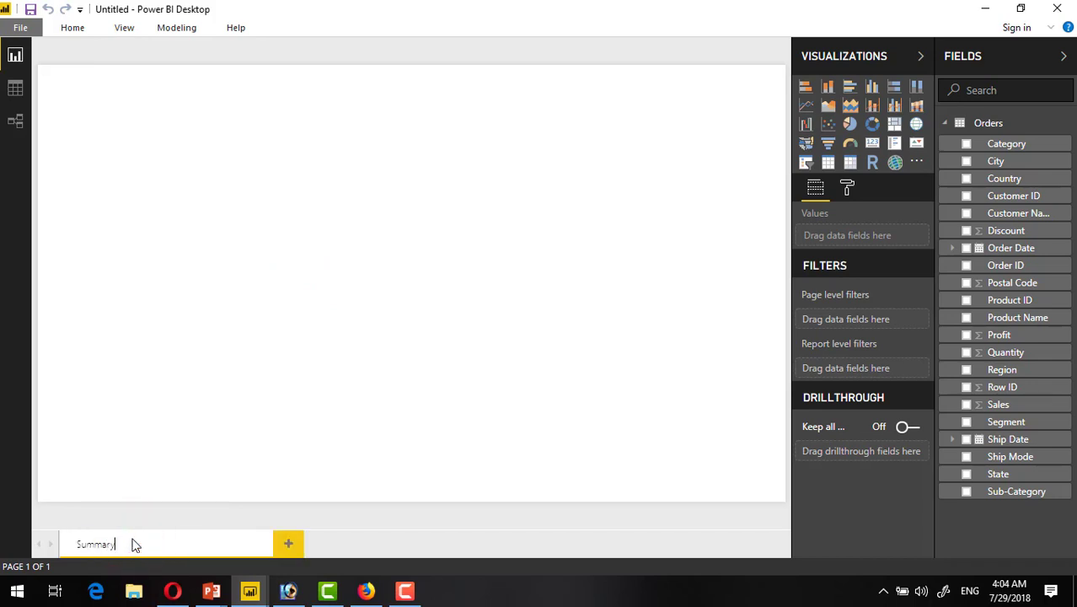
click(195, 370)
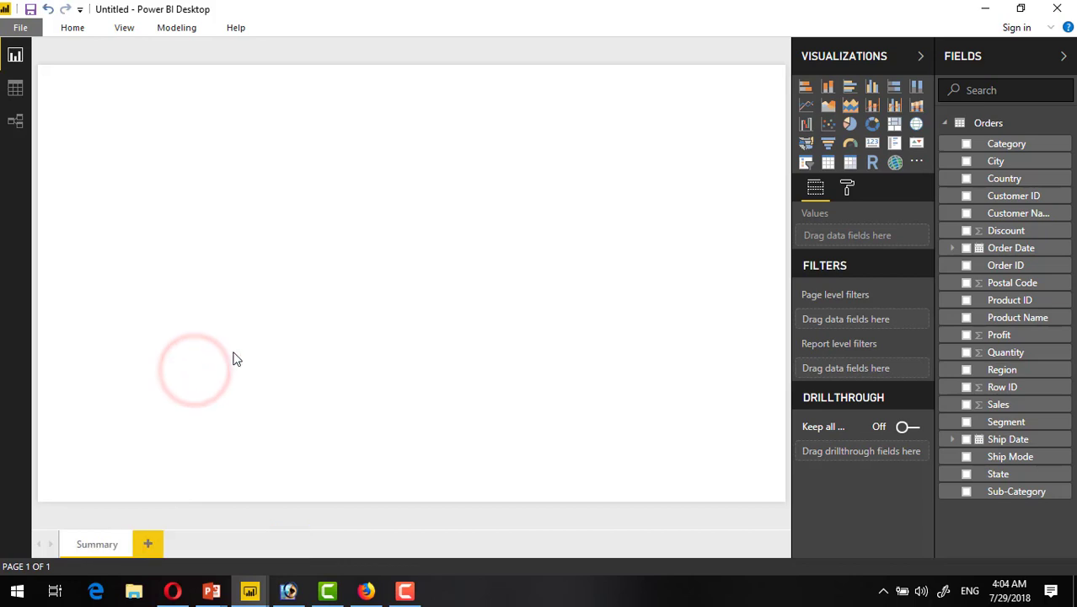
Create a table visual on the Summary page with the Product ID, Product Name, Sales and Quantity fields
click(213, 257)
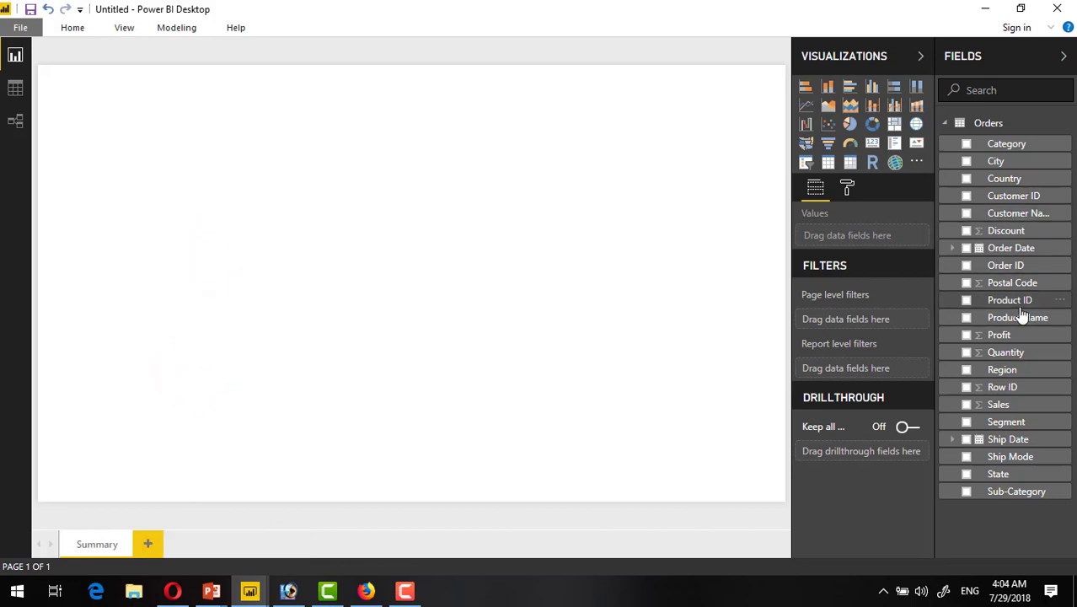
click(965, 302)
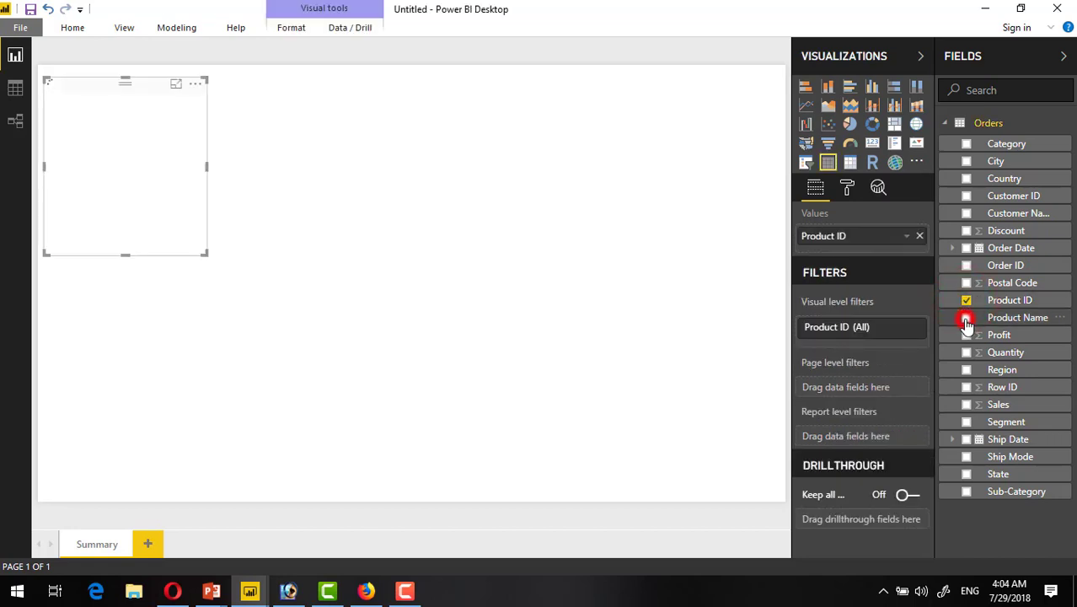
click(965, 318)
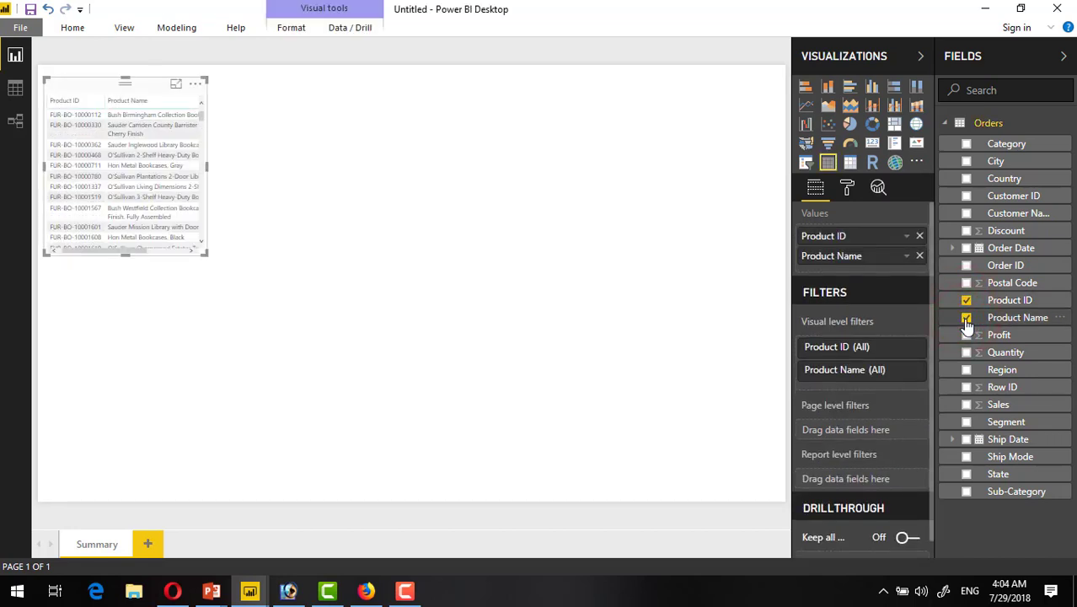
click(967, 405)
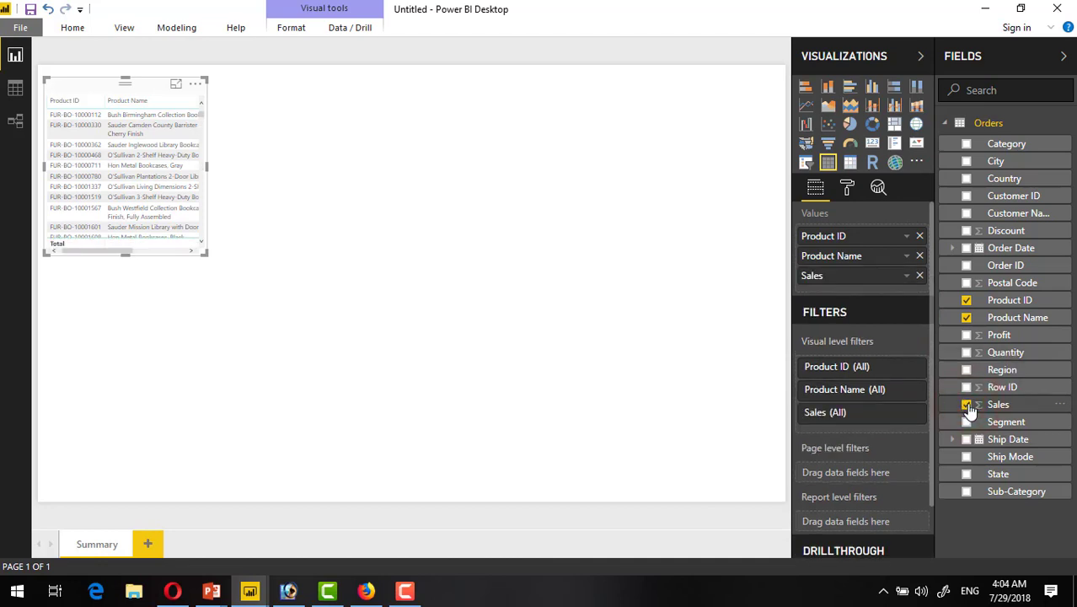
click(967, 353)
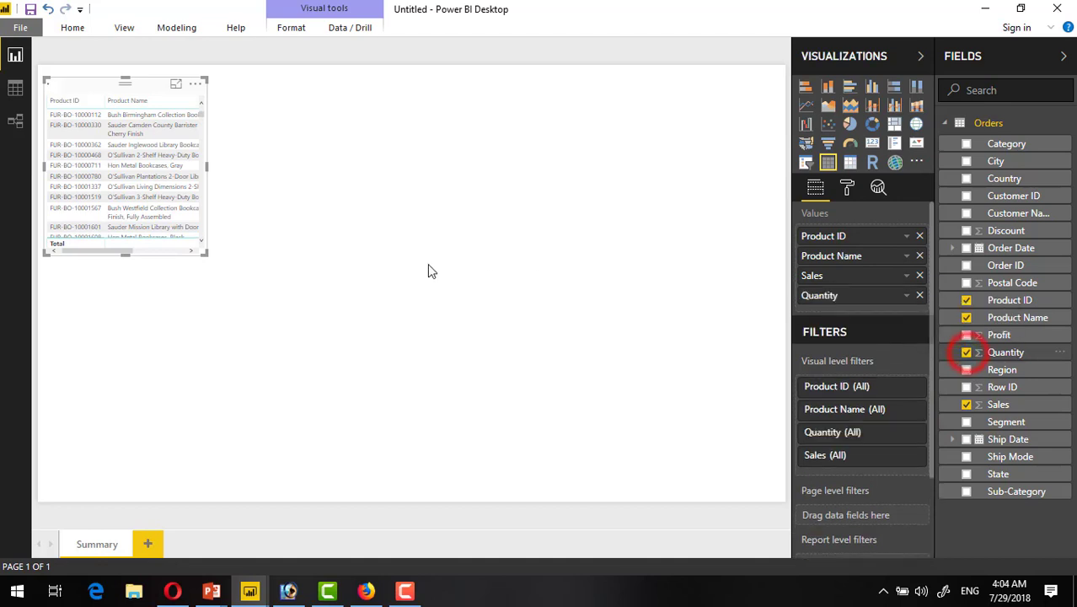
Enlarge the product table to most of the page's height and shift it slightly down
drag(206, 253, 555, 447)
drag(334, 88, 353, 127)
click(636, 221)
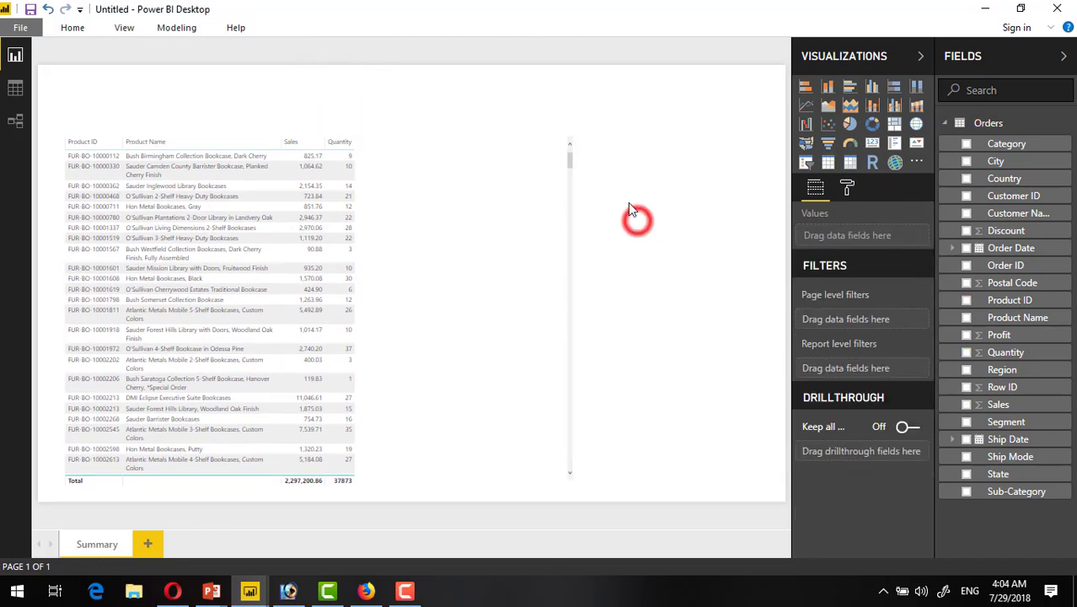
Add a card showing the distinct count of Product ID, and shrink and place it beside the product table
click(966, 301)
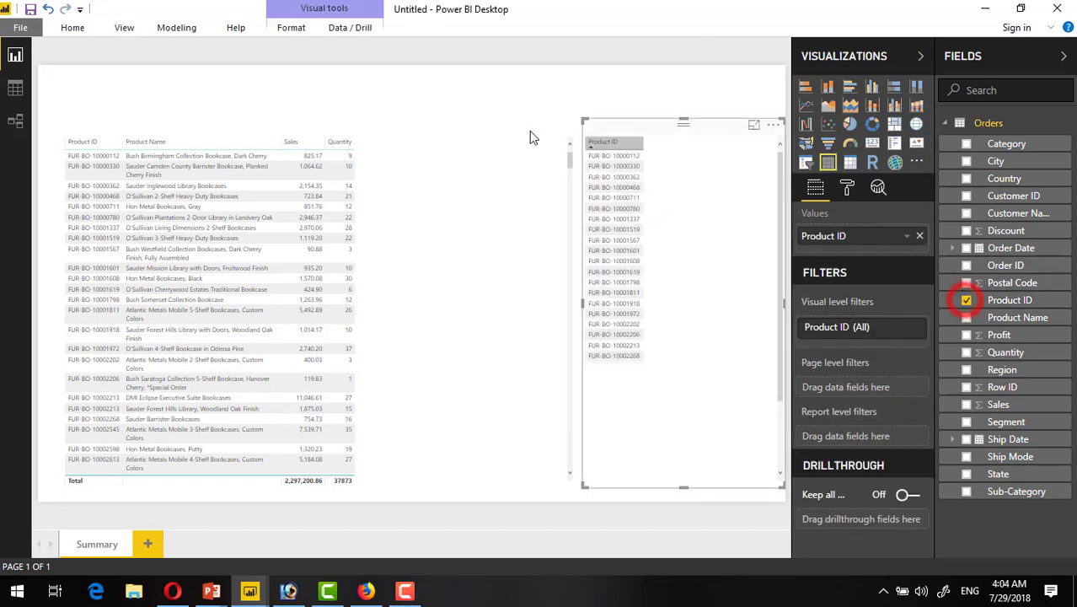
click(872, 143)
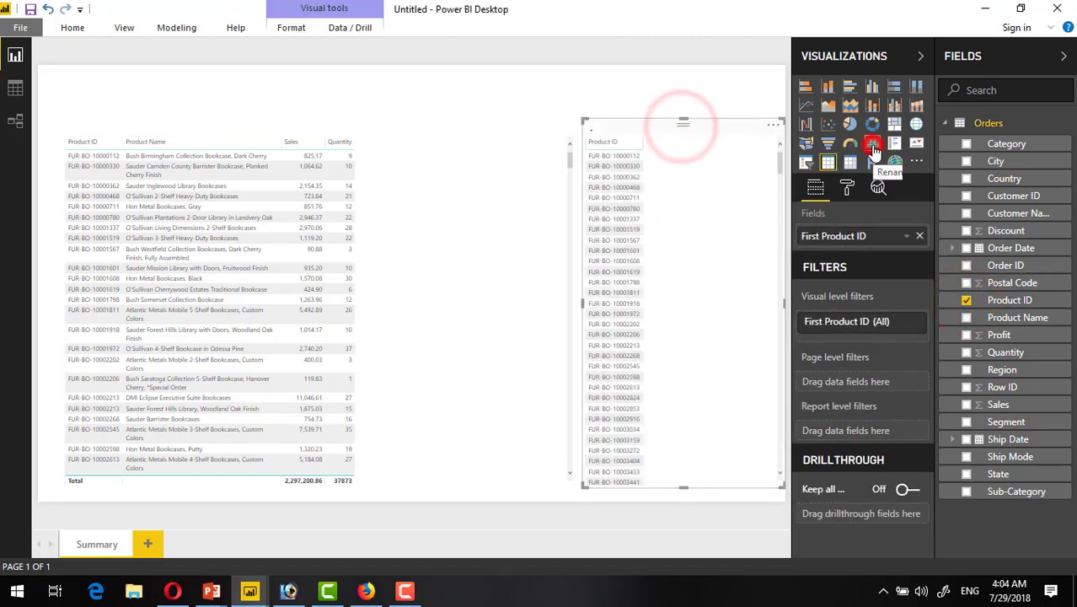
click(906, 240)
click(895, 340)
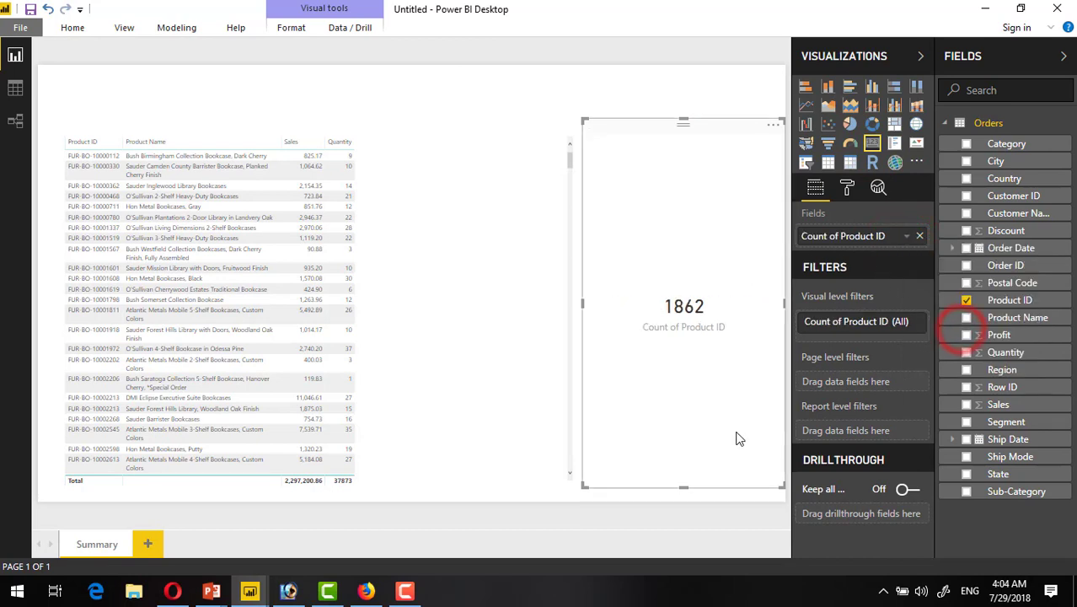
drag(783, 486, 733, 188)
drag(645, 128, 661, 121)
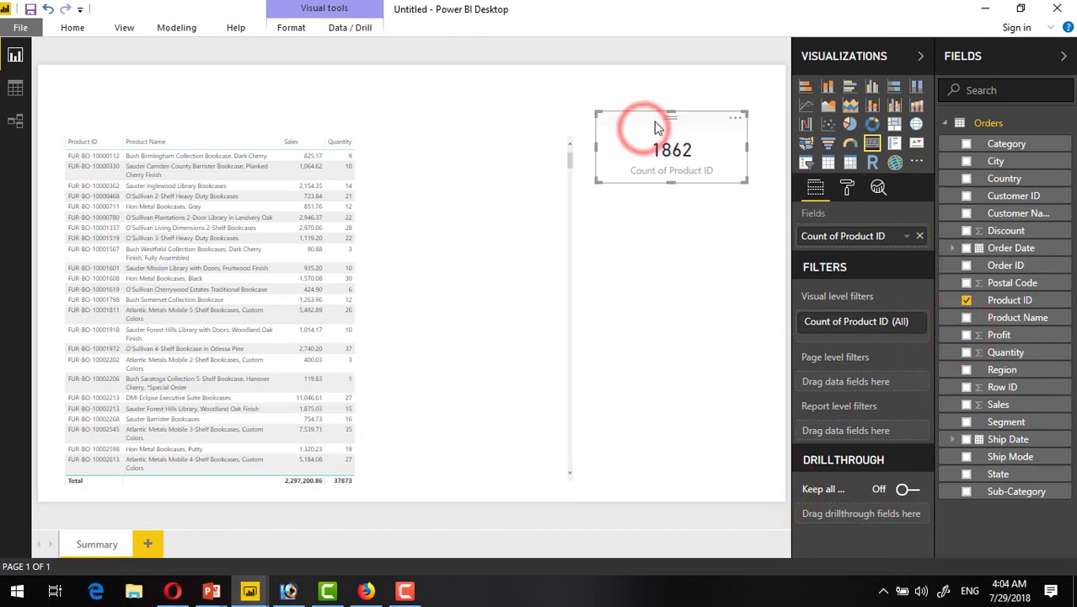
Try a grid text size of 20 on the product table and settle on 12
click(455, 131)
click(847, 187)
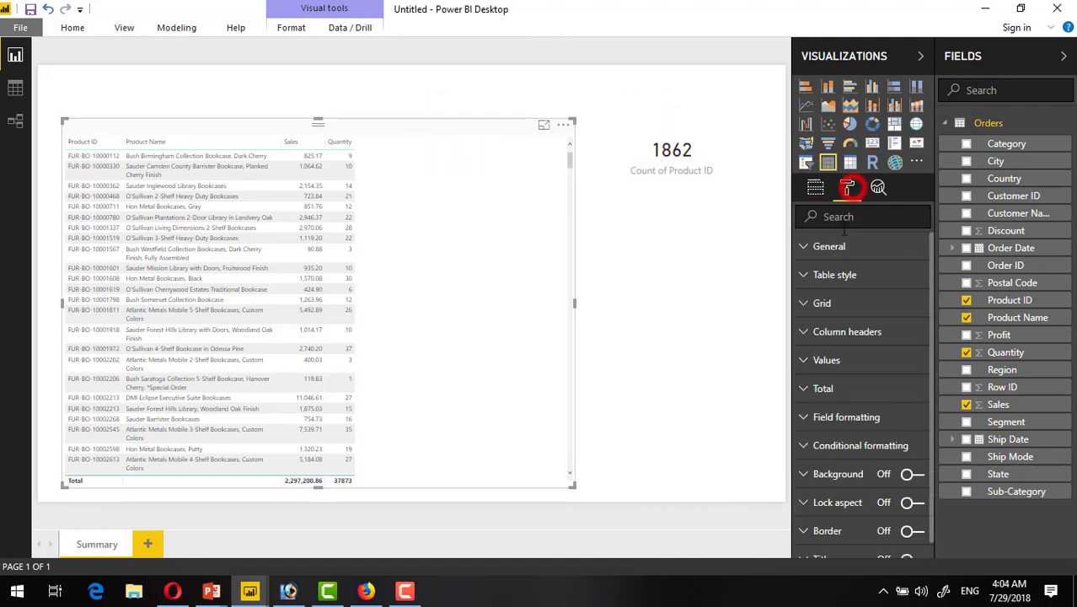
click(834, 217)
text(size)
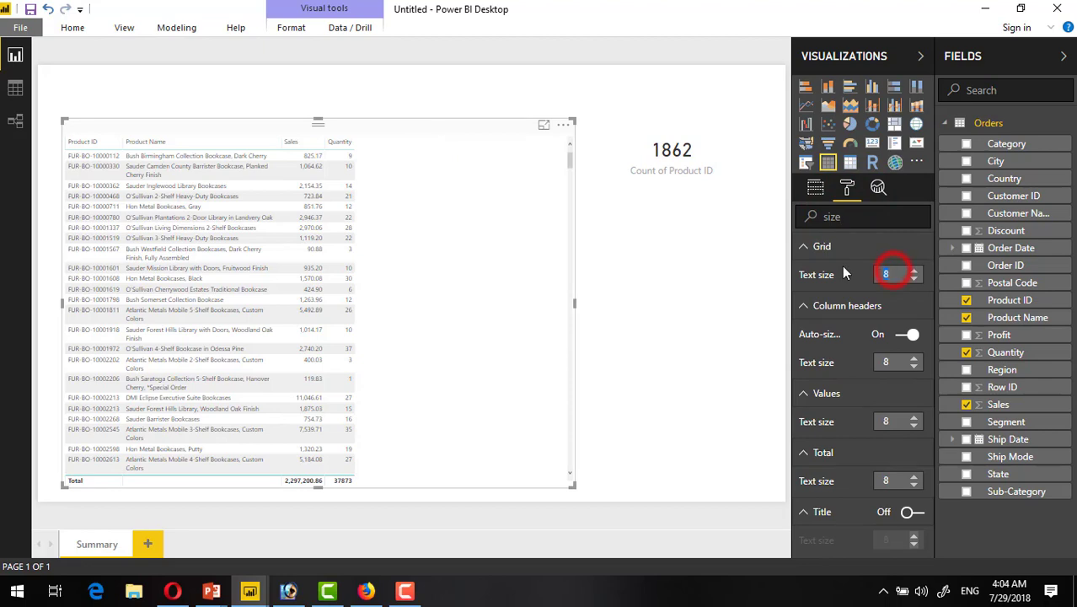
text(20)
key(Return)
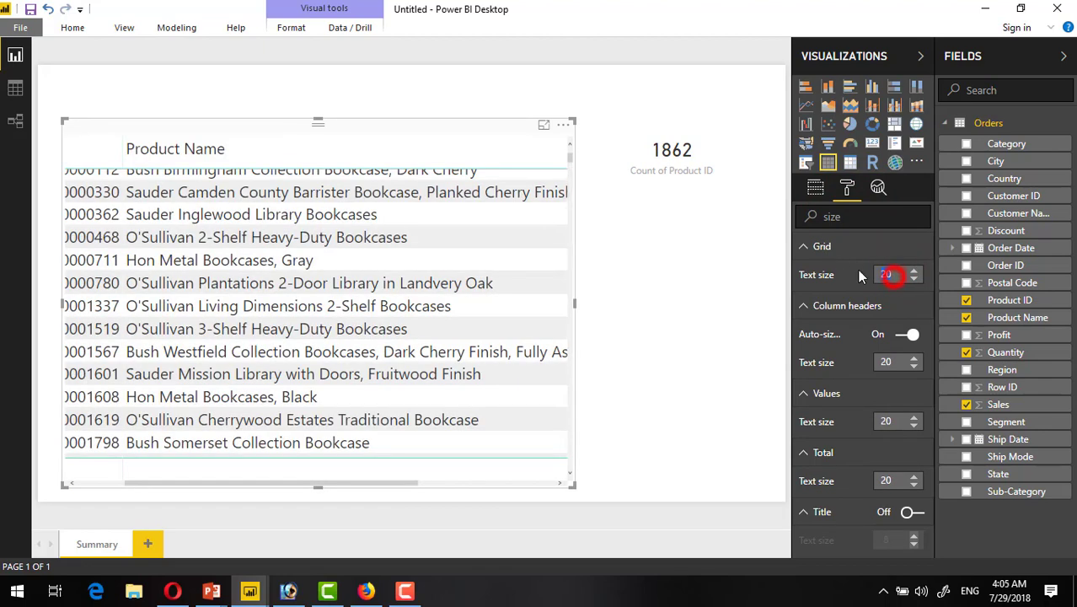
double_click(889, 274)
text(12)
key(Return)
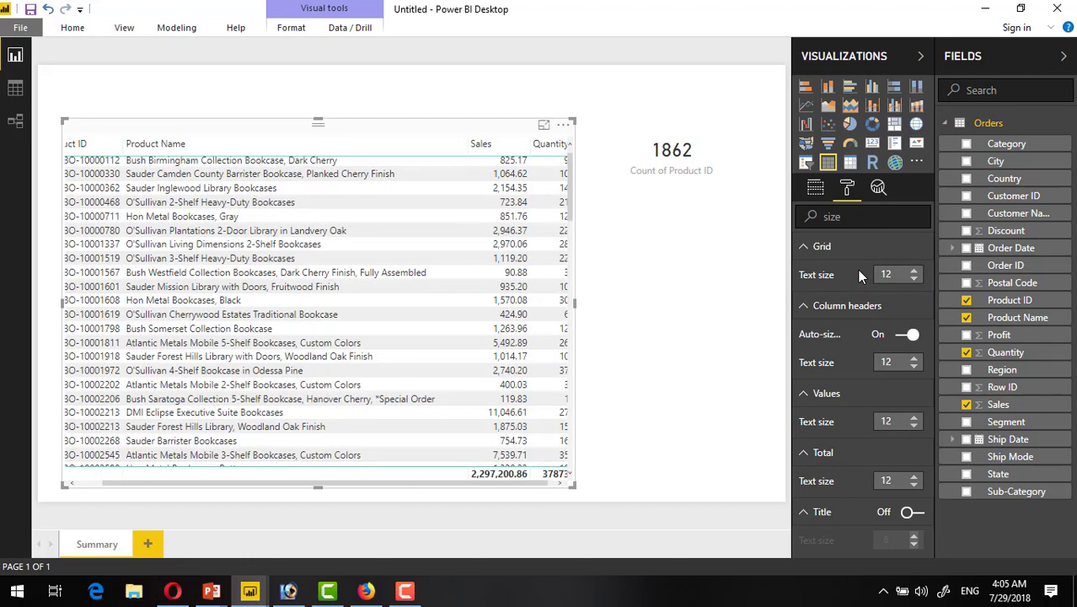
Widen the product table to fit all its columns and move the Product ID count card clear of it
click(645, 291)
click(464, 131)
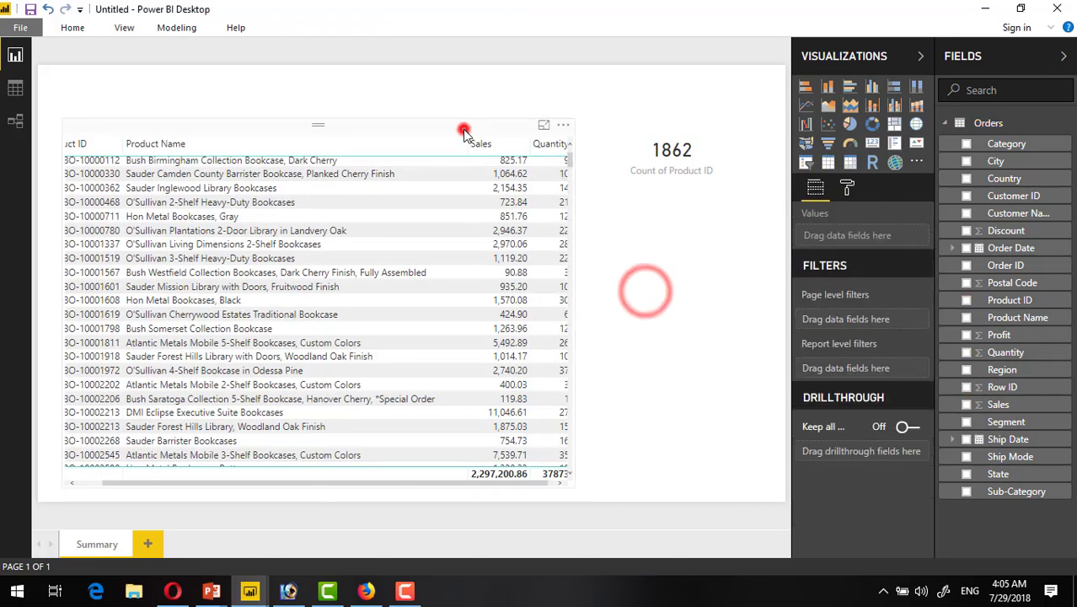
click(576, 305)
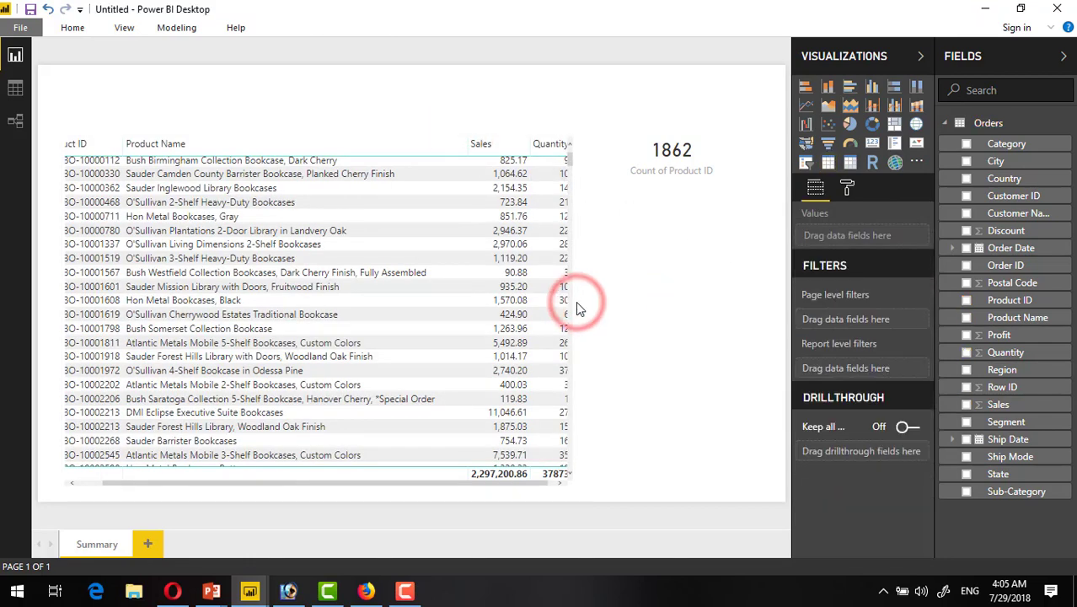
click(489, 129)
drag(575, 303, 660, 305)
drag(679, 122, 730, 118)
click(632, 106)
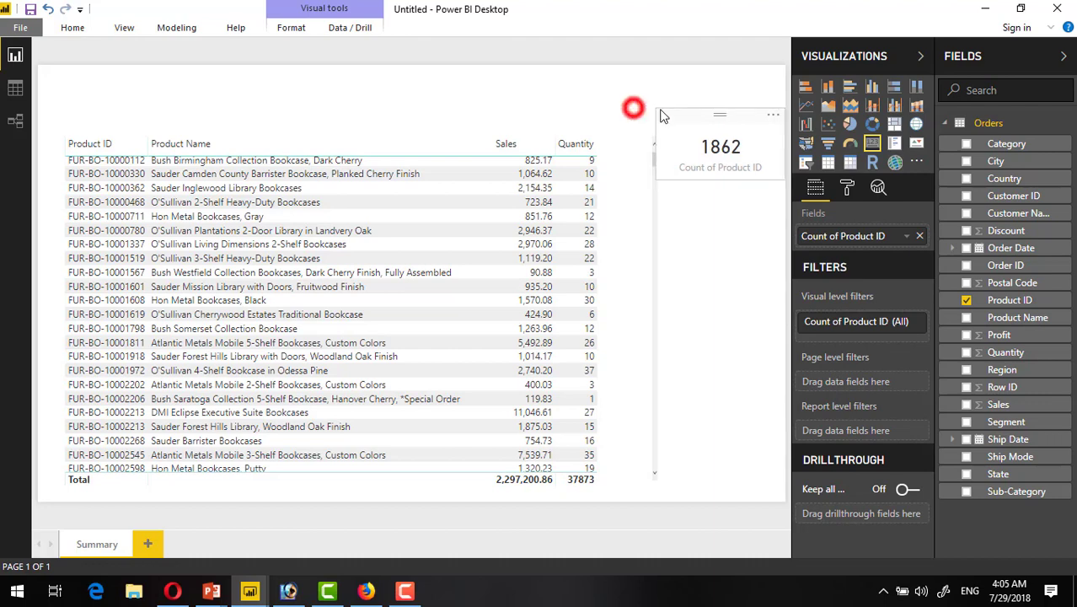
Widen the Product ID column, and reposition and widen the product table within the page
drag(524, 125, 505, 132)
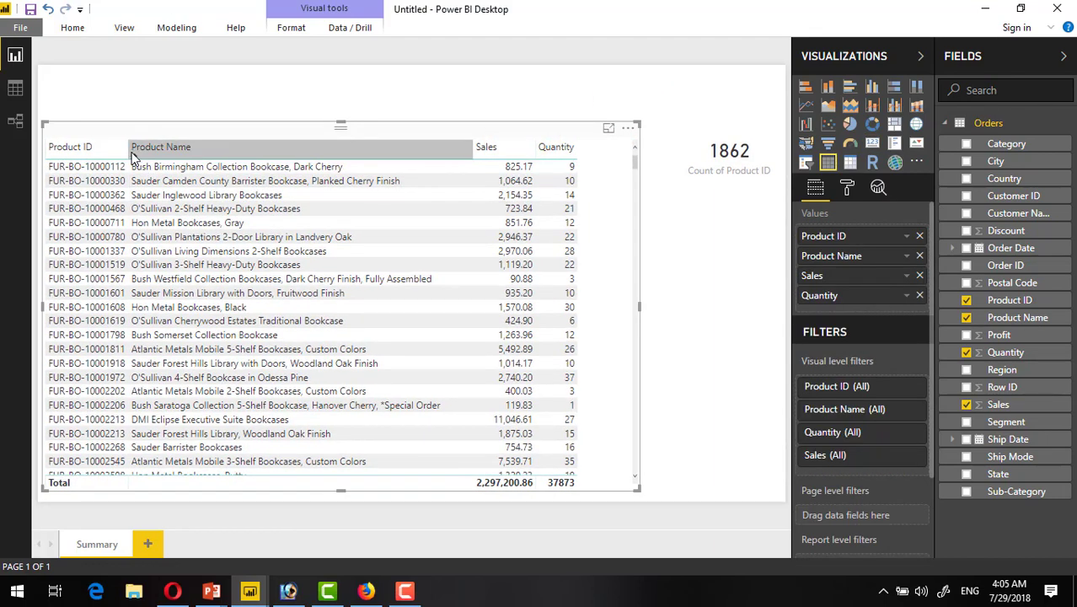
drag(126, 153, 160, 152)
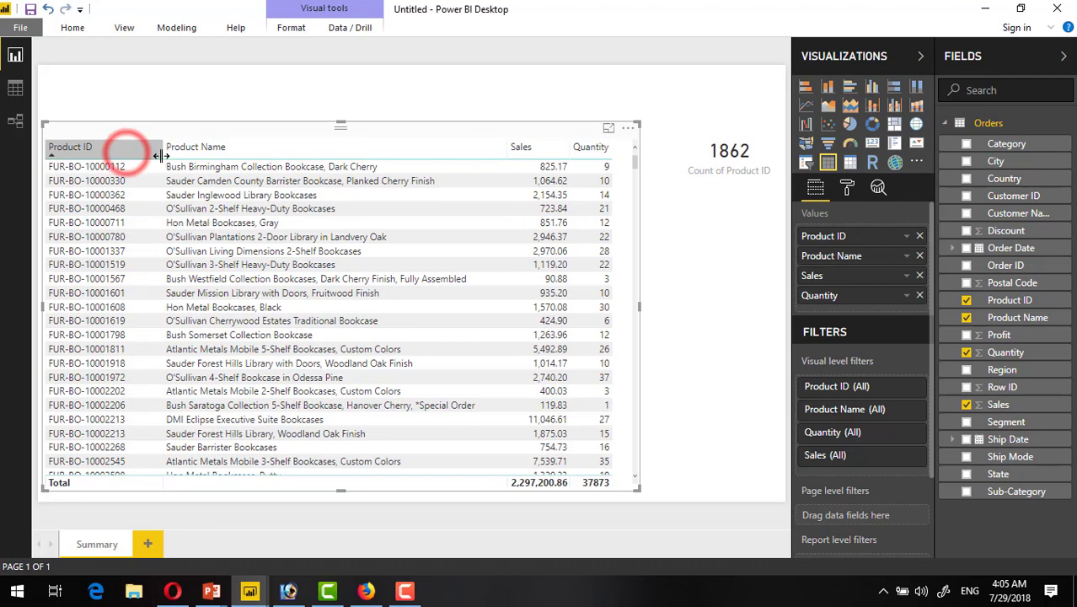
drag(231, 139, 241, 125)
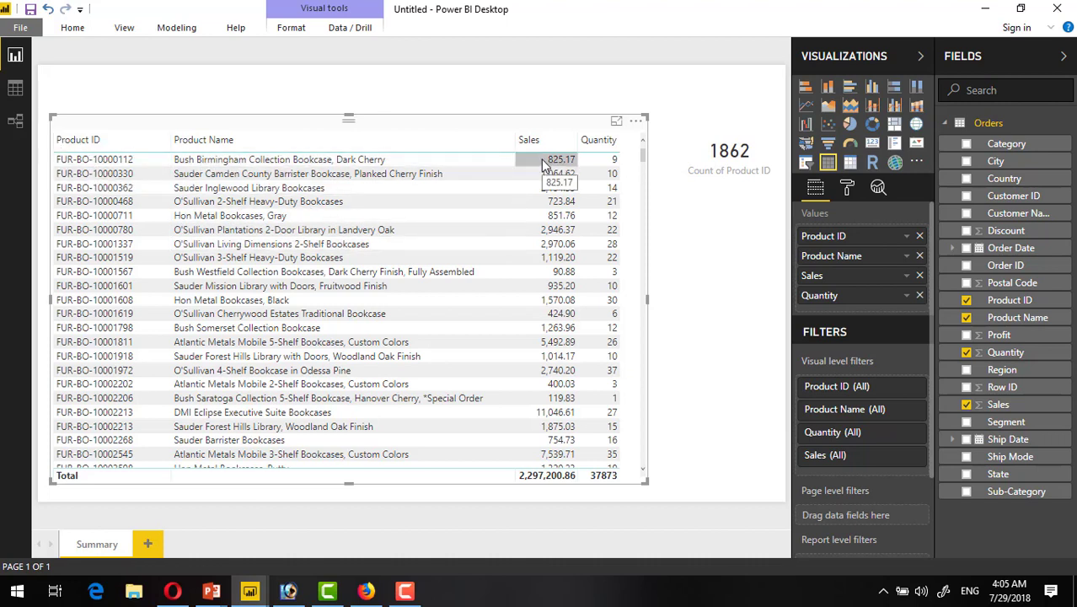
click(538, 116)
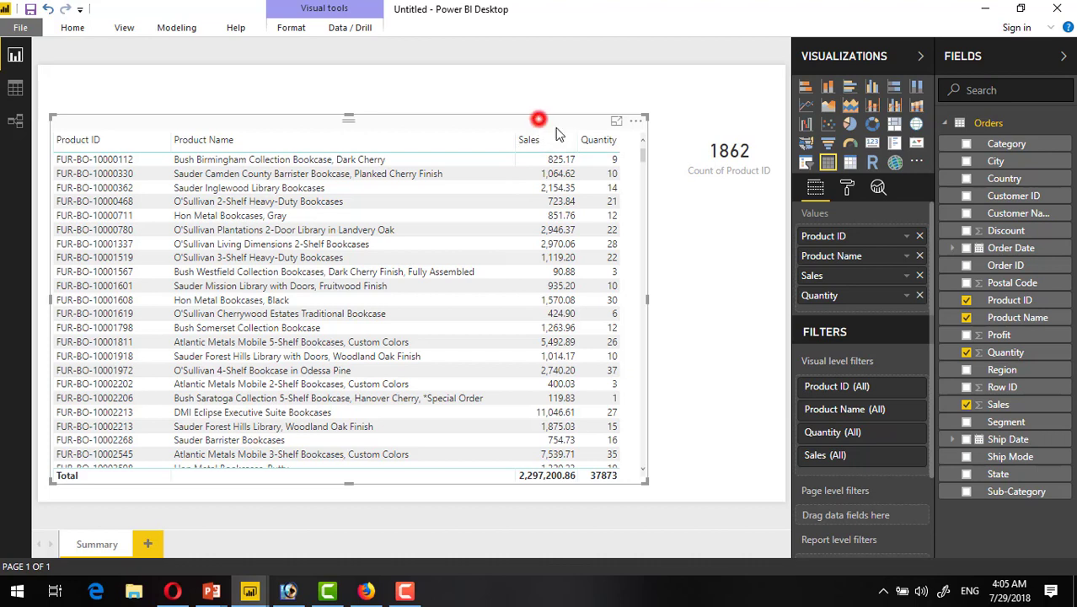
drag(645, 299, 677, 295)
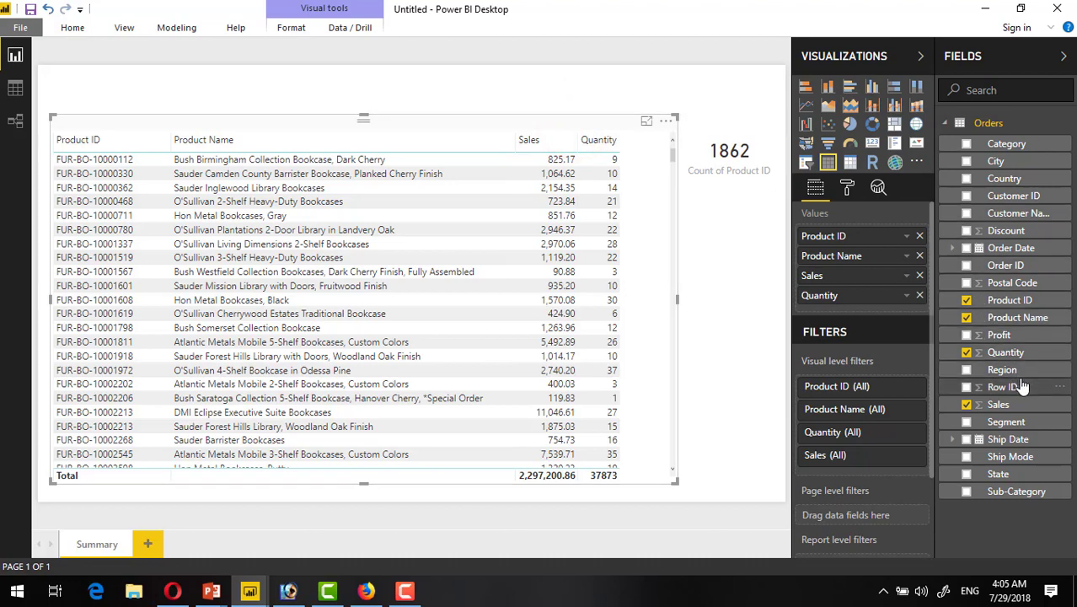
Add Order ID to the product table after Quantity and summarize it as a distinct count
drag(1008, 266, 884, 324)
click(906, 315)
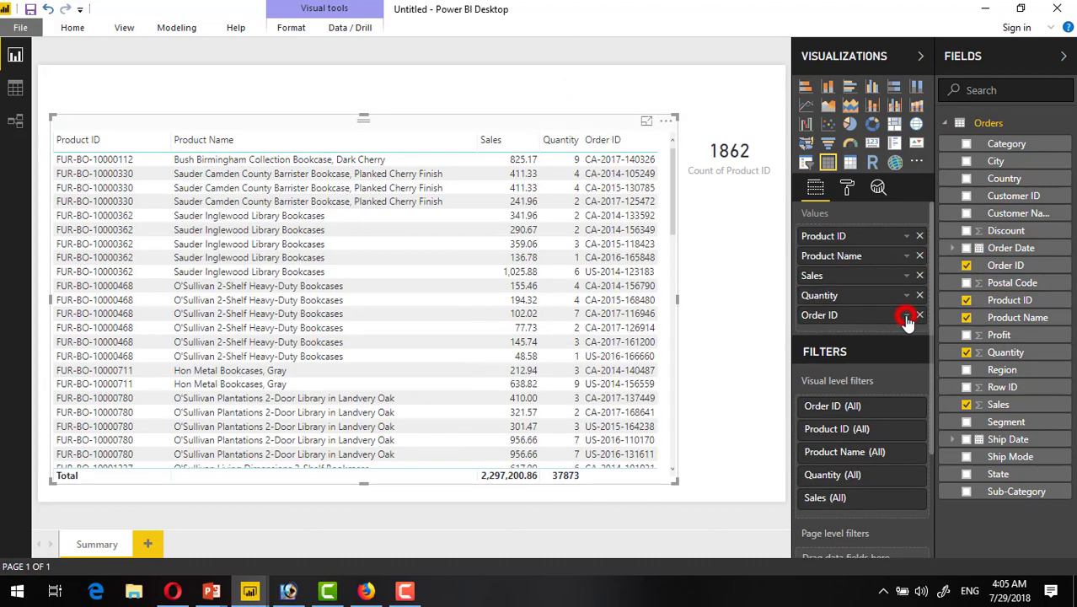
click(828, 461)
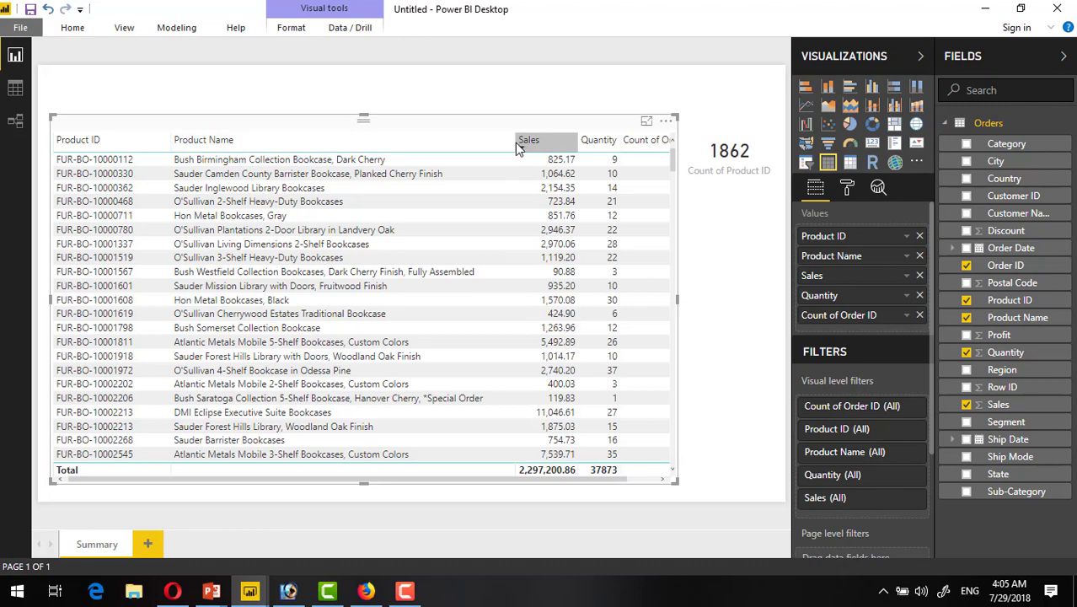
Narrow the table's Product Name column to fit the order count, and widen the Product ID column slightly
drag(514, 141, 431, 143)
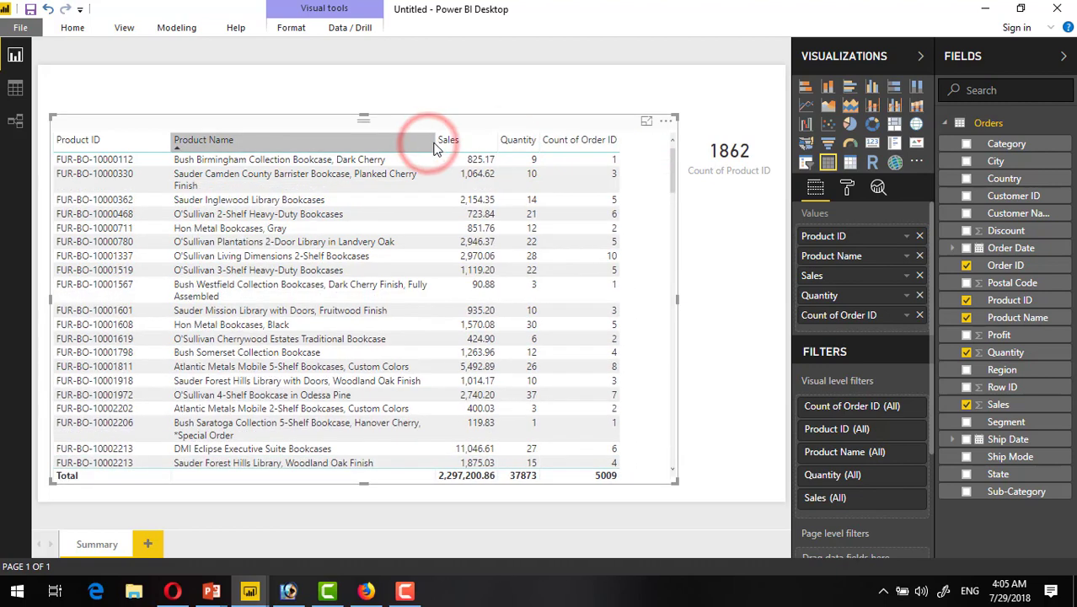
drag(166, 141, 189, 140)
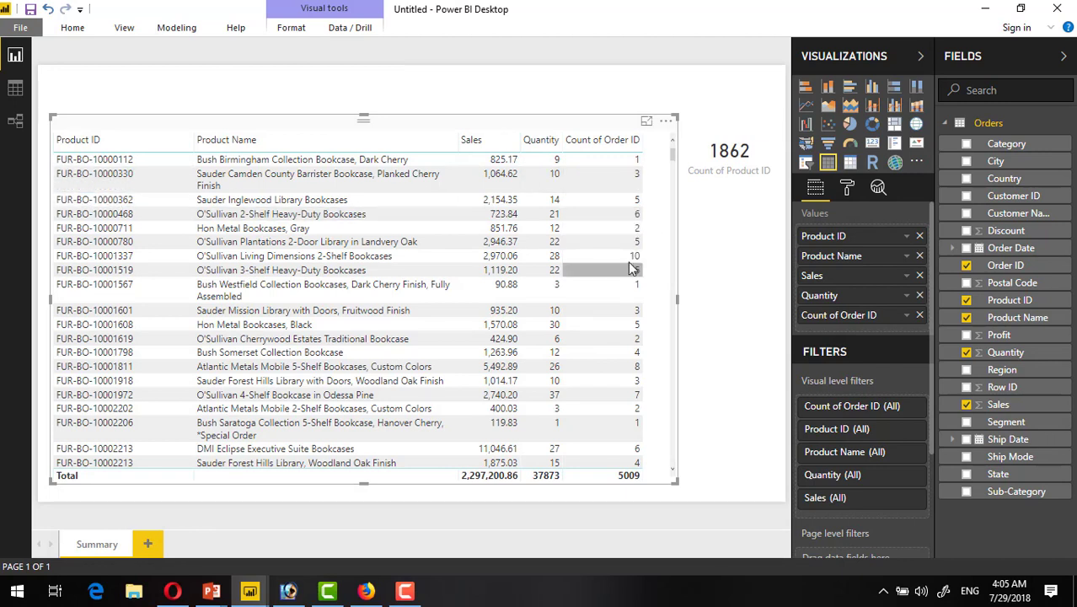
click(709, 299)
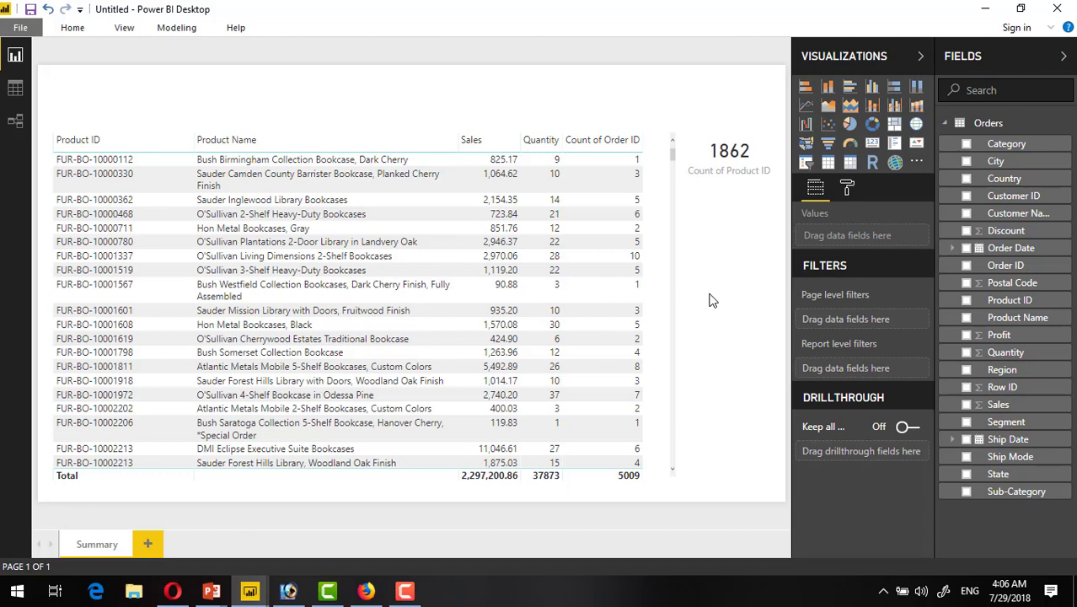
Add a second report page and name it Product Sales
click(147, 543)
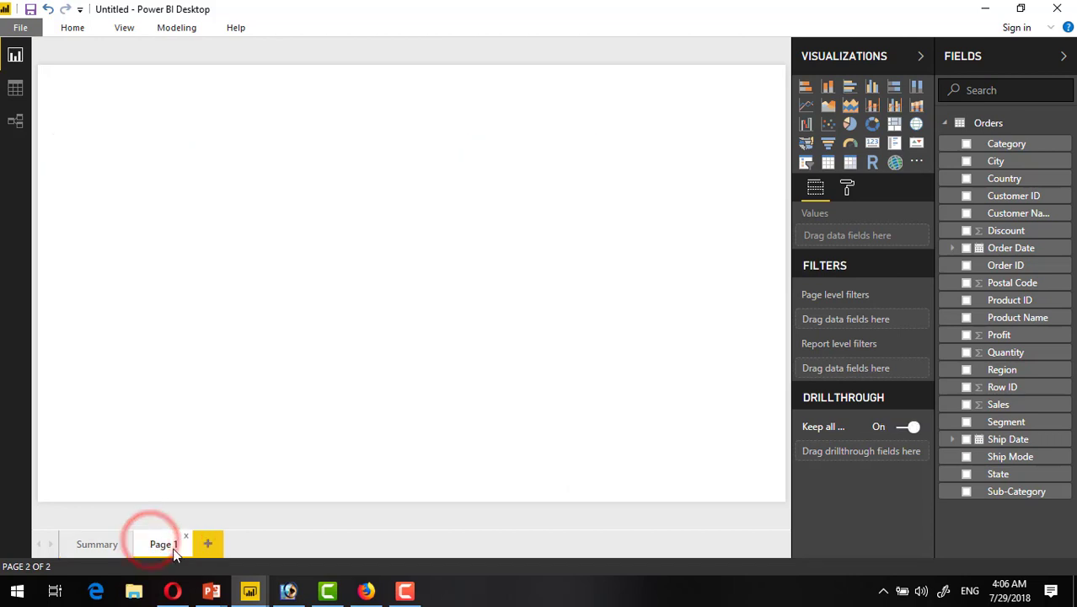
right_click(186, 543)
click(205, 501)
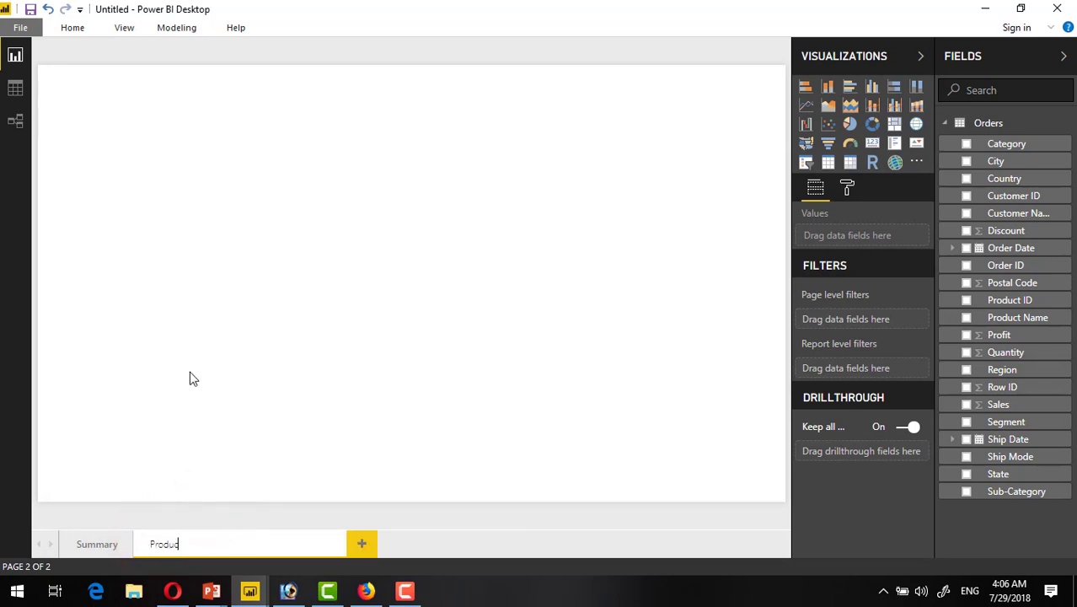
key(Return)
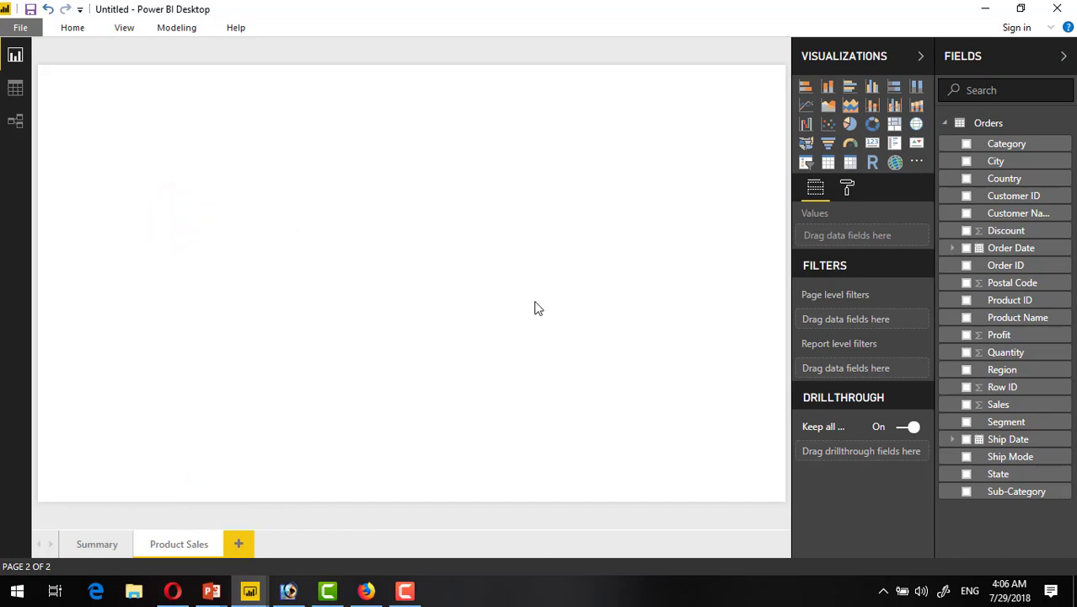
Add a Product Name card to the Product Sales page, shaped as a wide banner centred above the empty area
click(966, 318)
drag(121, 95, 165, 89)
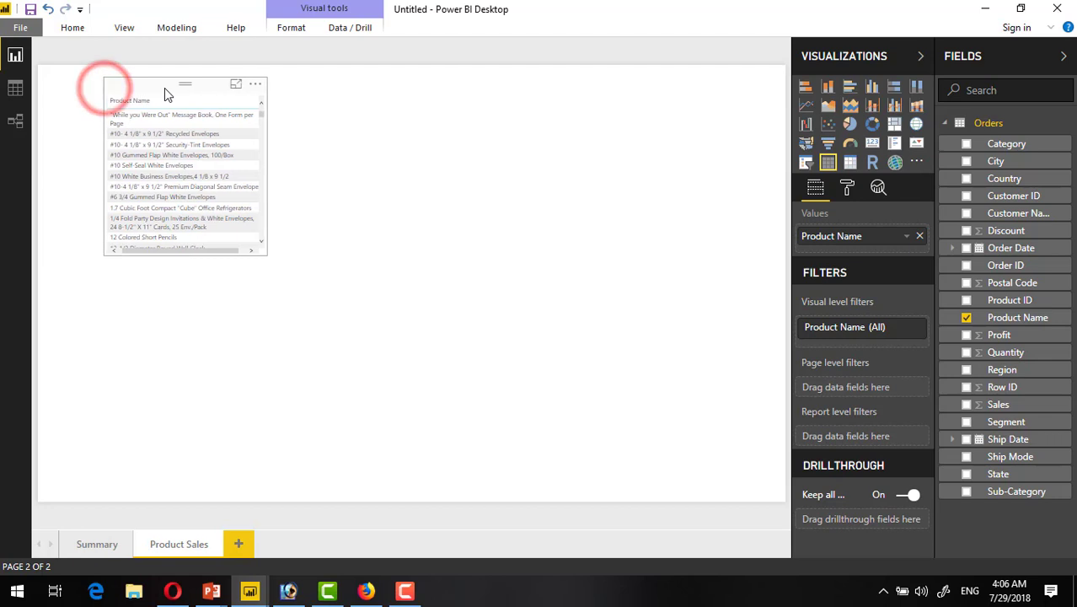
click(877, 146)
drag(265, 252, 688, 158)
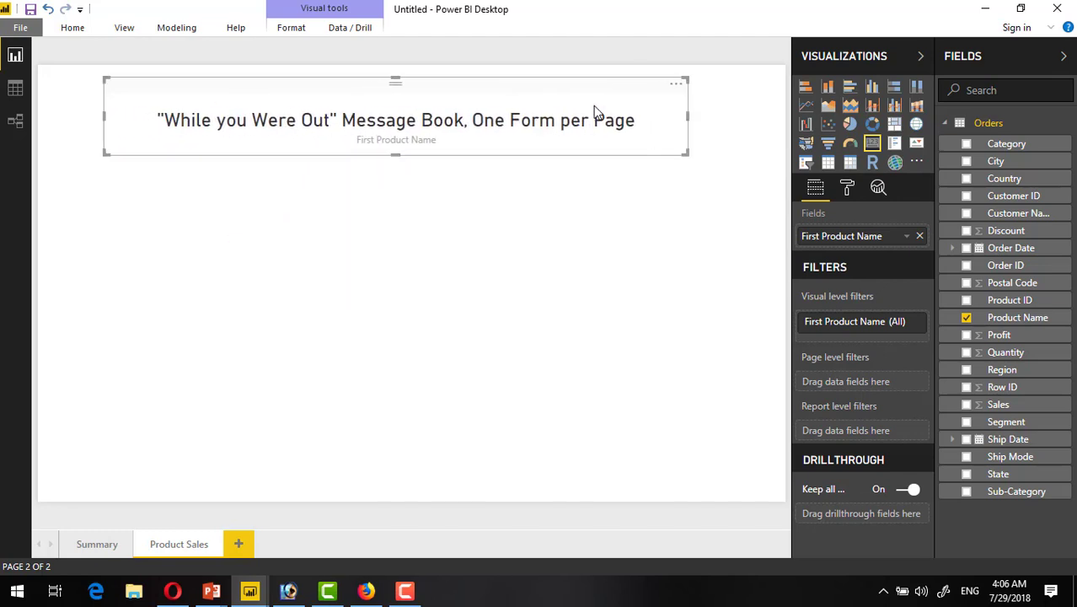
drag(561, 91, 566, 88)
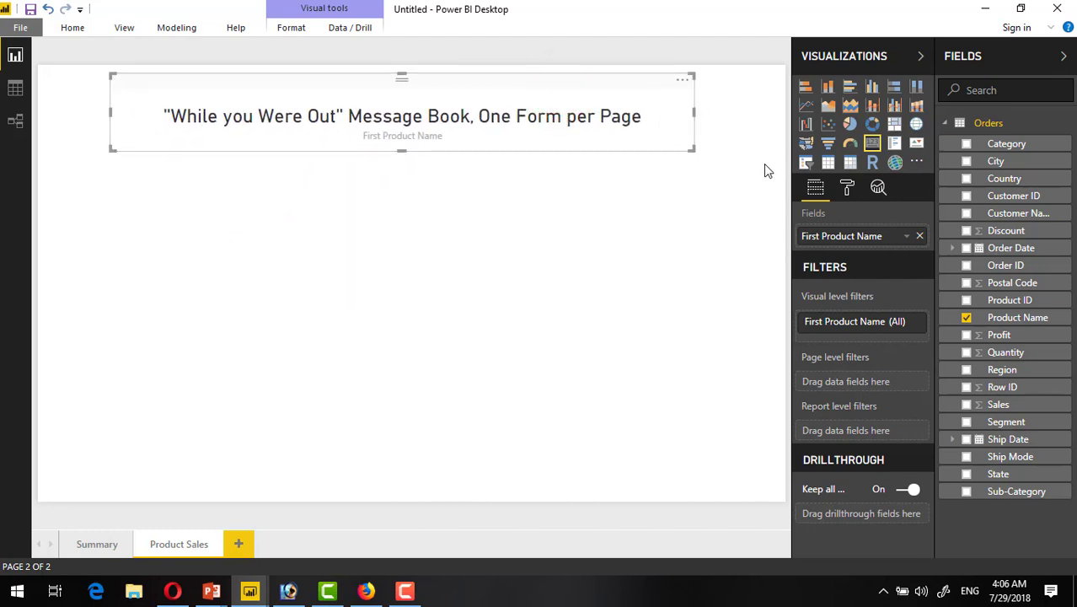
drag(289, 85, 323, 88)
click(400, 261)
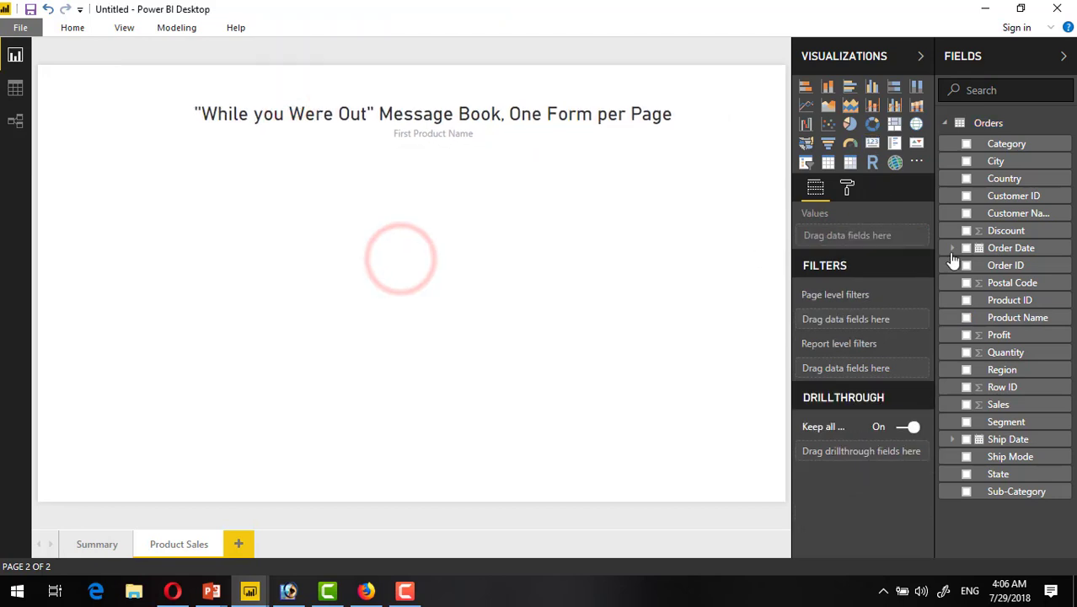
click(301, 254)
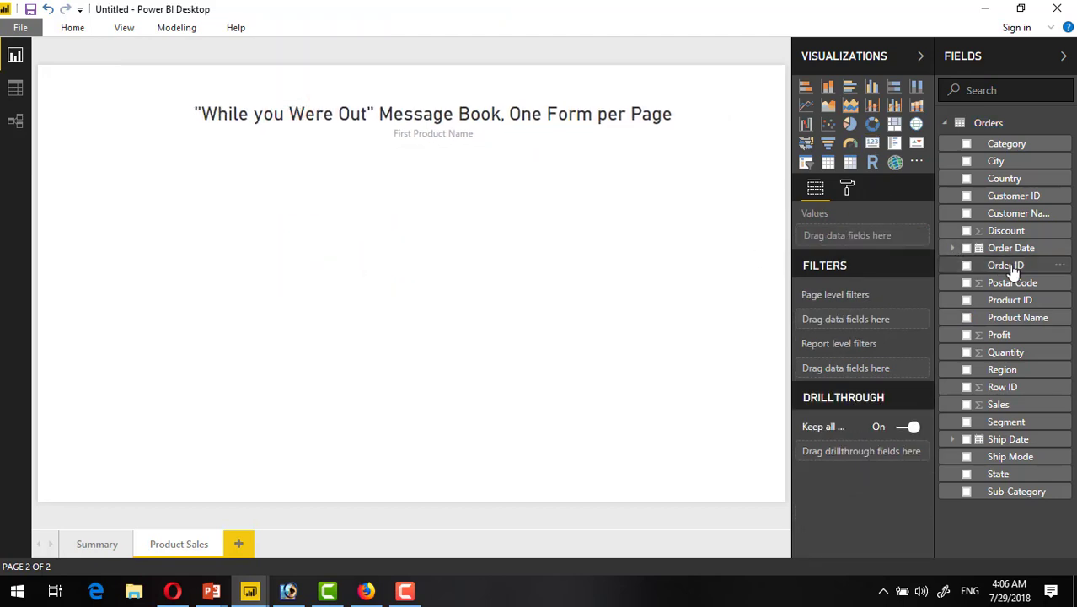
Add a Product Name table to the Product Sales page and enlarge it to fill most of the area below the card
click(965, 318)
drag(169, 239, 91, 186)
drag(235, 371, 654, 478)
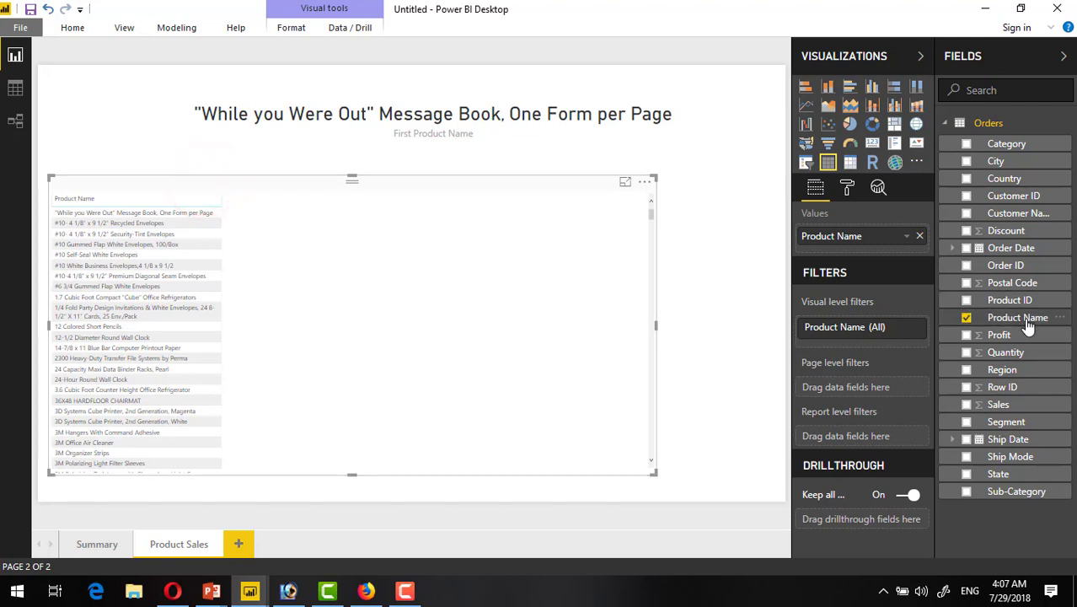
Switch to the finished report's window, examine the table columns on its Product Sales page, and return to the new file
click(249, 590)
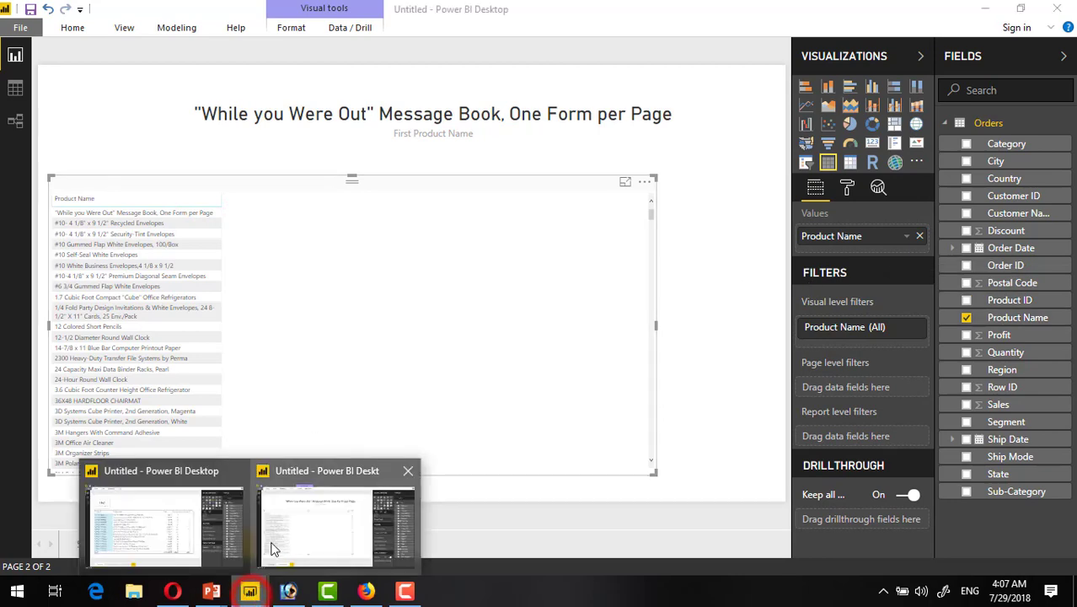
click(193, 525)
click(182, 541)
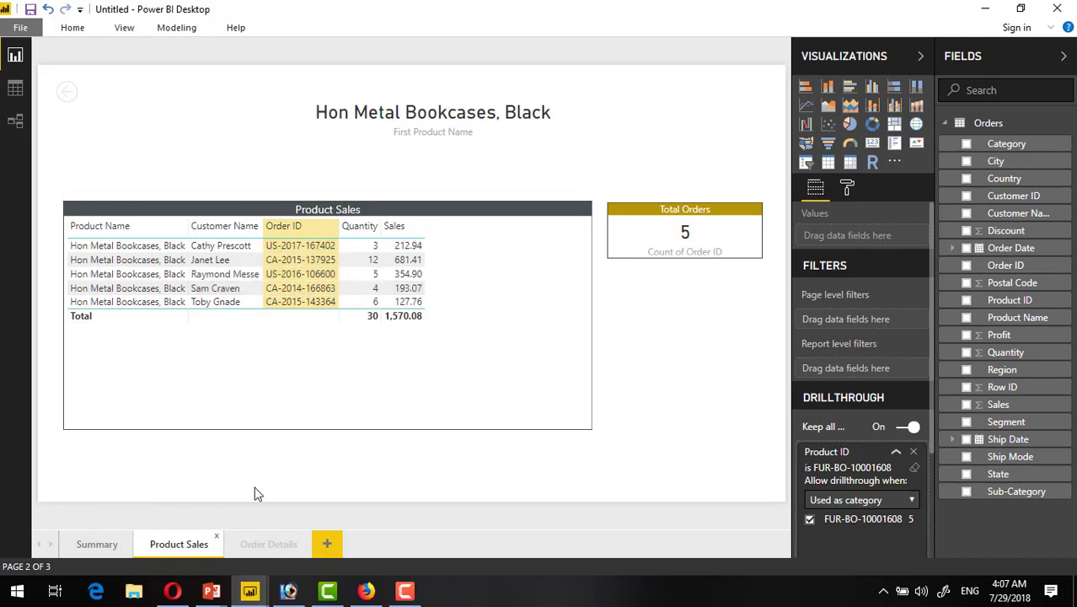
click(249, 591)
click(319, 526)
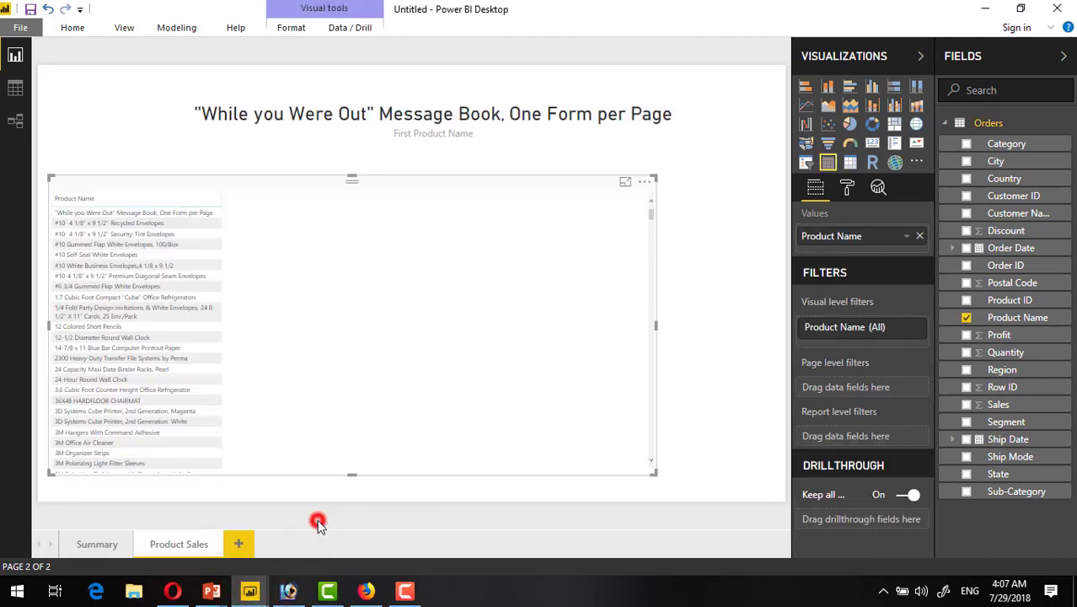
Add Customer ID, Order ID, Quantity and Sales to the product sales table after Product Name
click(291, 187)
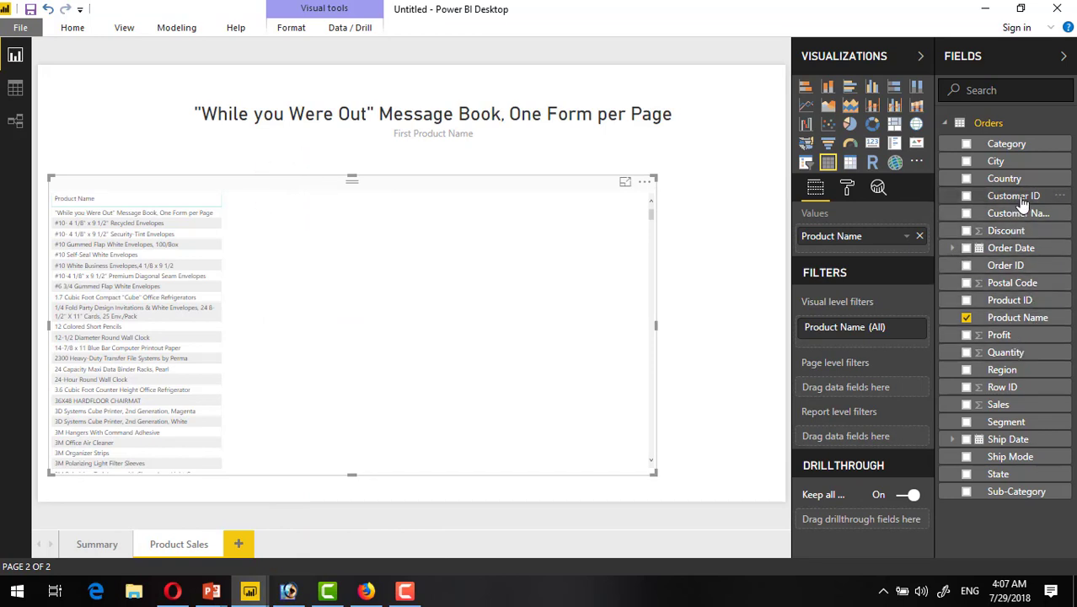
drag(1001, 204, 873, 244)
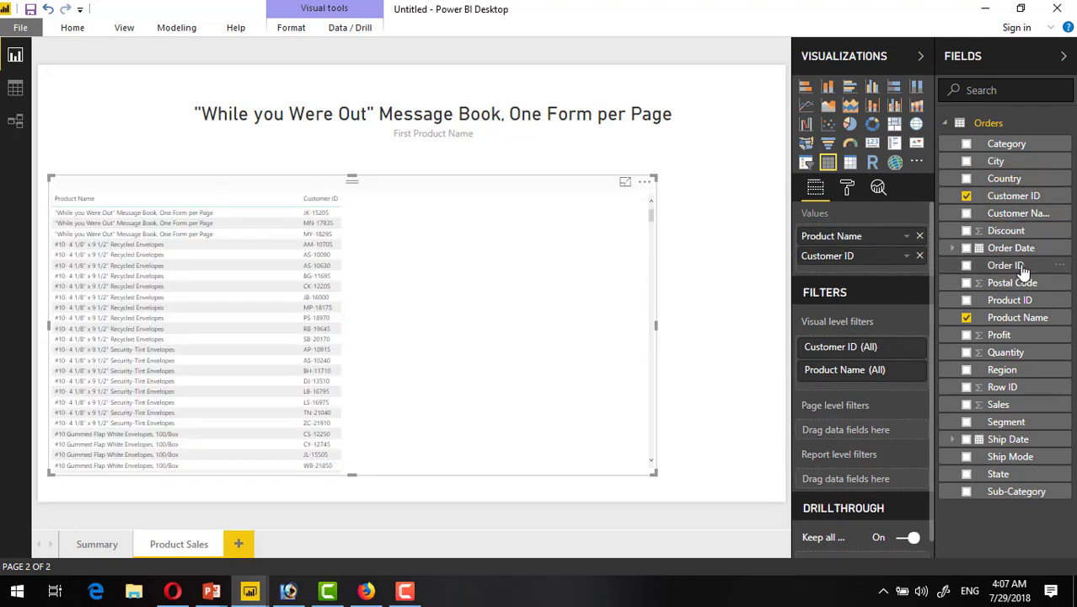
drag(1019, 266, 886, 274)
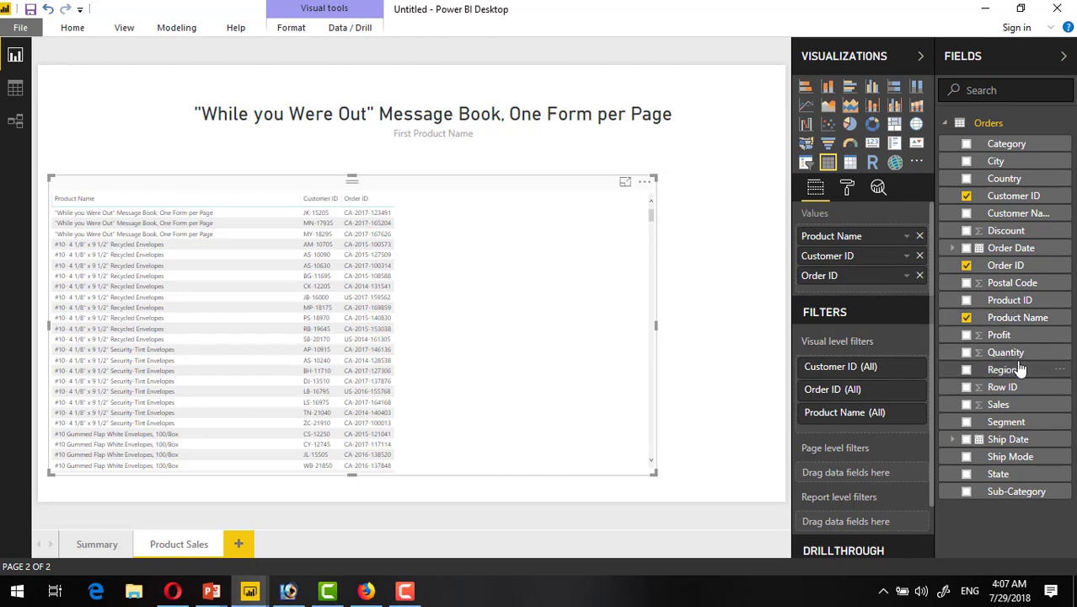
drag(1016, 356, 863, 290)
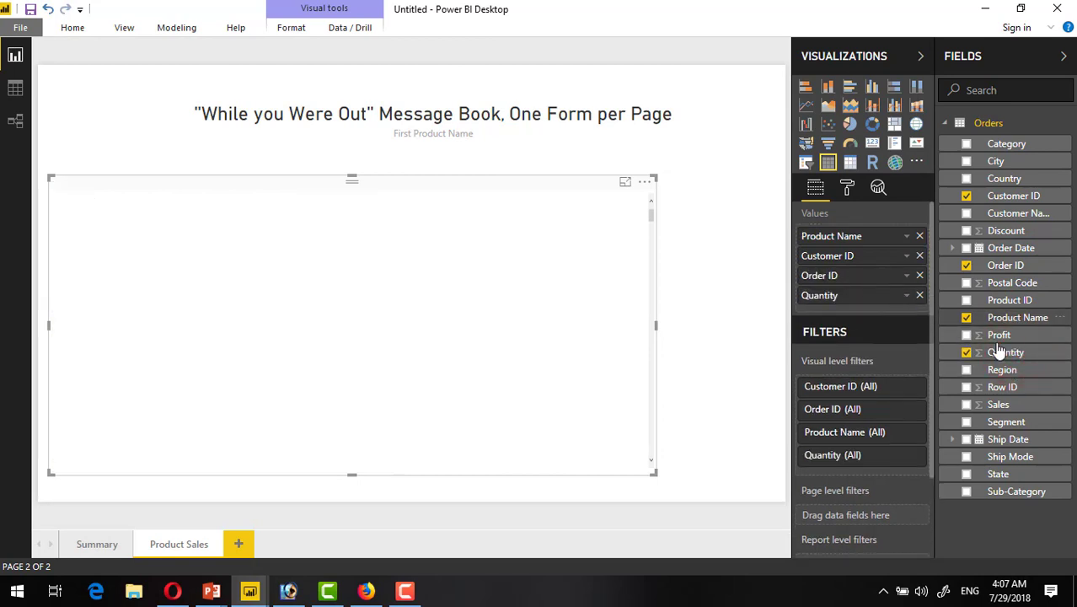
drag(1015, 405, 871, 313)
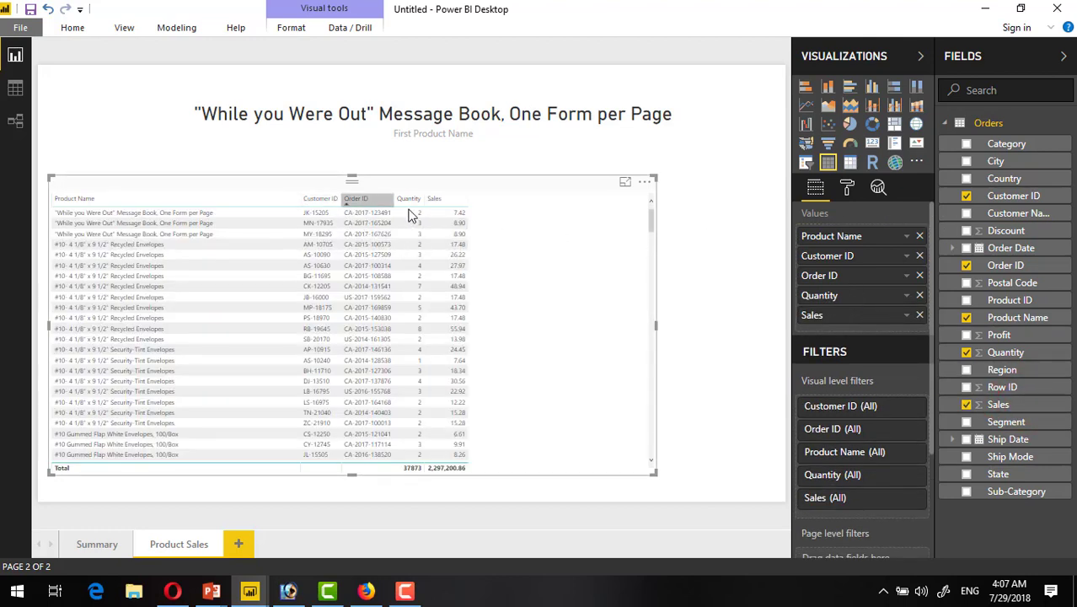
Shift the product sales table slightly inward from the page edge and narrow it to leave free space beside it
drag(462, 181, 464, 177)
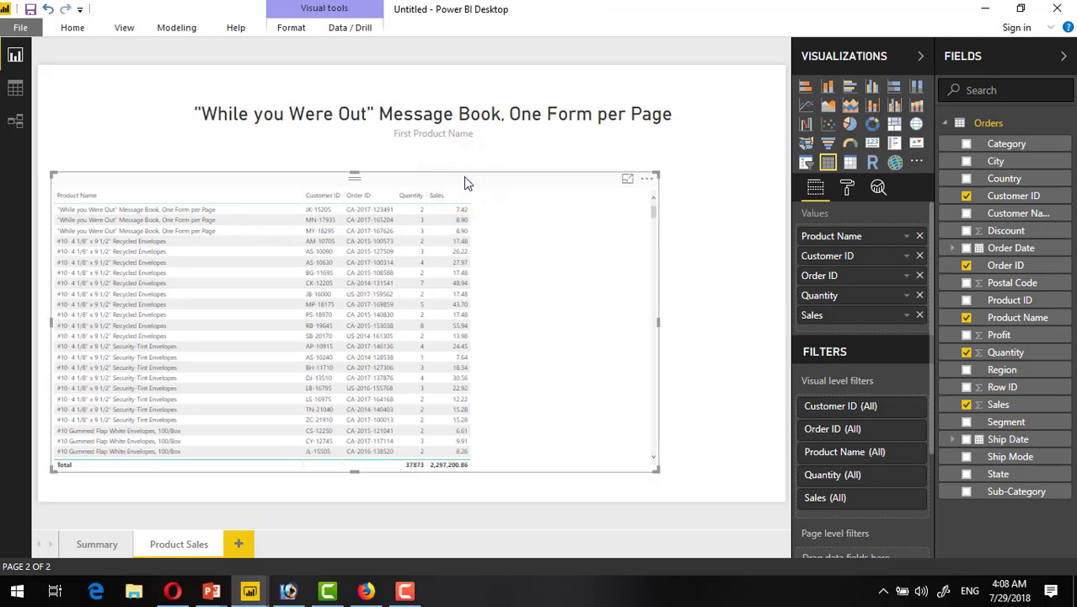
drag(464, 176, 465, 183)
click(464, 184)
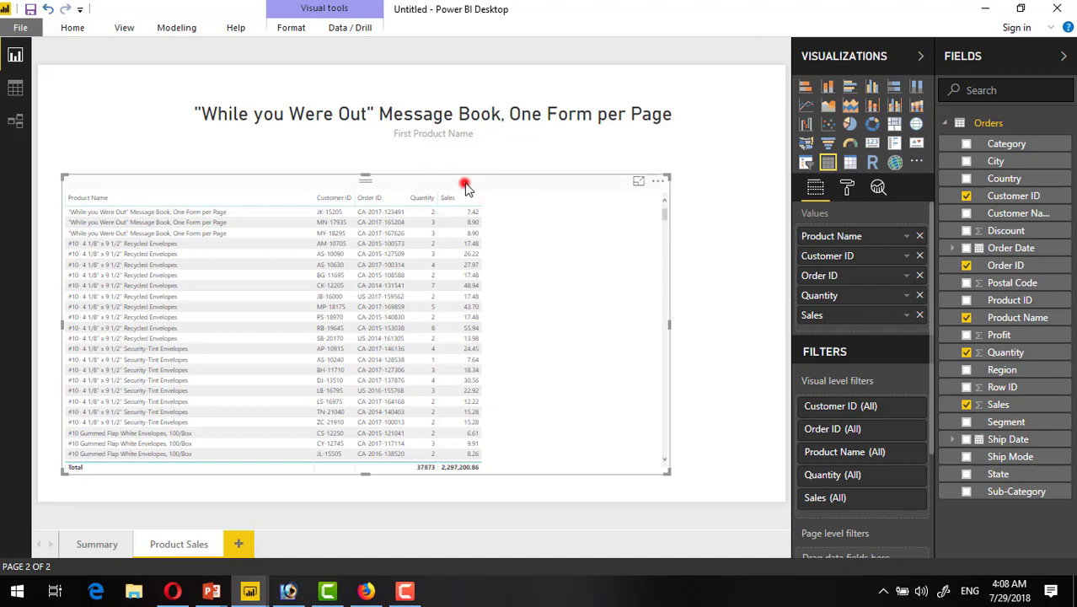
drag(672, 323, 563, 313)
click(660, 301)
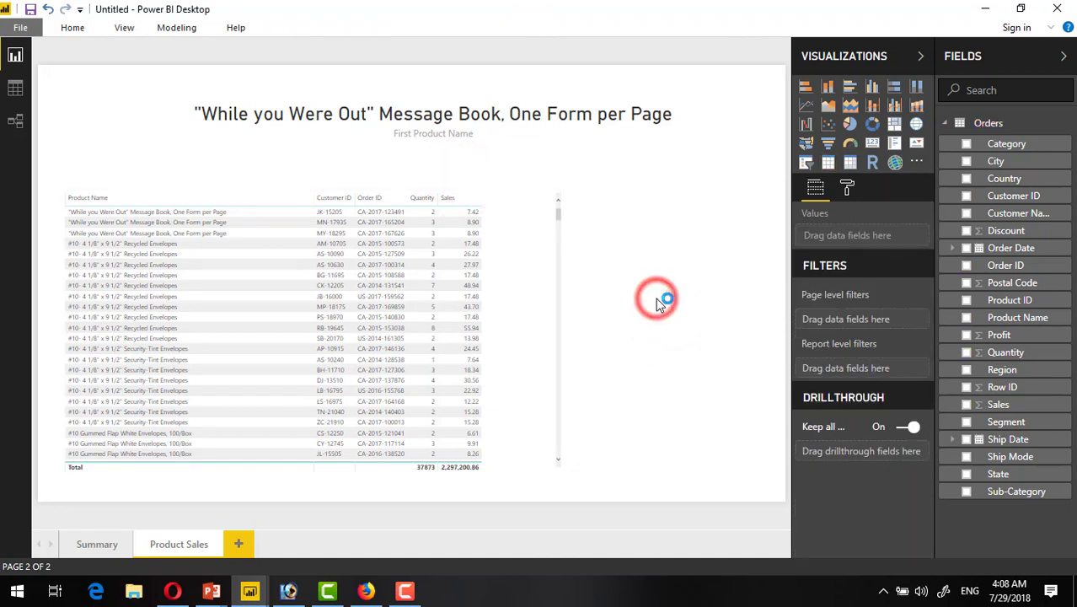
Compare the Summary and Product Sales pages and check which context options a product row on Summary offers
click(110, 544)
click(317, 88)
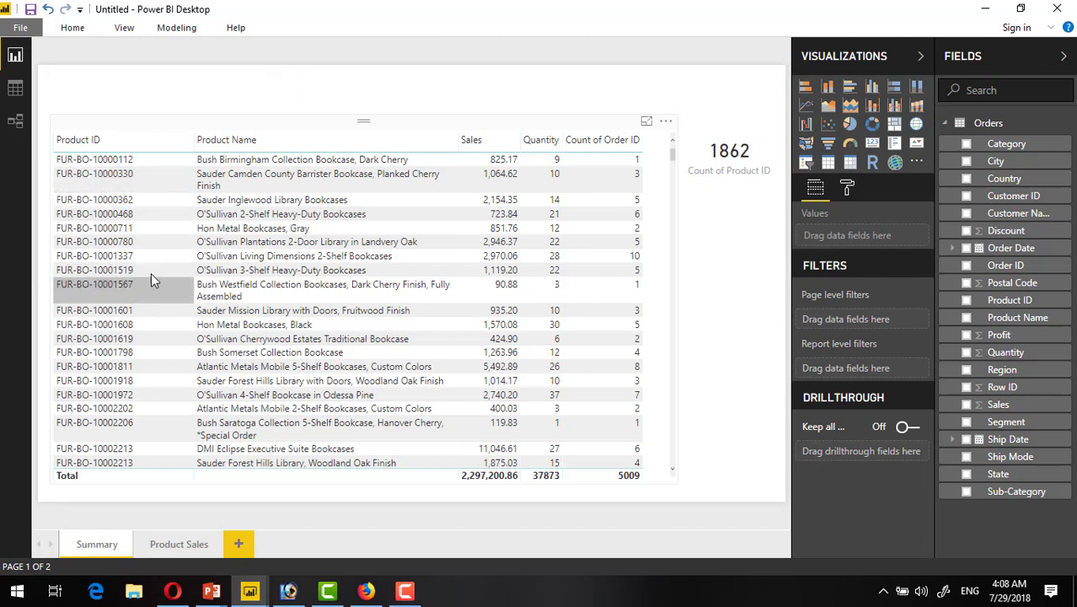
click(174, 545)
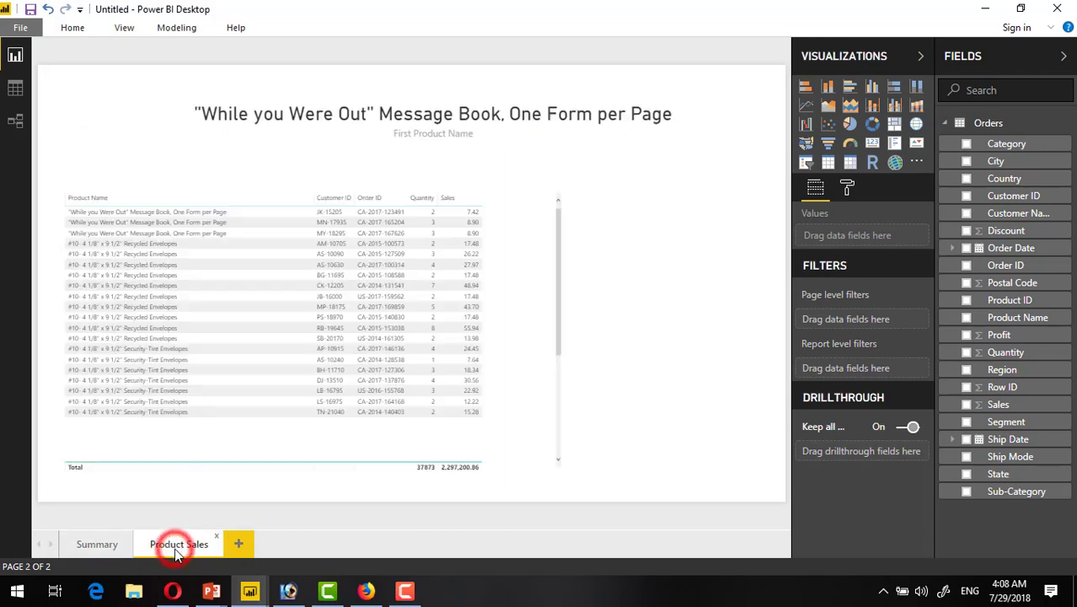
click(642, 264)
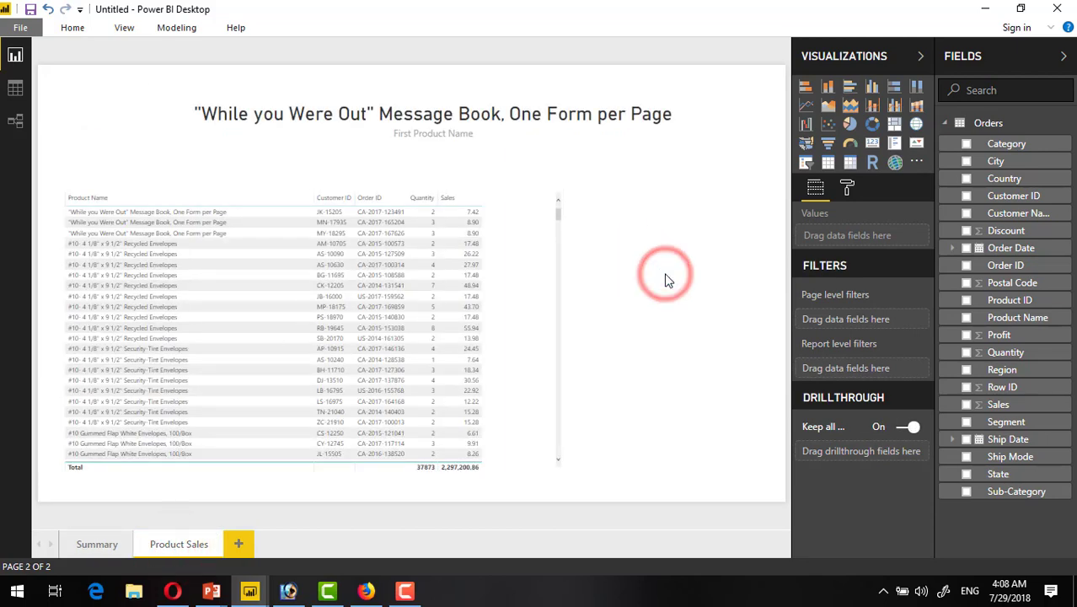
click(671, 240)
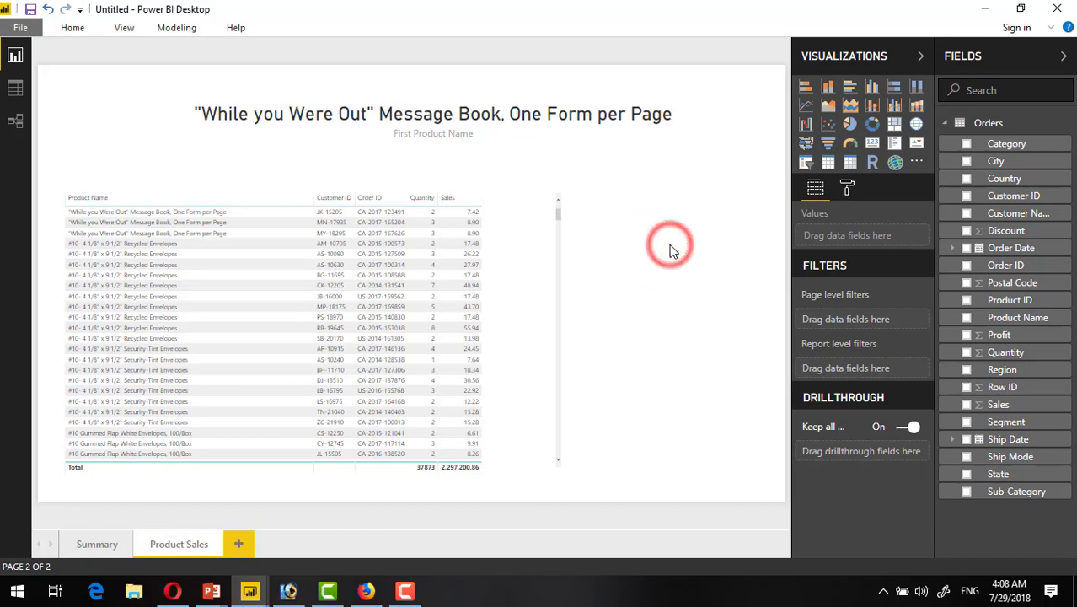
click(100, 544)
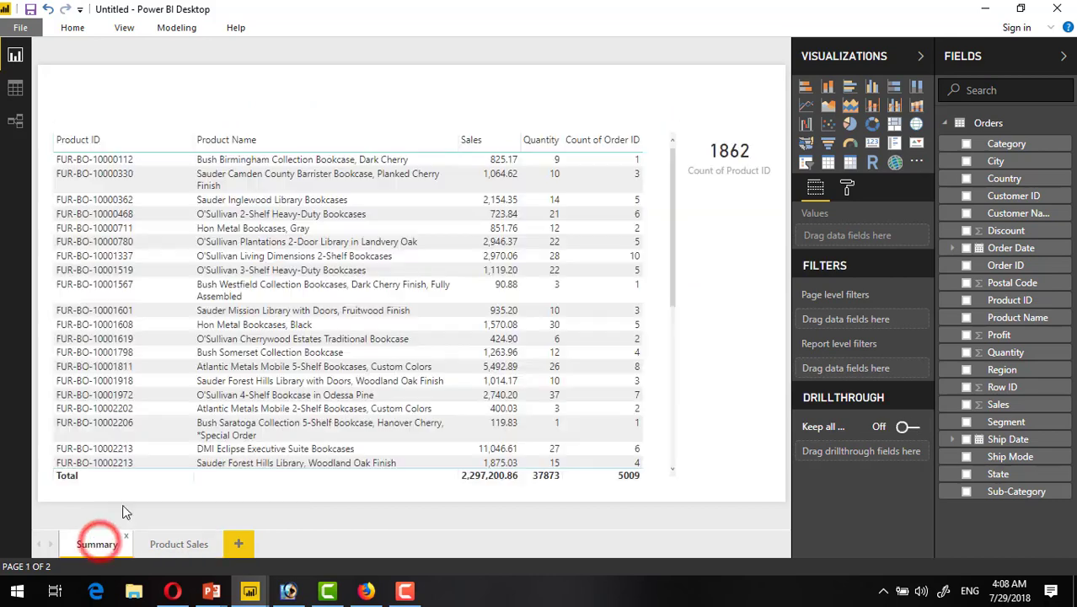
right_click(100, 244)
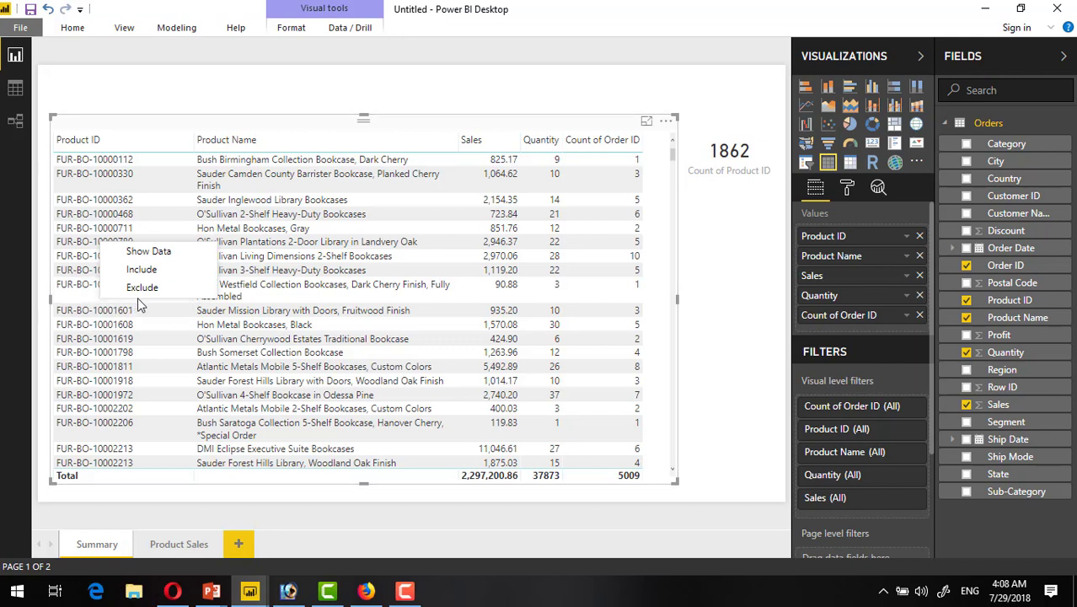
click(175, 94)
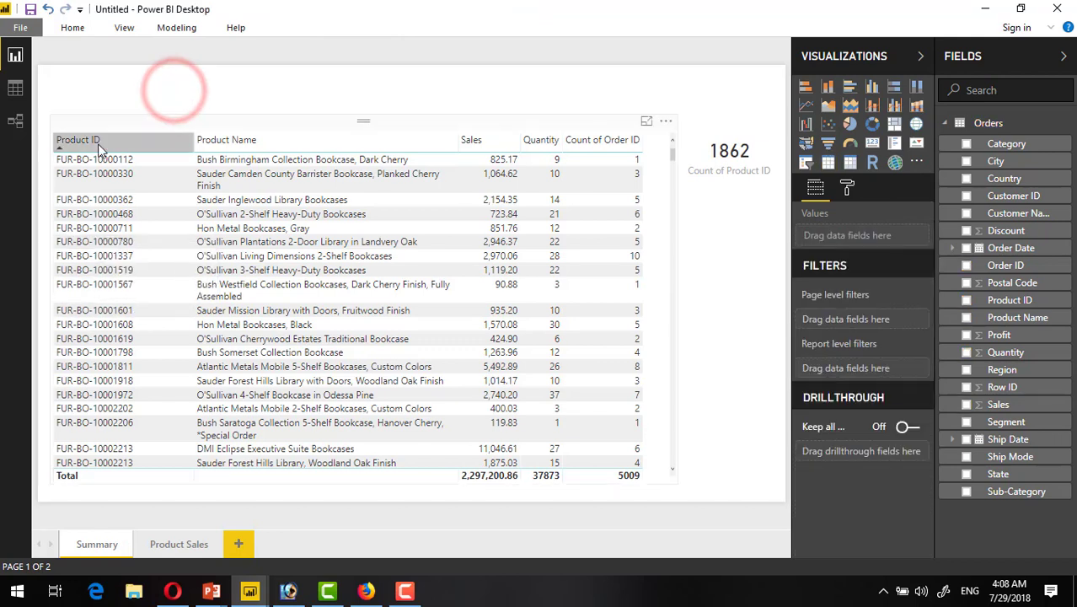
Set Product ID as the drillthrough field of the Product Sales page
click(191, 544)
click(652, 291)
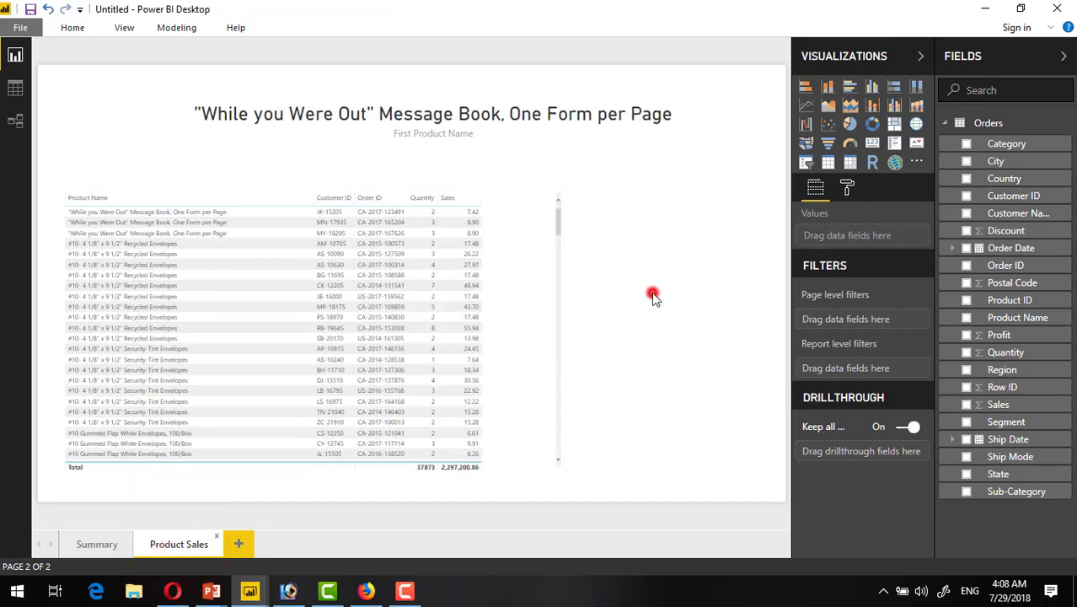
click(625, 257)
click(707, 229)
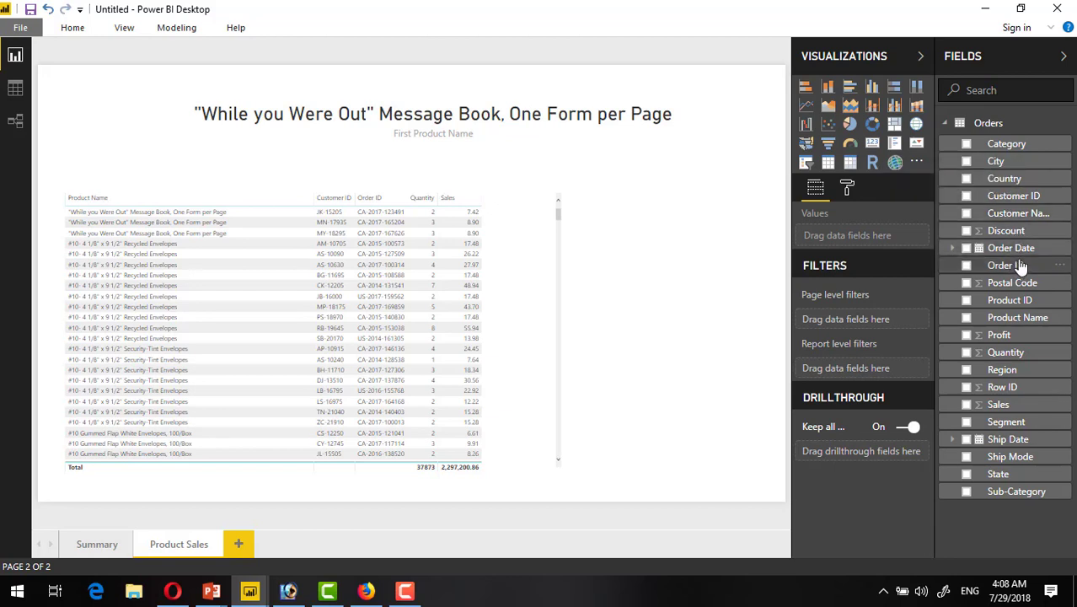
drag(1035, 305, 894, 455)
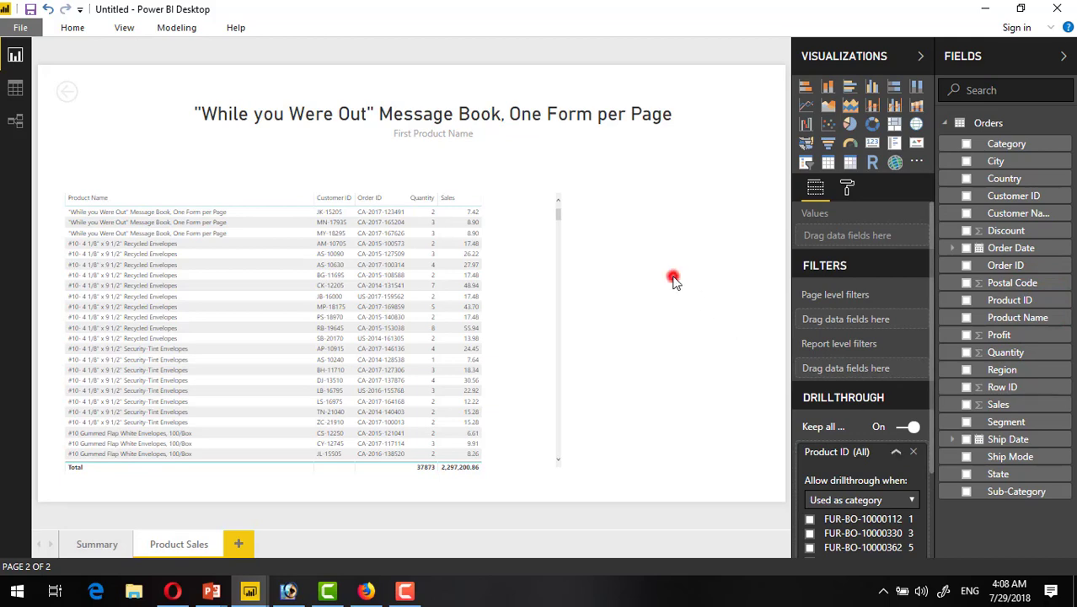
Check the drillthrough targets available for a product row on the Summary page without following them
click(95, 546)
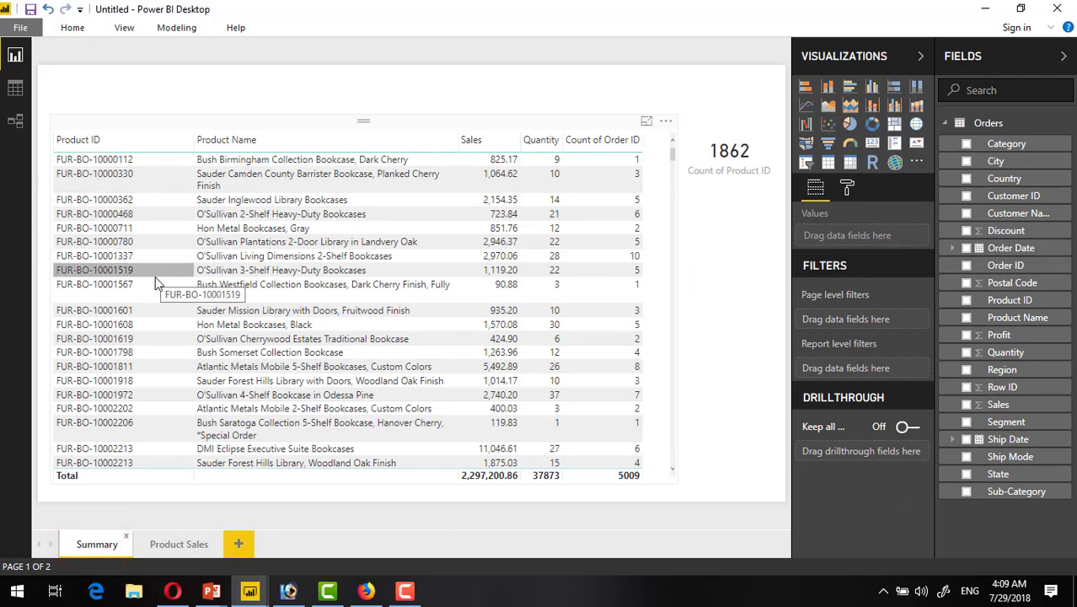
right_click(102, 218)
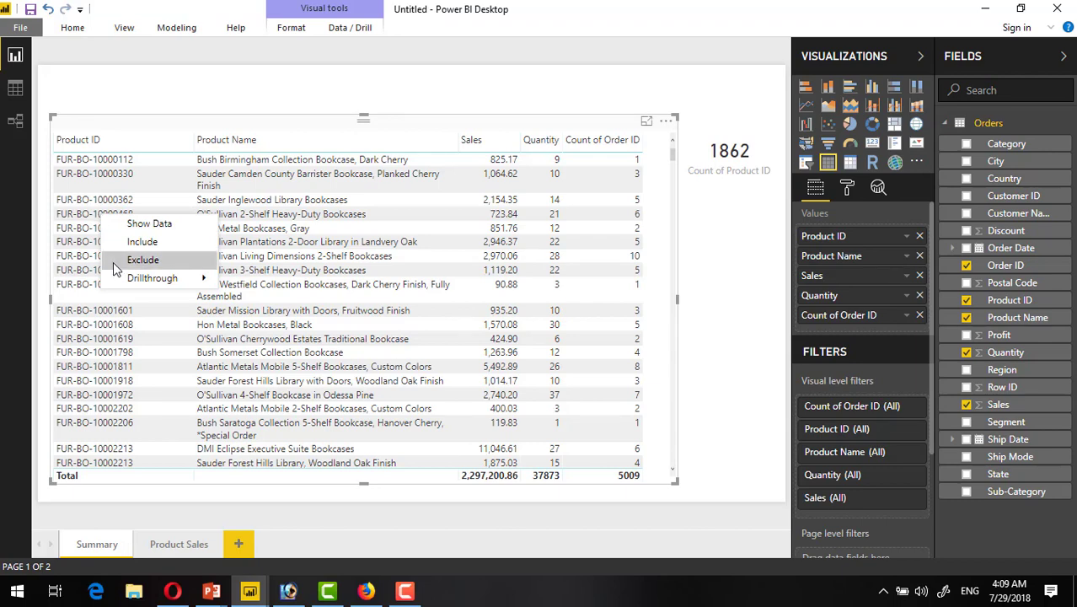
mouse_move(128, 278)
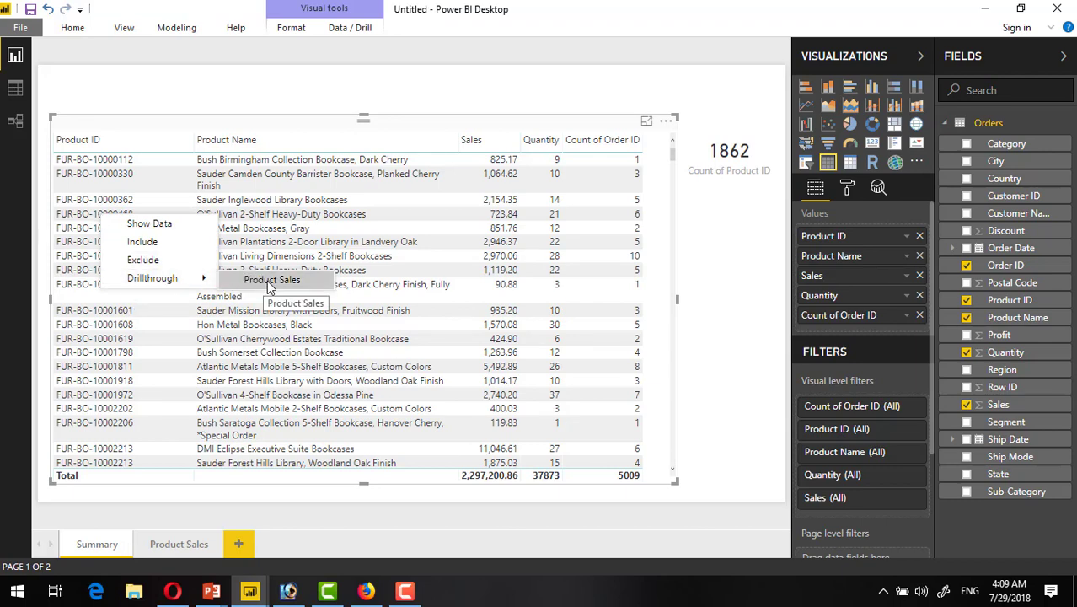
click(228, 106)
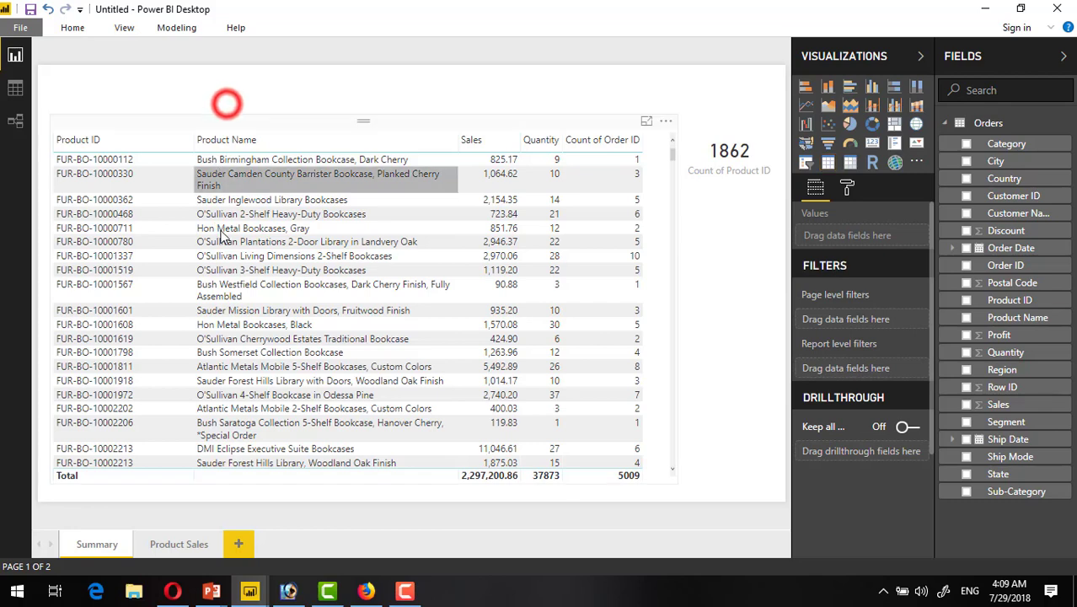
Drill through from product FUR-BO-10000362 in the Summary table to the Product Sales page
right_click(117, 207)
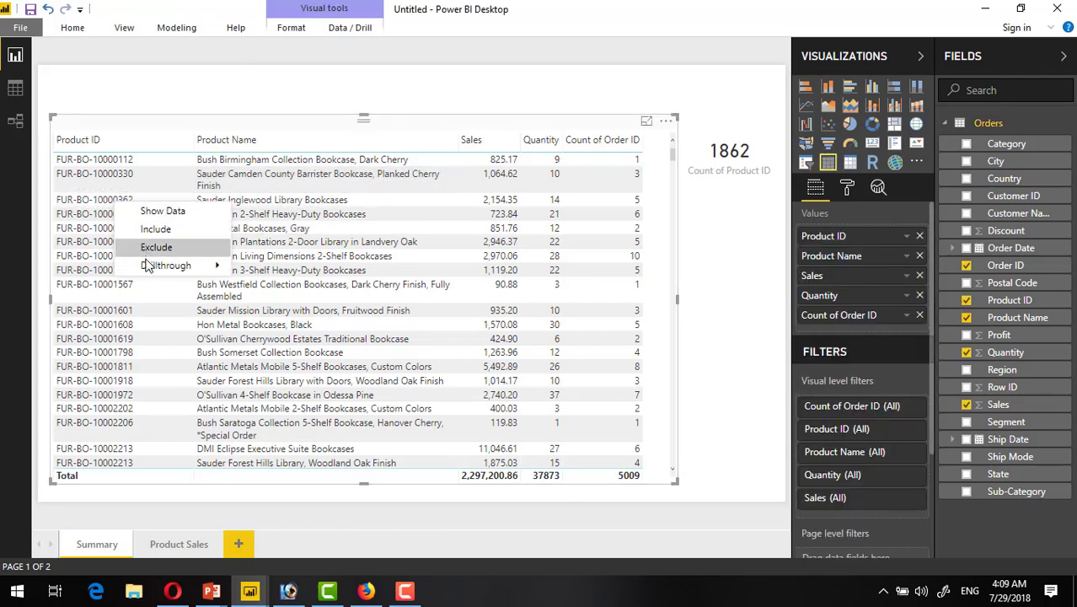
mouse_move(168, 264)
click(264, 265)
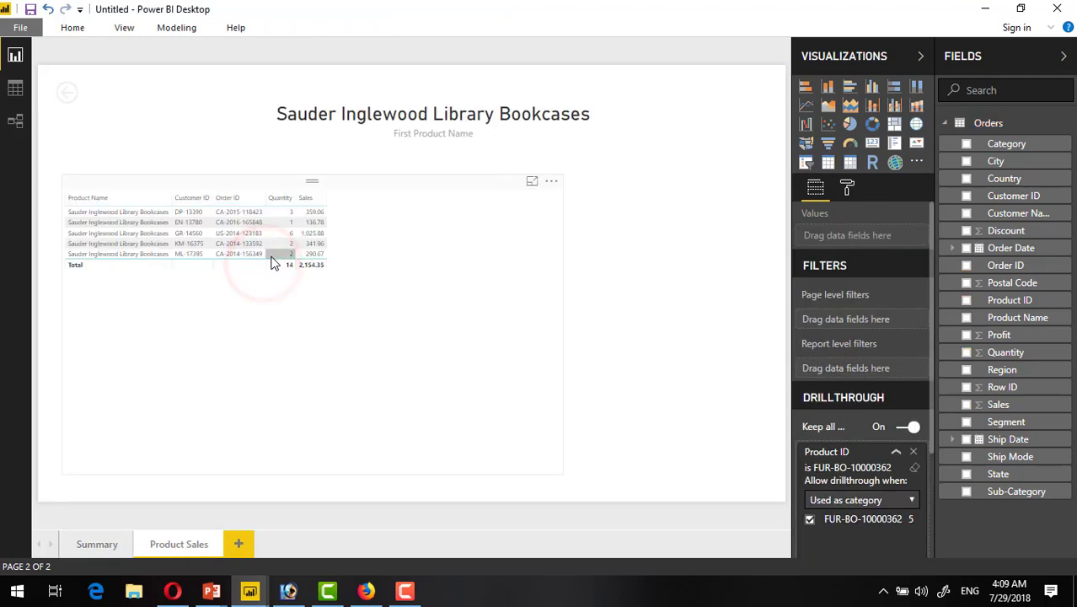
click(320, 87)
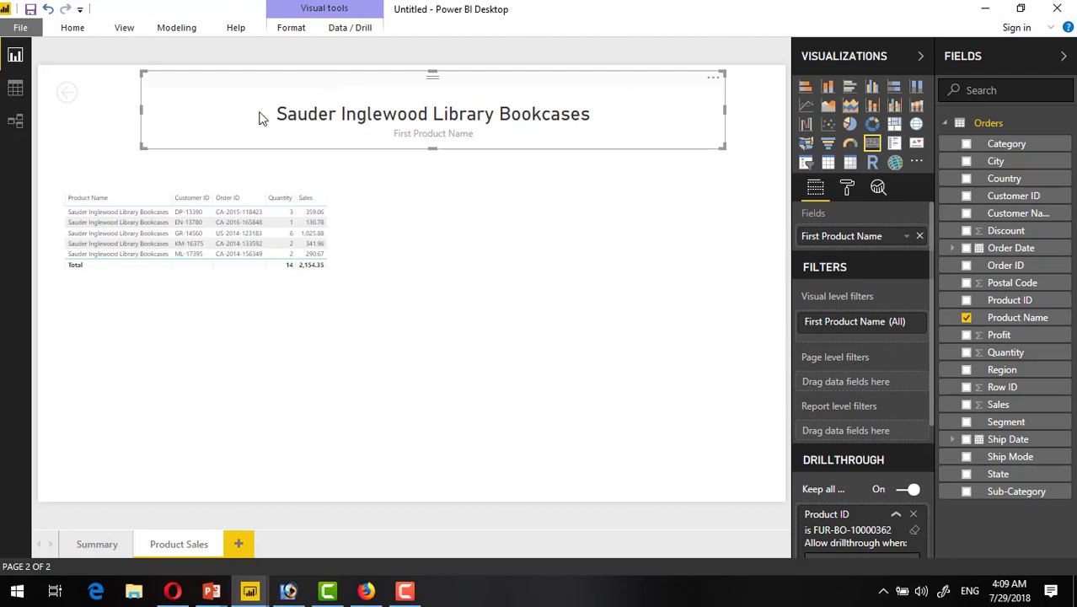
Find the size settings of the product sales table and set its grid text size to 12
click(249, 182)
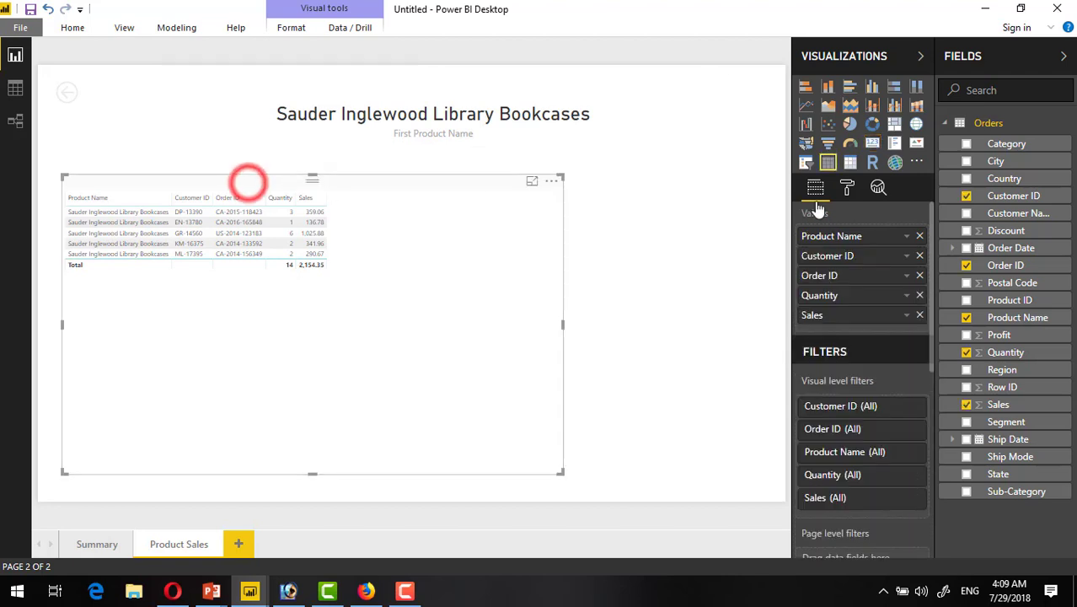
click(844, 189)
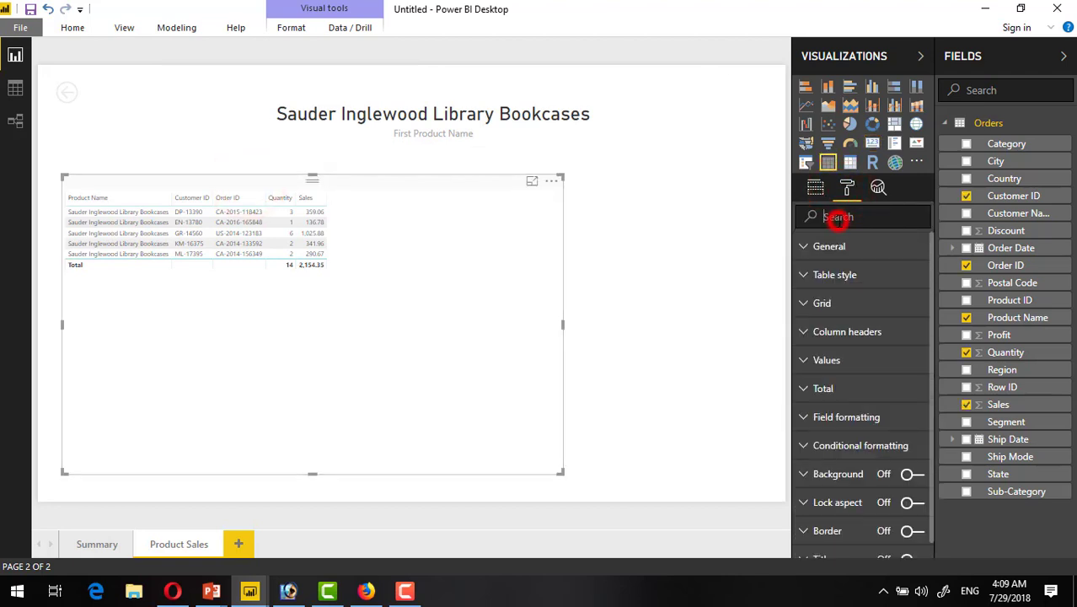
click(838, 216)
click(898, 273)
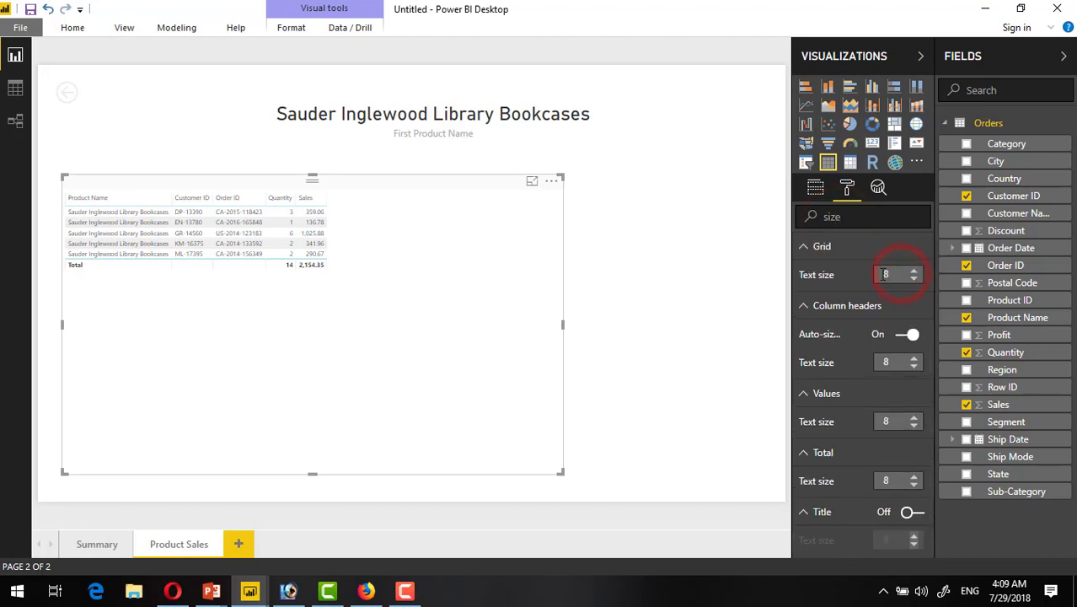
text(12)
click(654, 272)
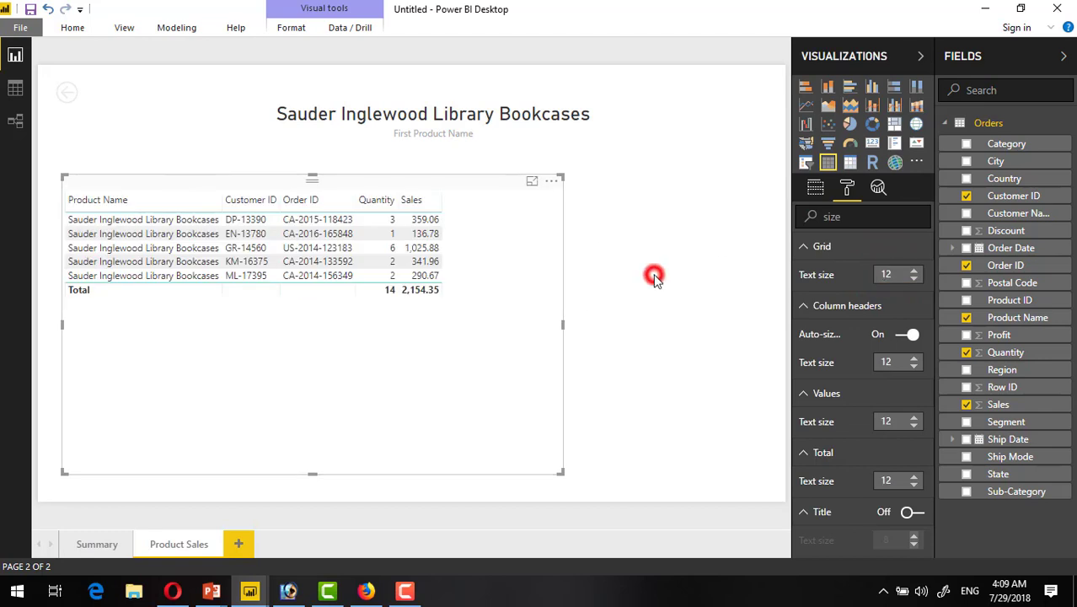
click(368, 182)
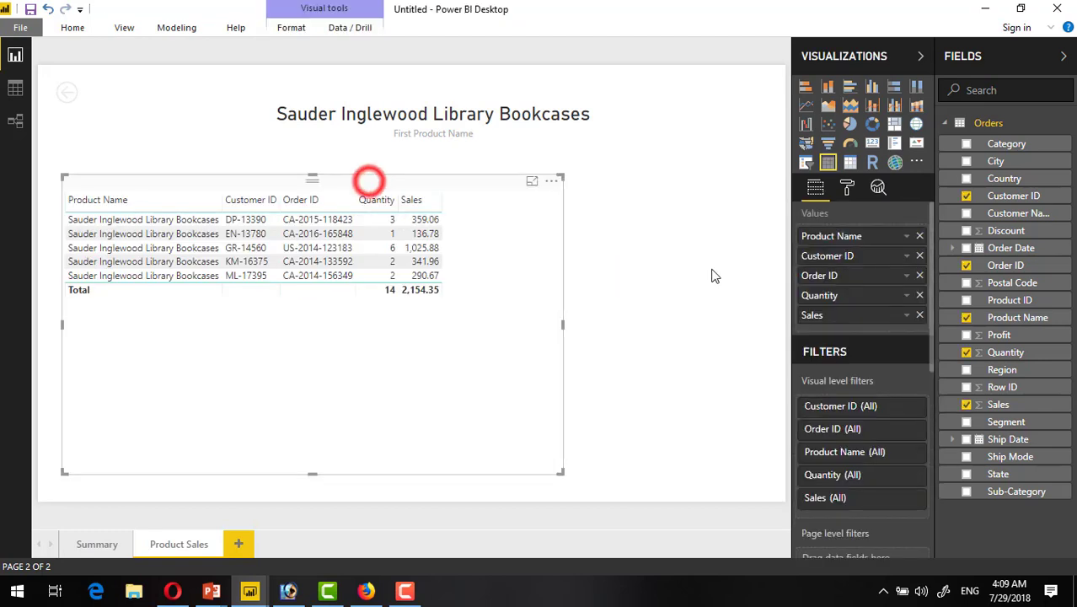
click(707, 267)
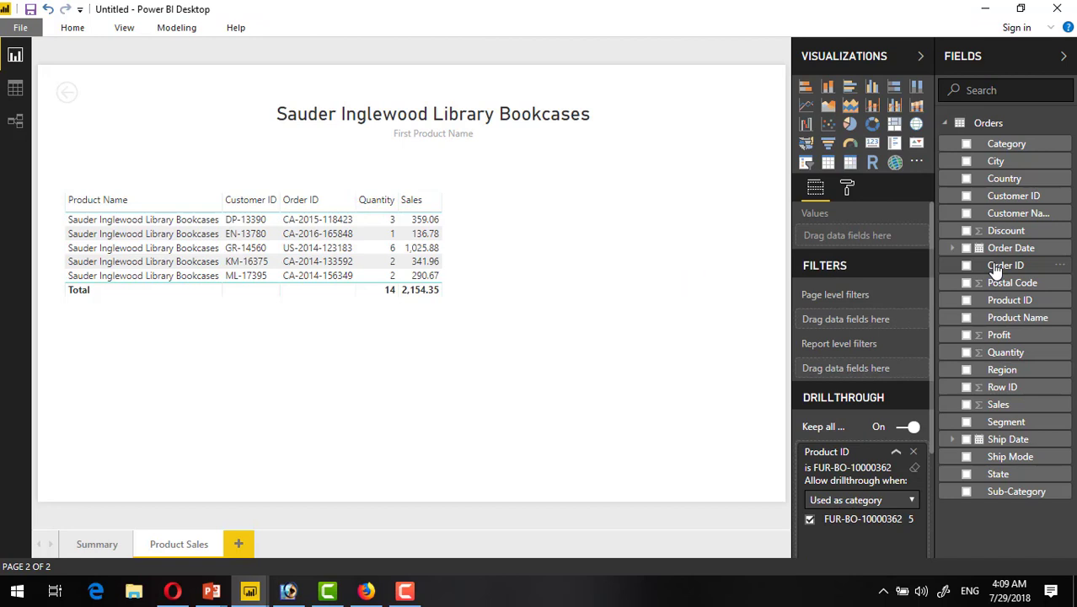
Add a card showing the distinct count of Order ID to the Product Sales page, beside the product sales table
drag(1001, 266, 699, 170)
drag(143, 142, 619, 170)
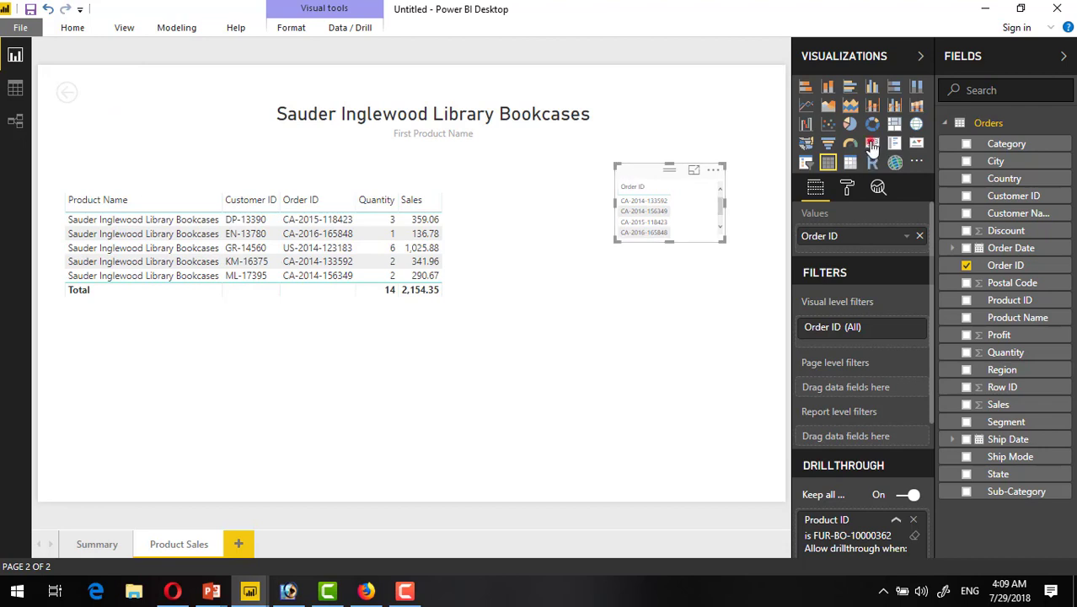
click(872, 144)
click(910, 238)
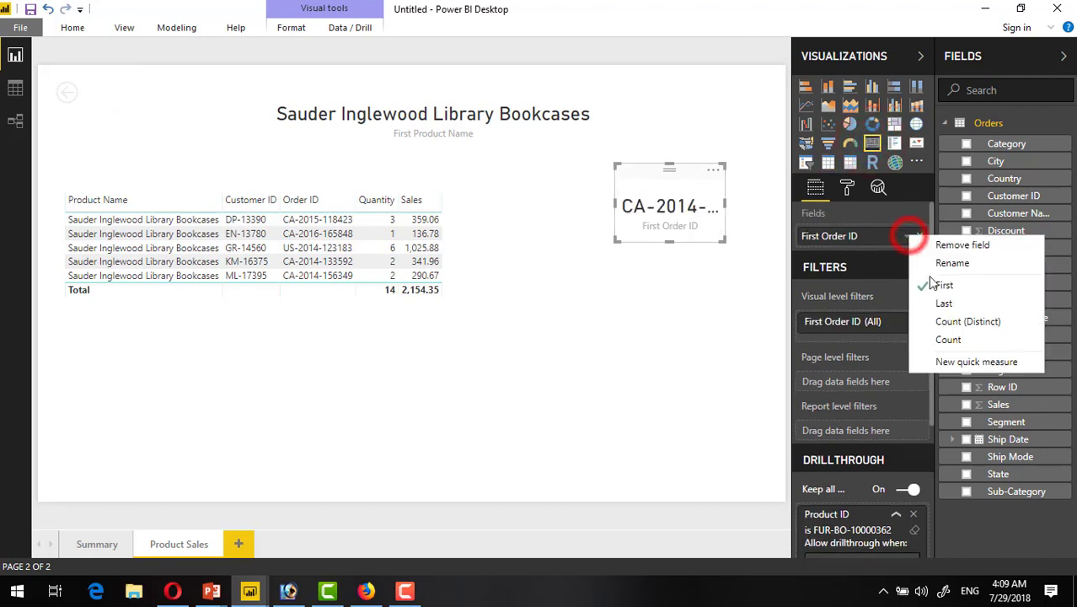
click(957, 317)
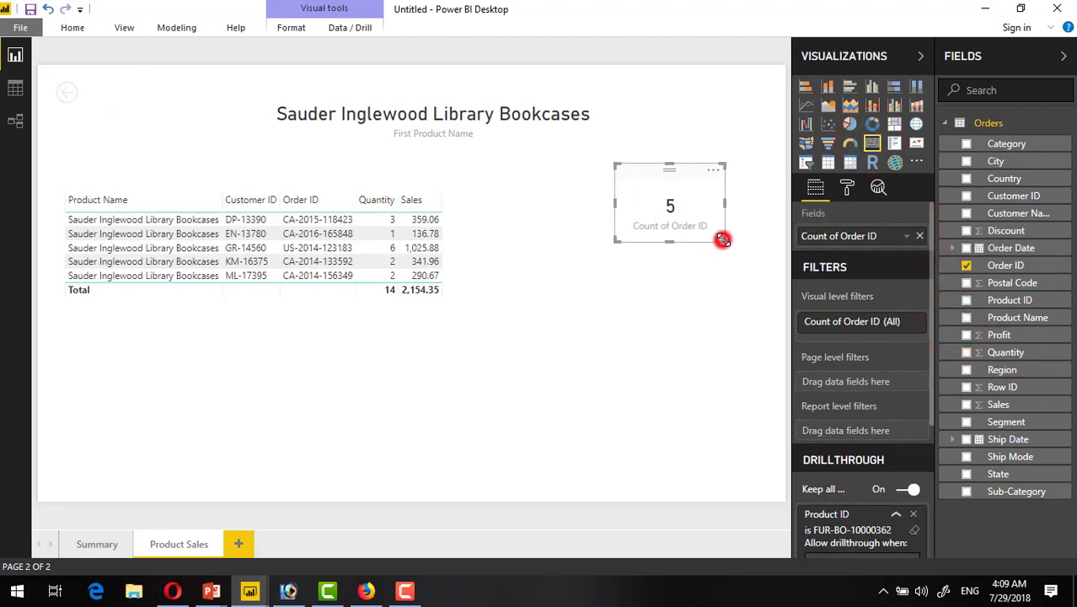
drag(683, 172, 711, 174)
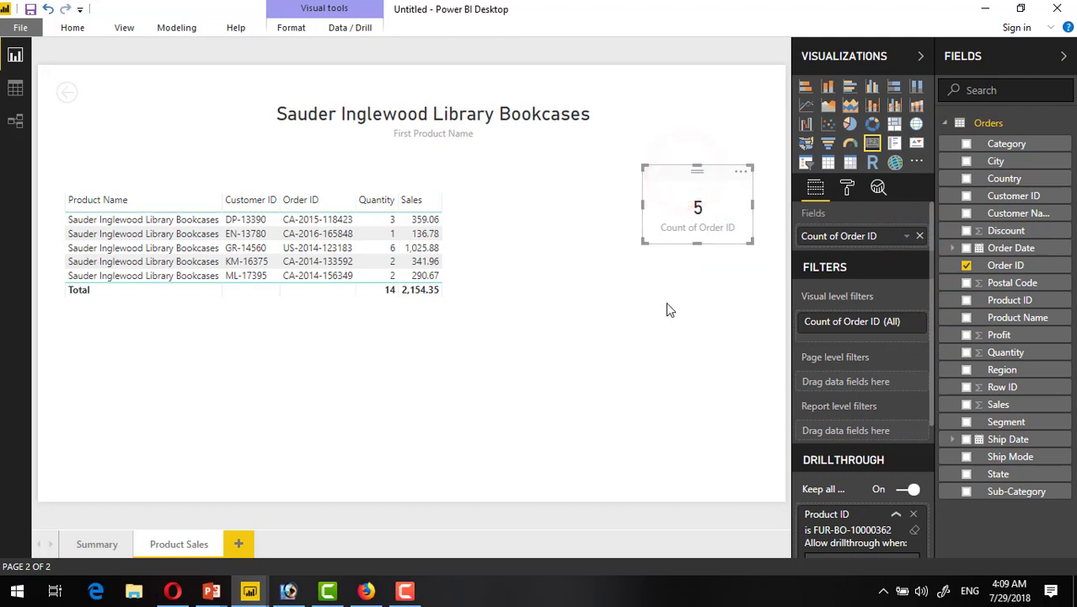
click(669, 343)
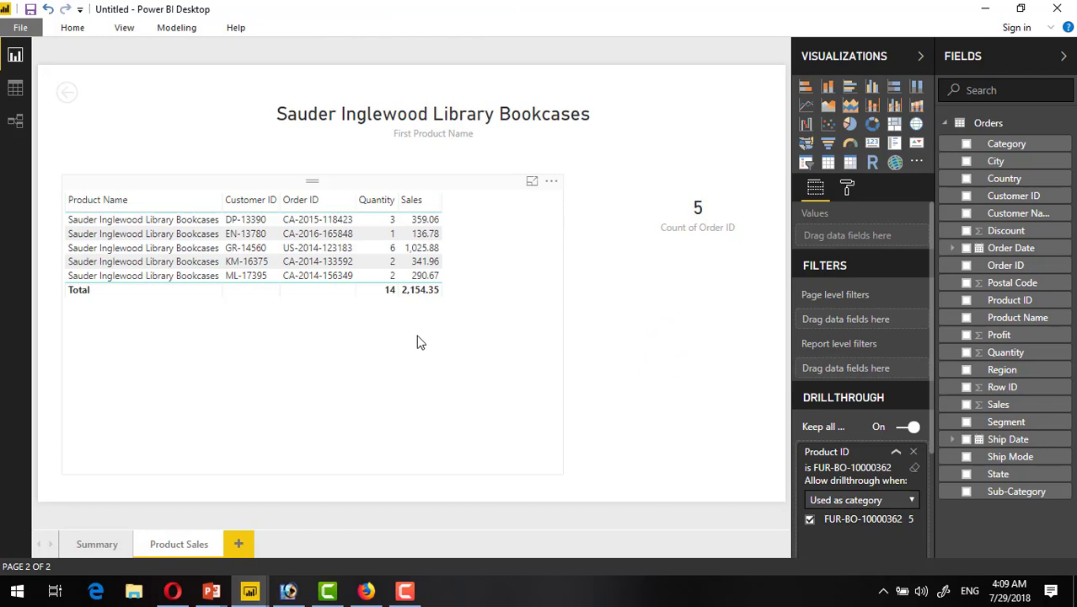
Widen the Product Name column of the product sales table slightly
drag(221, 204, 234, 204)
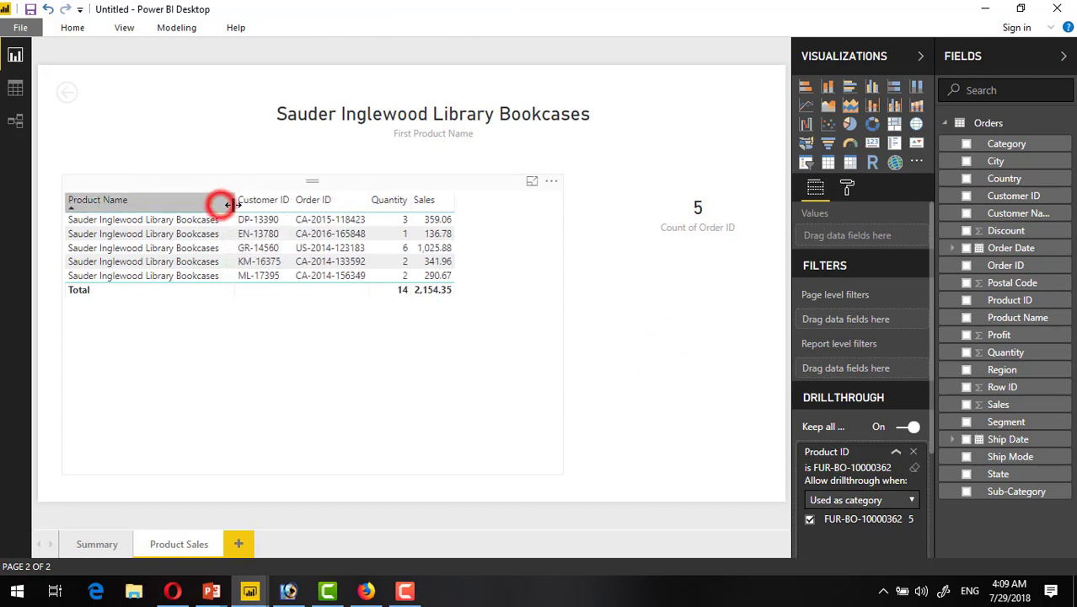
click(234, 204)
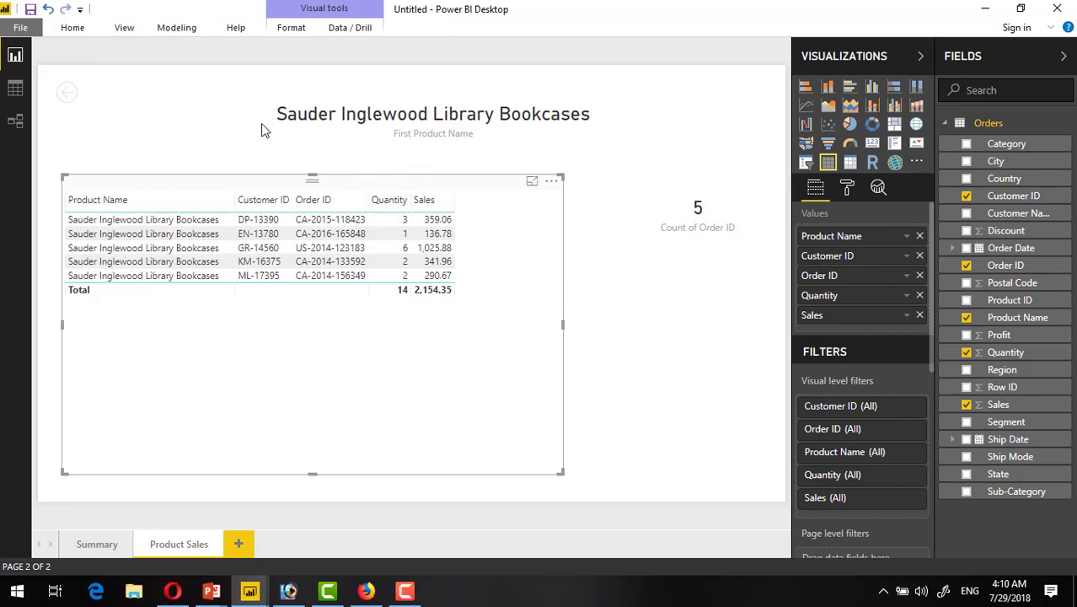
click(117, 135)
Return to the Summary page and drill through from product FUR-BO-10001608 to the Product Sales page
click(72, 98)
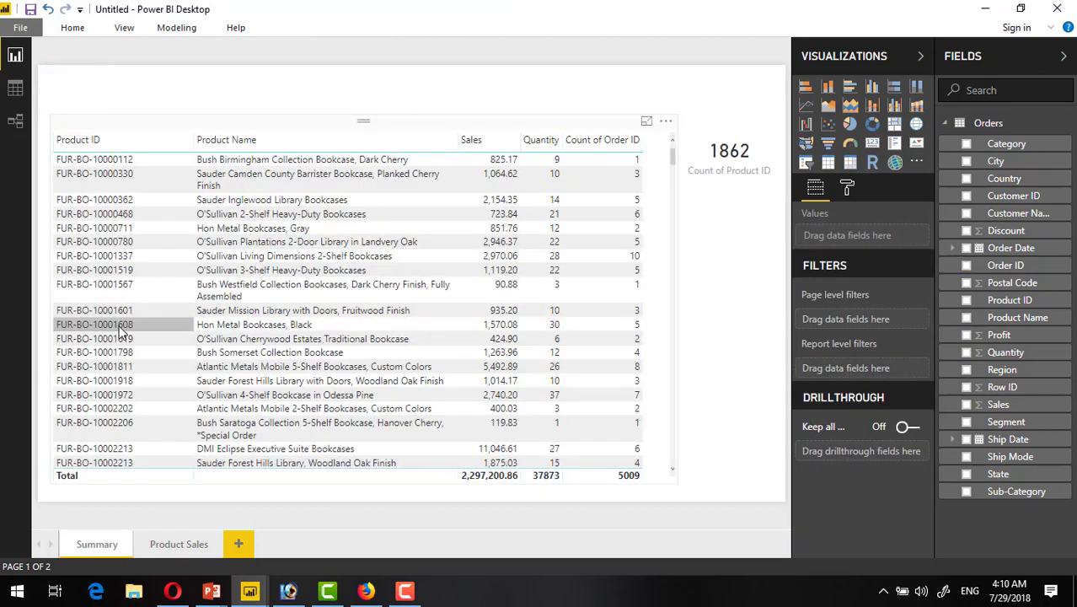
right_click(121, 333)
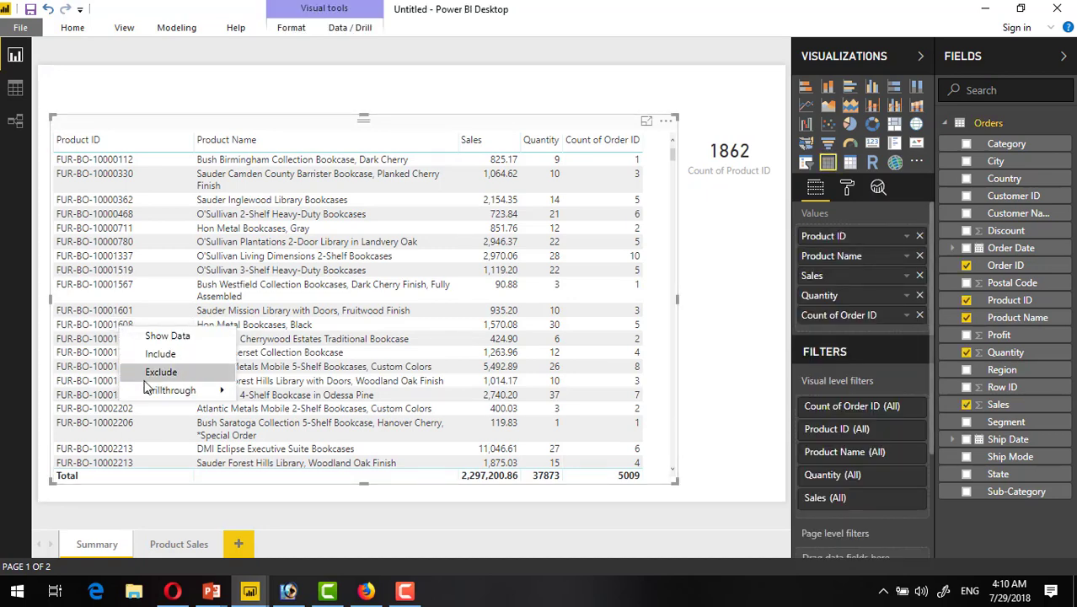
mouse_move(168, 390)
click(253, 394)
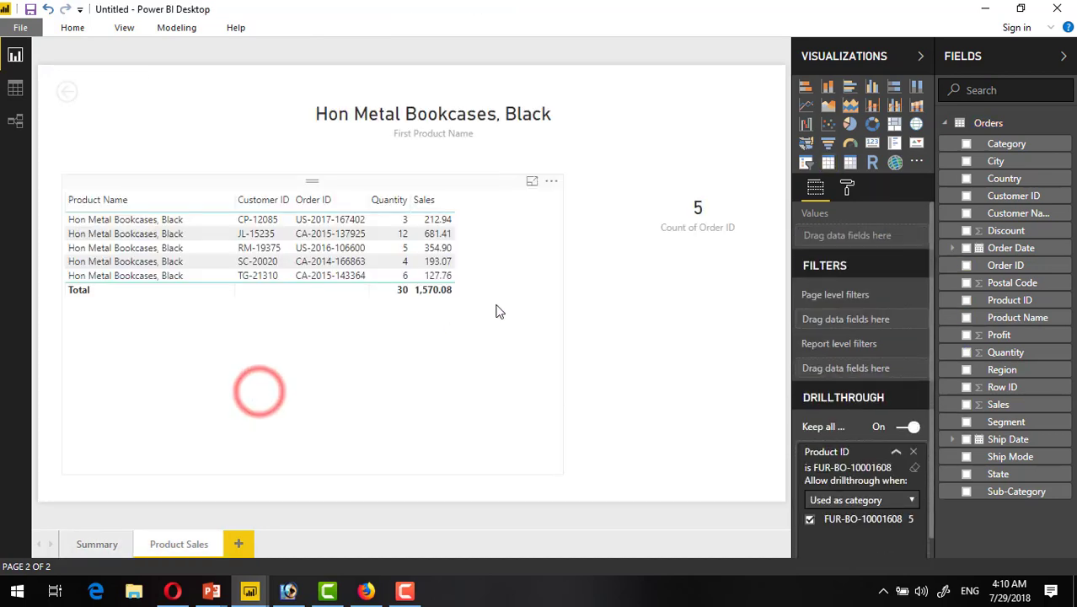
Go back to the Summary page and drill through from product FUR-BO-10001337 to Product Sales to inspect its orders
click(64, 94)
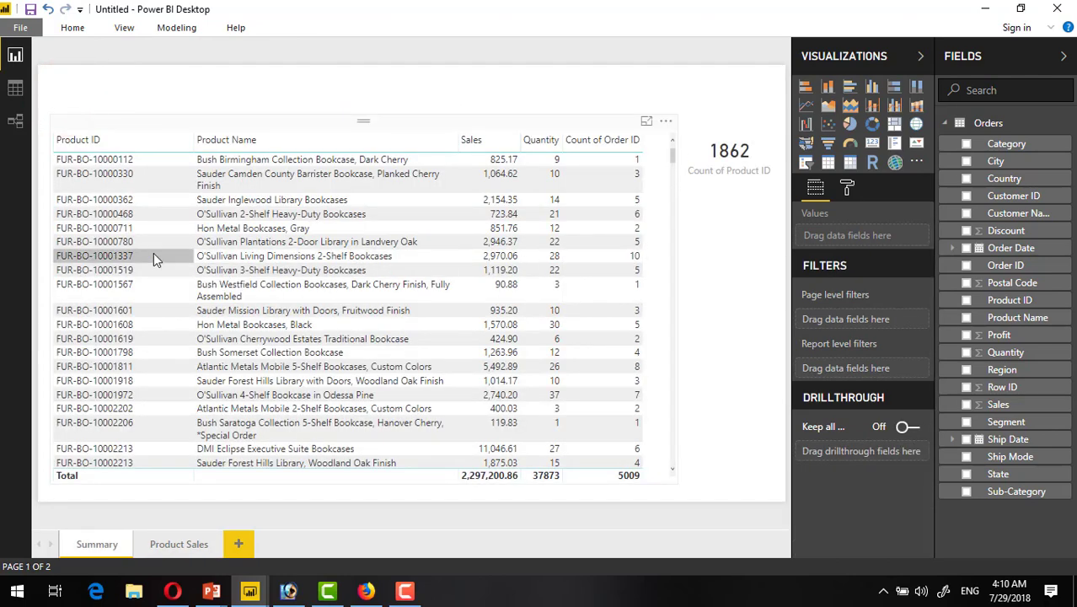
right_click(122, 265)
mouse_move(177, 320)
click(273, 322)
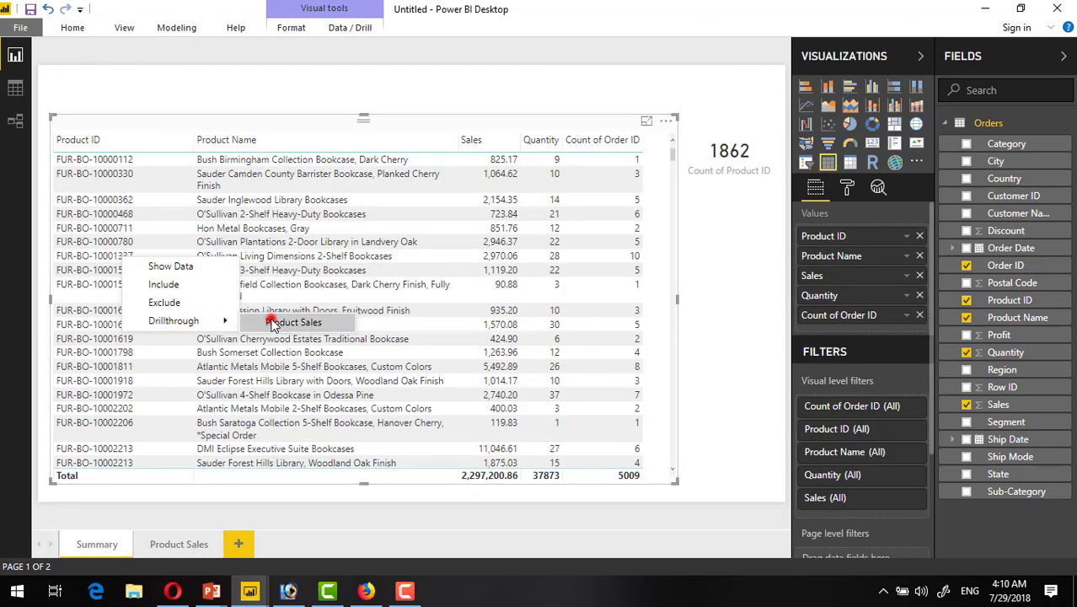
click(606, 366)
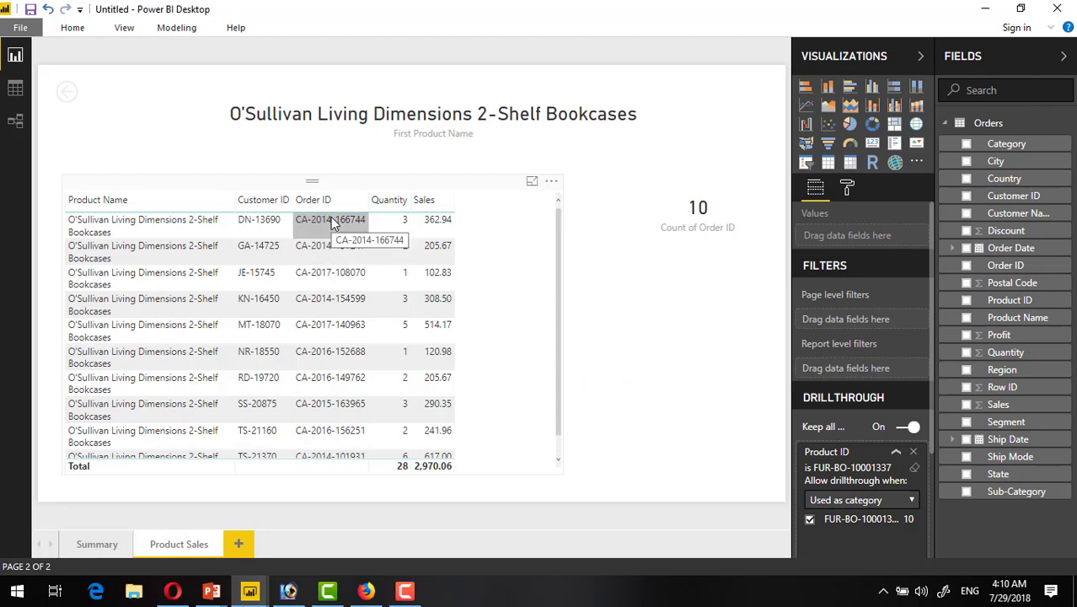
click(336, 182)
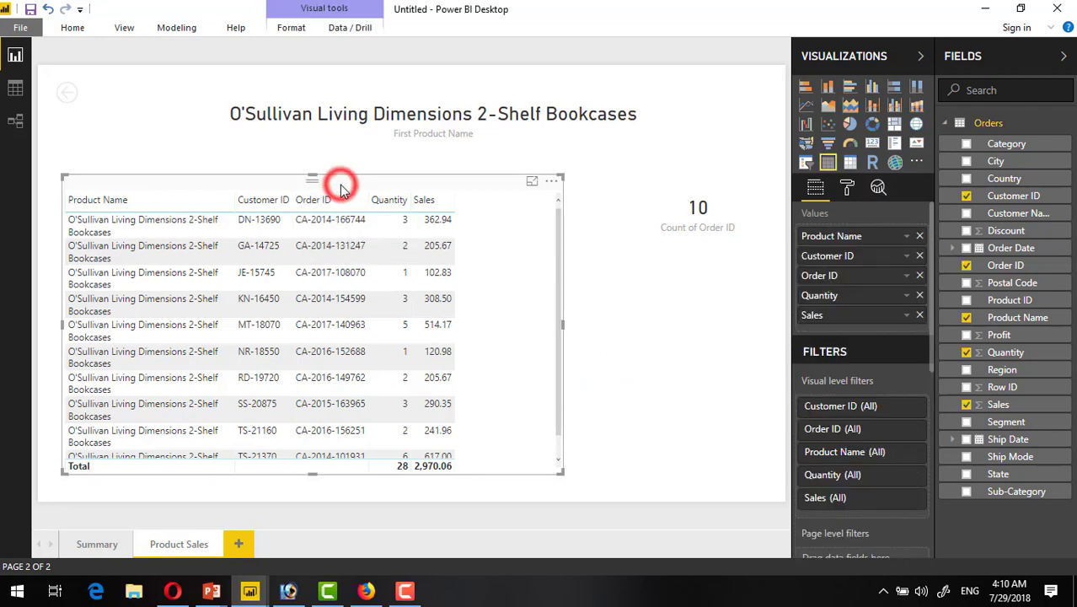
Add a new report page and name it Order Details
click(239, 545)
right_click(253, 544)
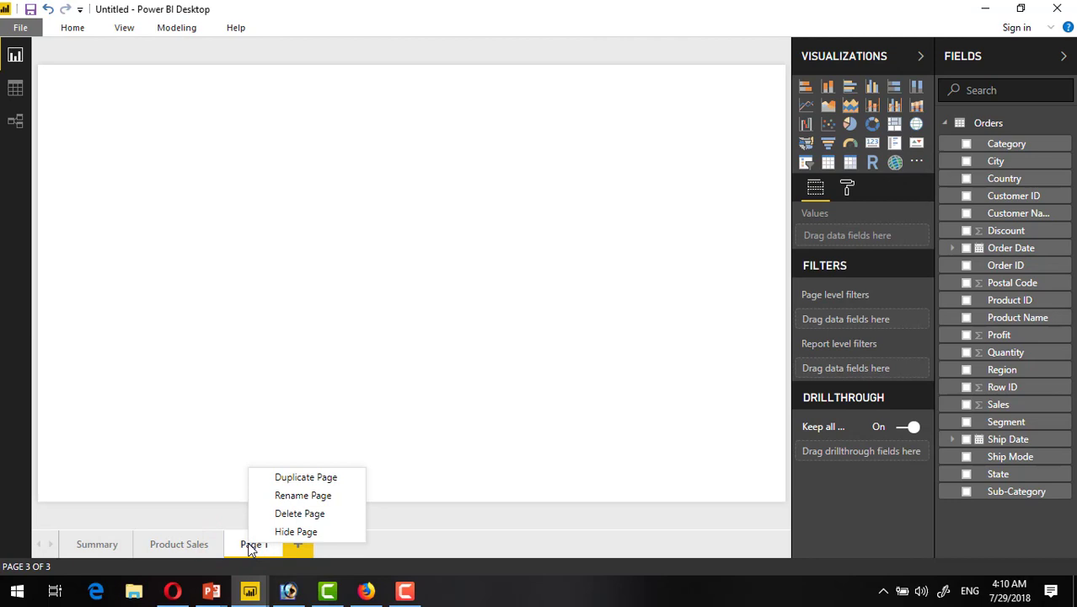
click(286, 494)
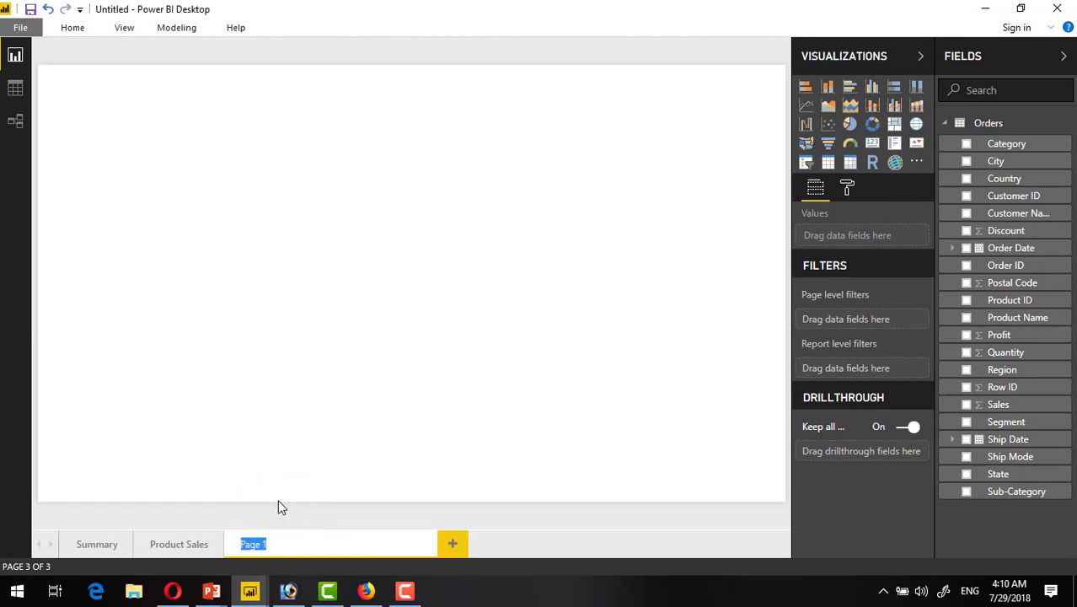
text(Order Details)
key(Return)
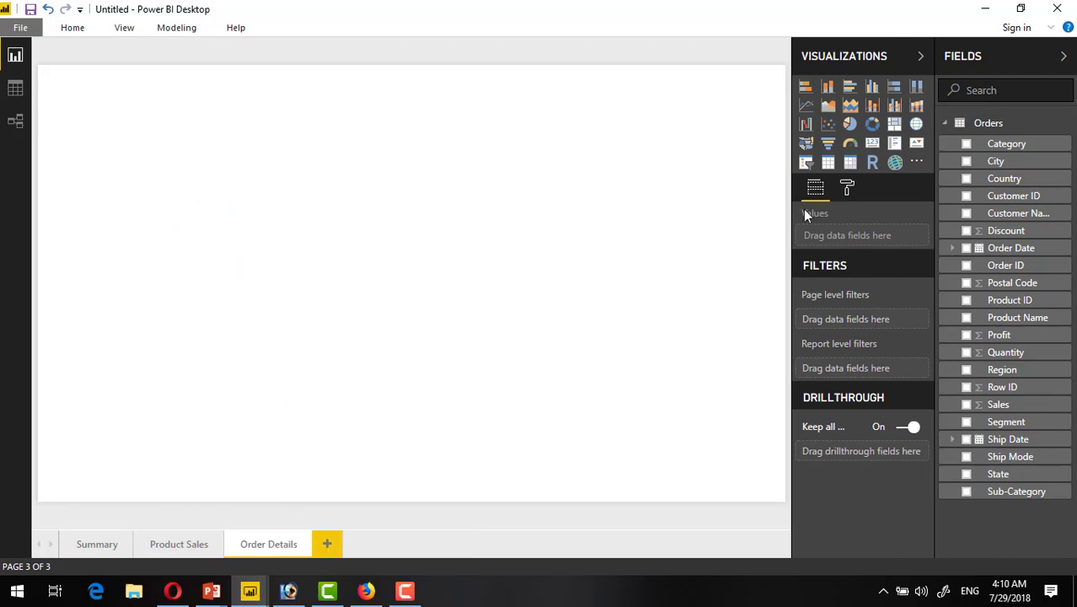
Add a card showing the first Order ID, shape it as a wide, short heading and centre it above the page content
click(968, 267)
click(115, 91)
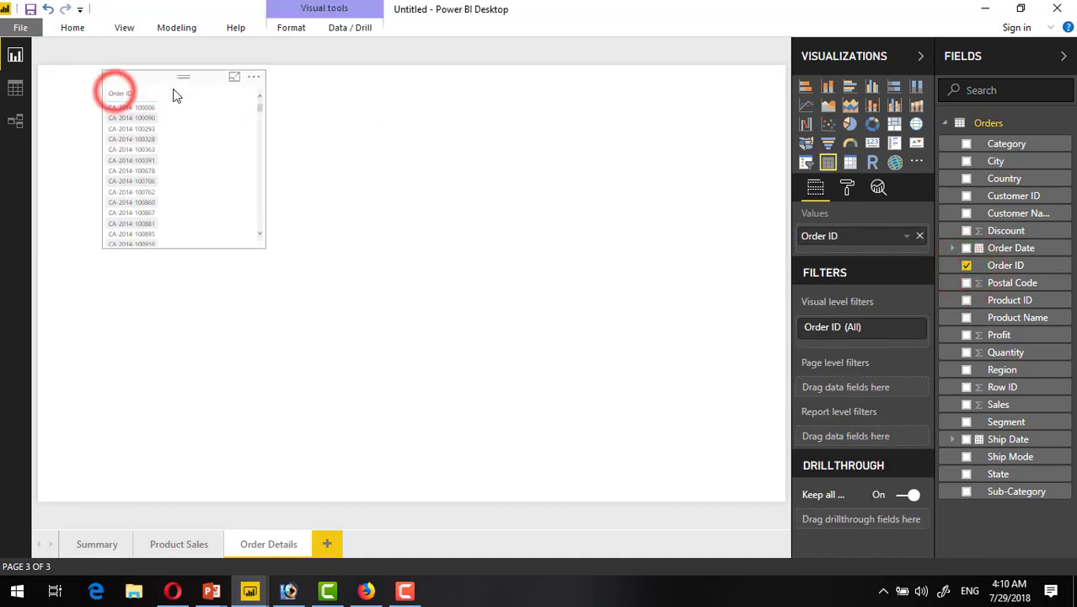
click(872, 143)
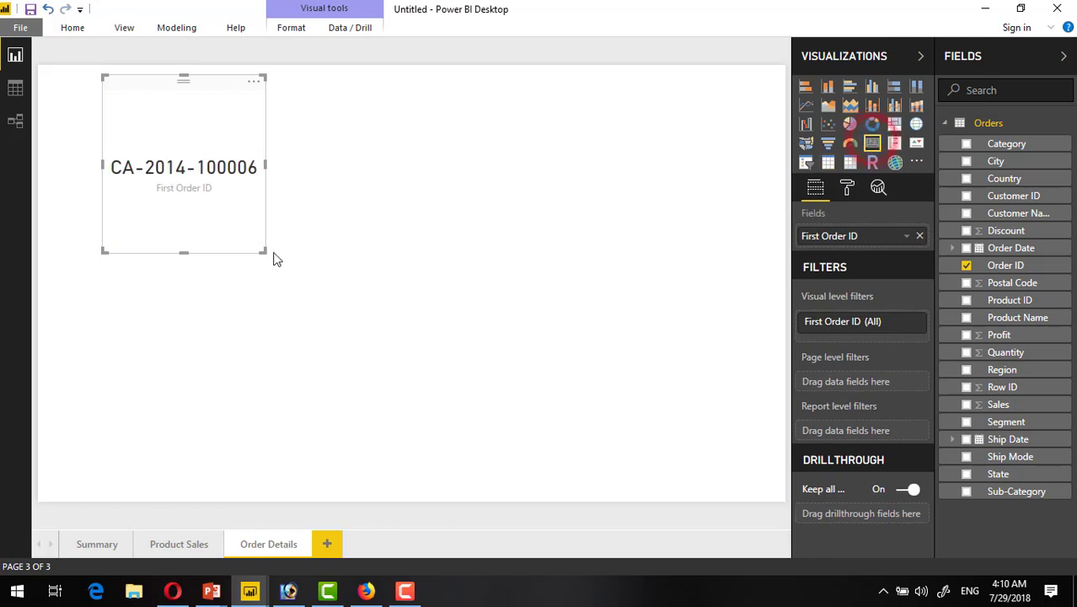
drag(266, 251, 515, 144)
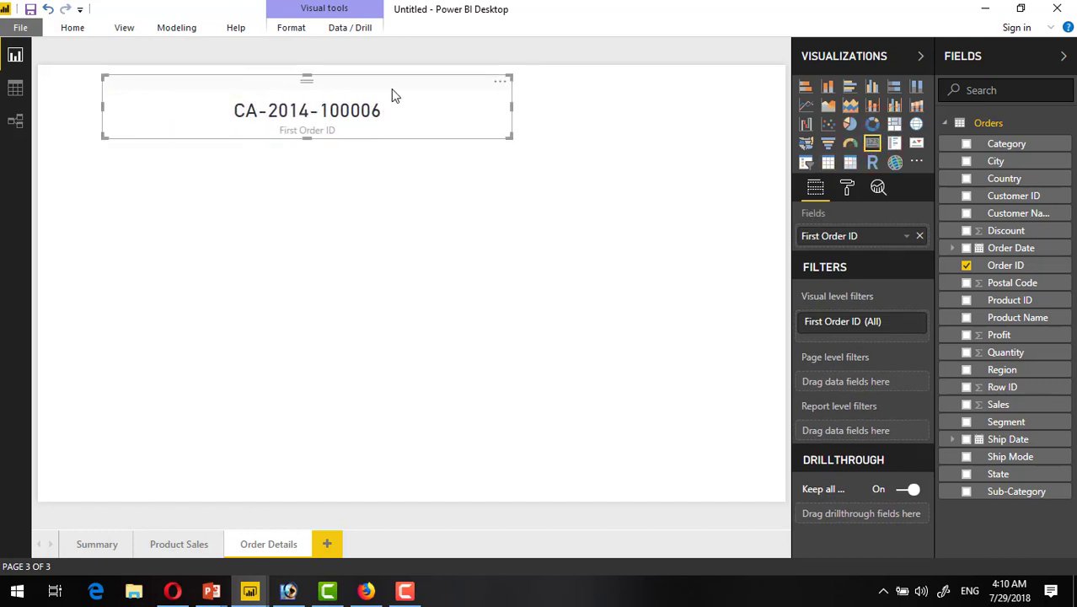
drag(391, 89, 457, 91)
click(378, 252)
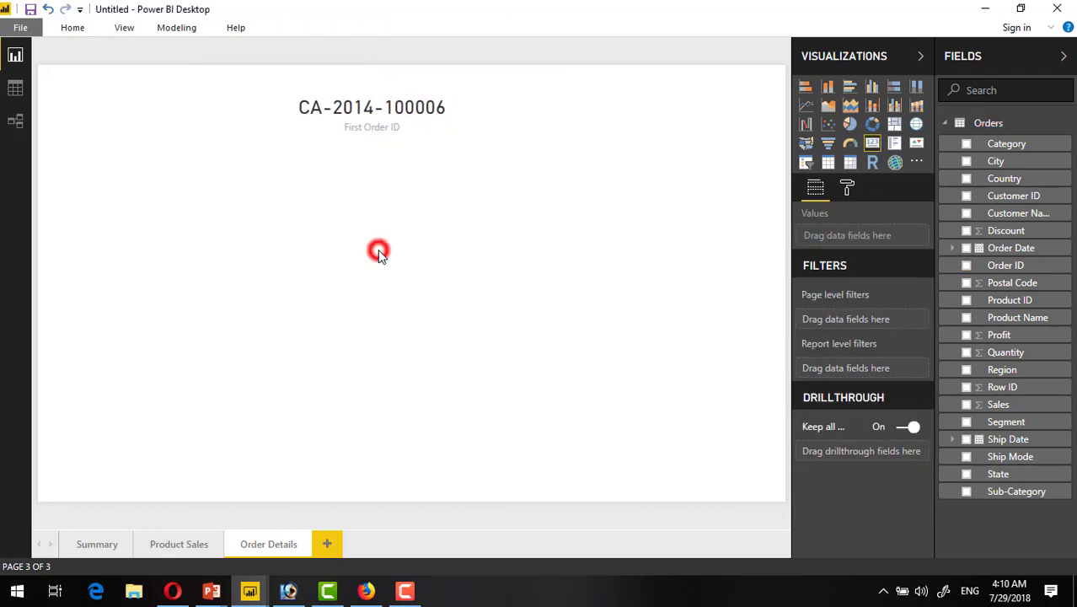
click(436, 312)
Examine the Order Details page in the other open Power BI file for its layout and fields, and return to the new file
mouse_move(250, 594)
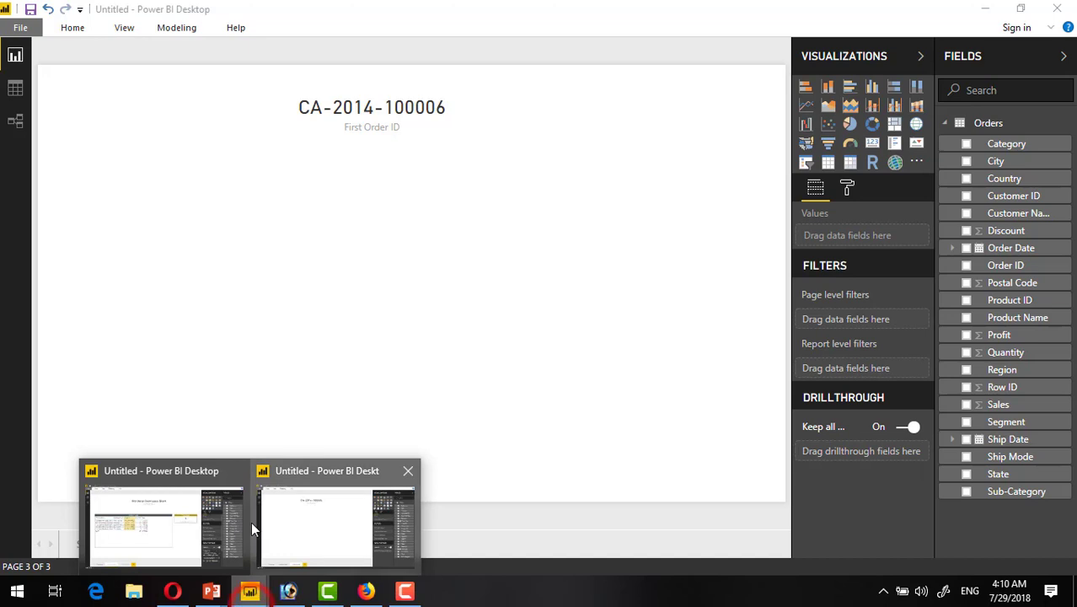
click(164, 522)
click(255, 546)
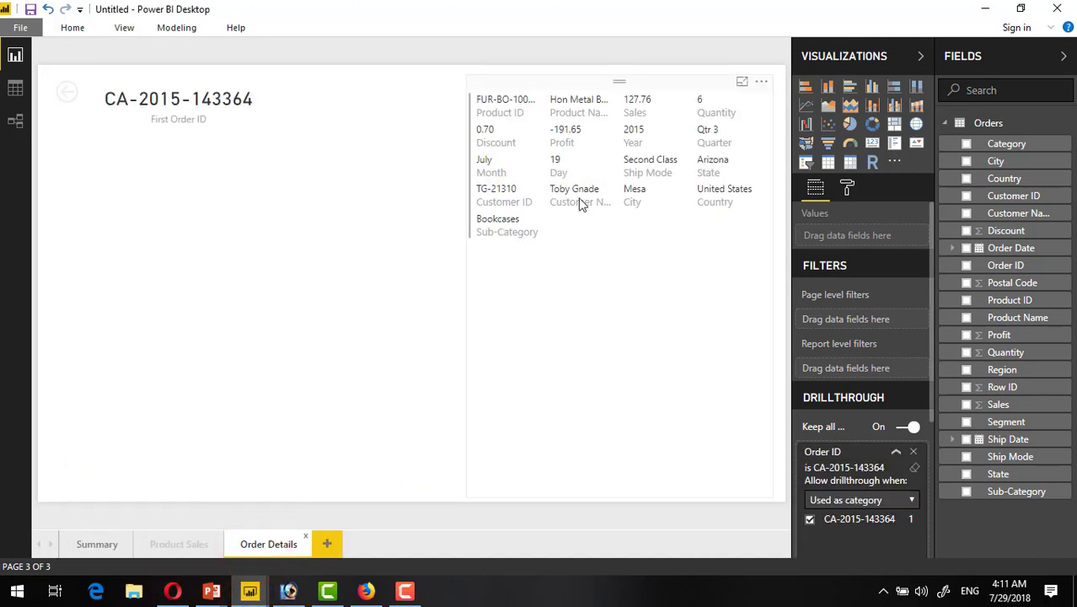
mouse_move(253, 590)
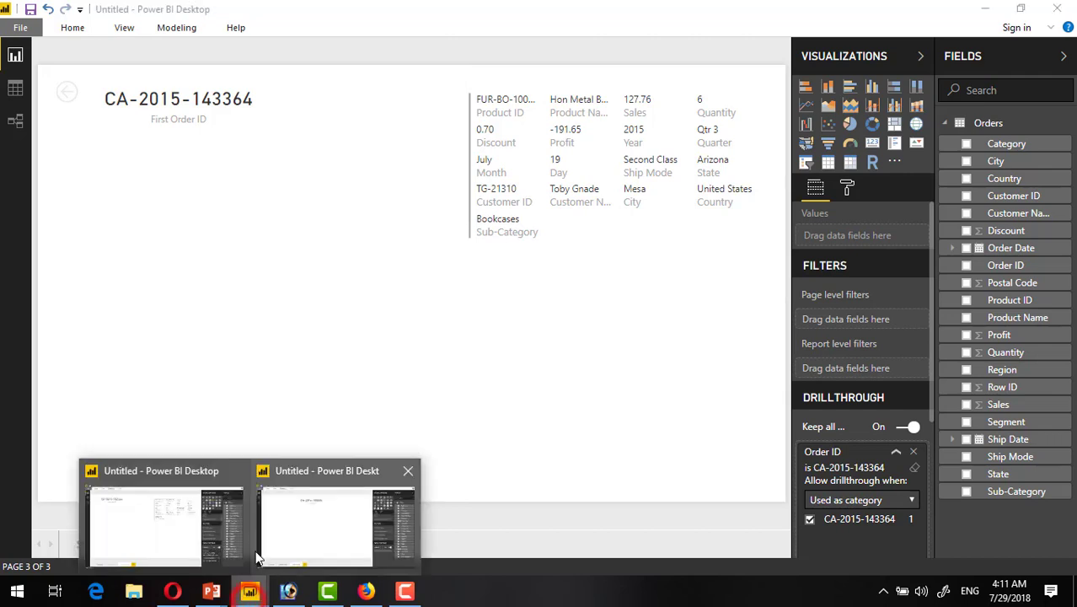
click(308, 548)
Insert an empty multi-row card on the Order Details page, place it beside the Order ID heading and enlarge it
click(408, 298)
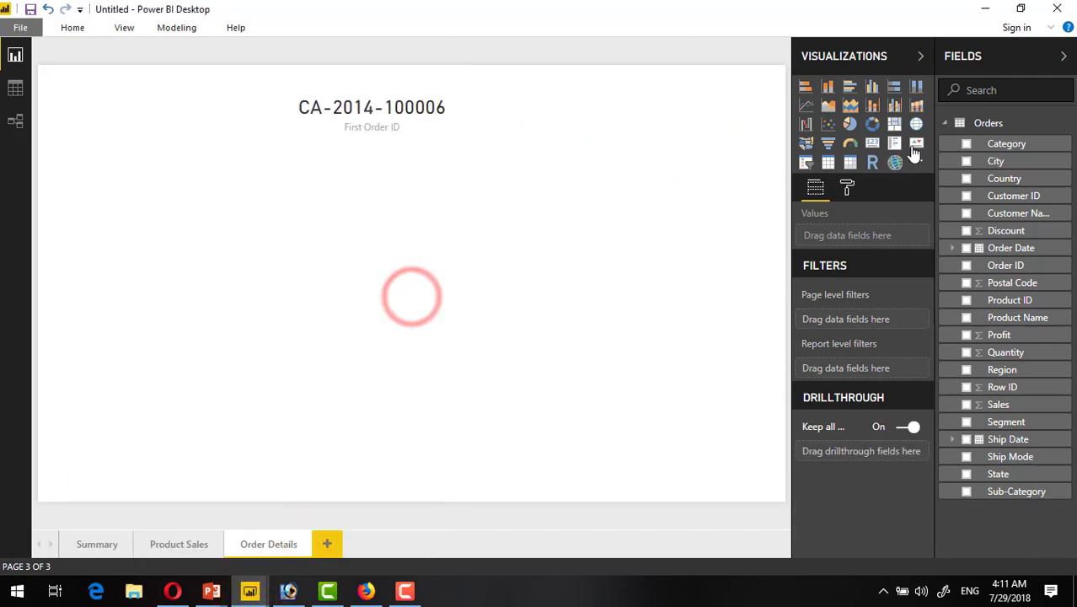
click(893, 147)
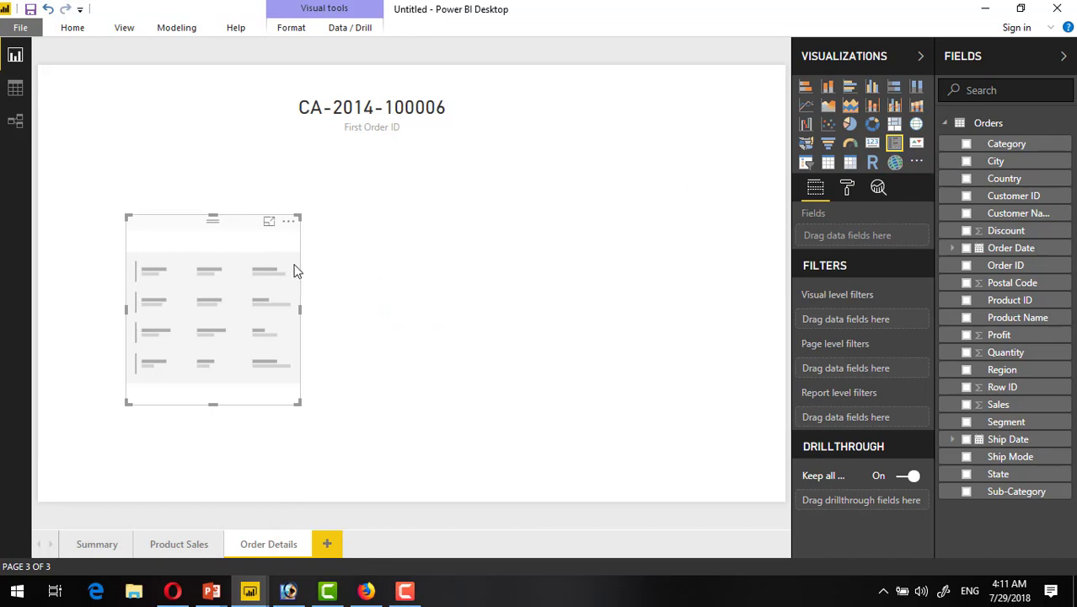
drag(232, 217, 636, 115)
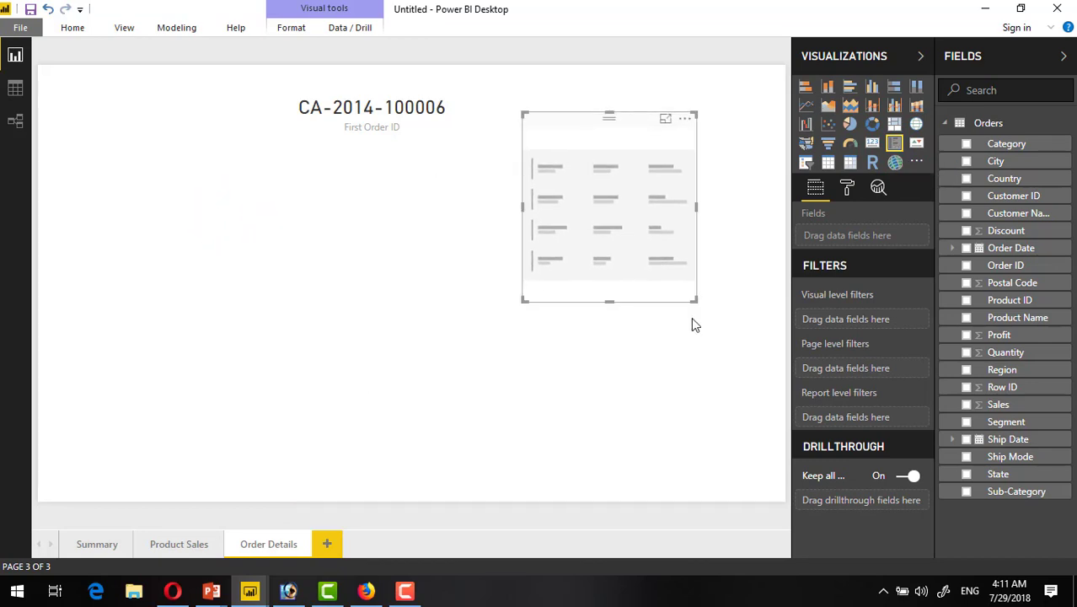
drag(695, 300, 741, 448)
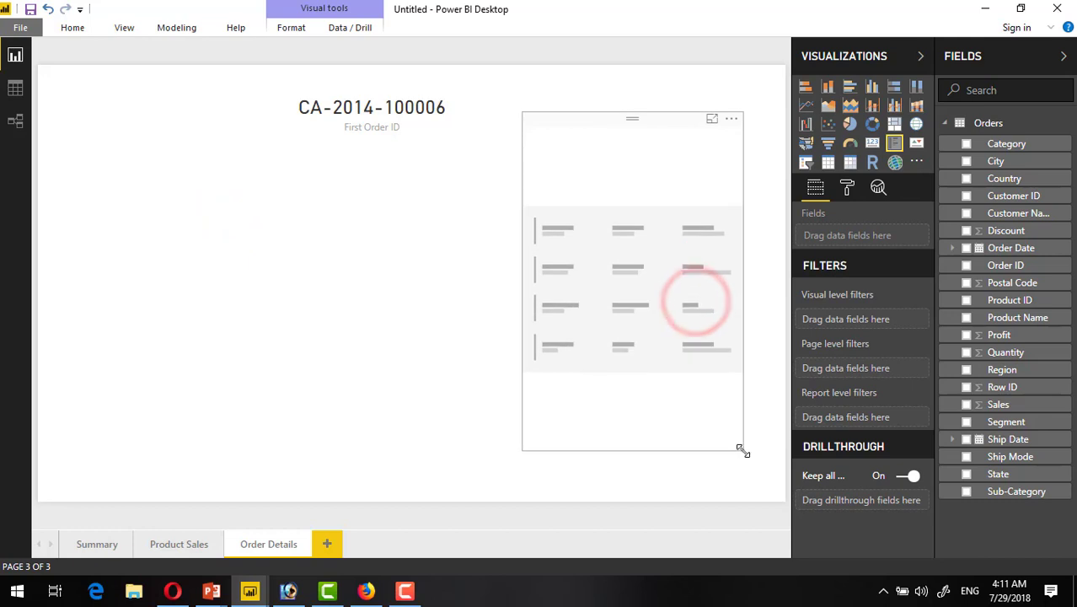
Add Order ID, Product ID, Product Name, Quantity, Sales, Profit and Discount to the multi-row card
click(968, 266)
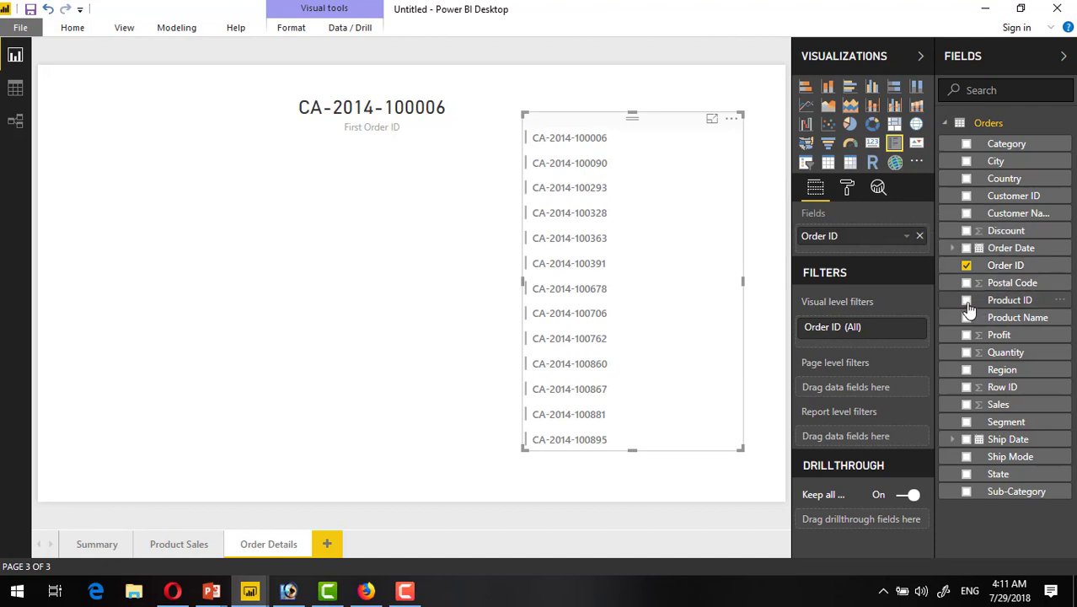
click(966, 301)
click(967, 322)
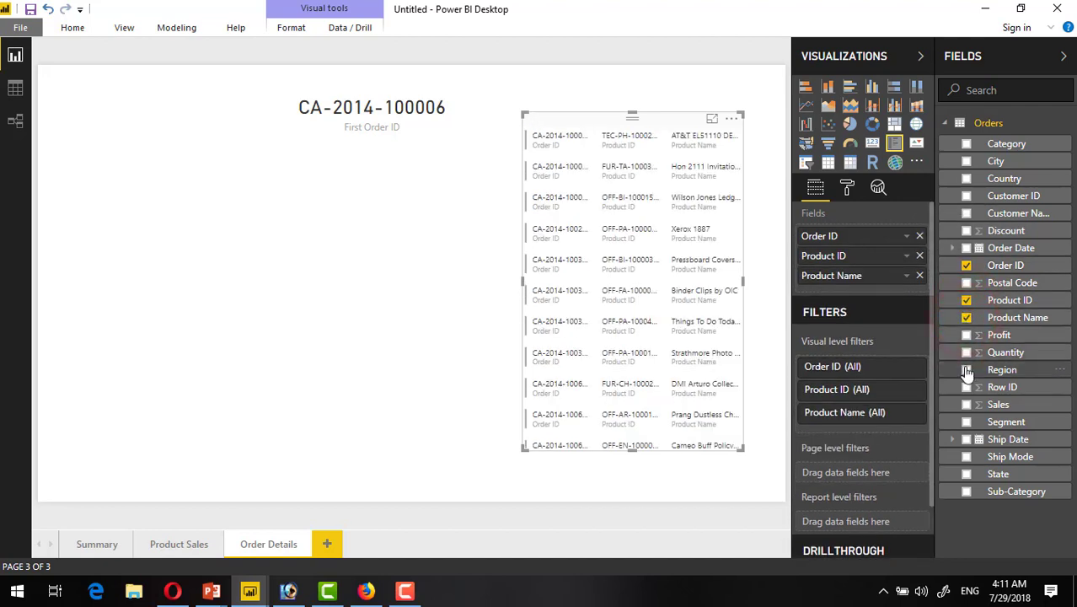
click(966, 354)
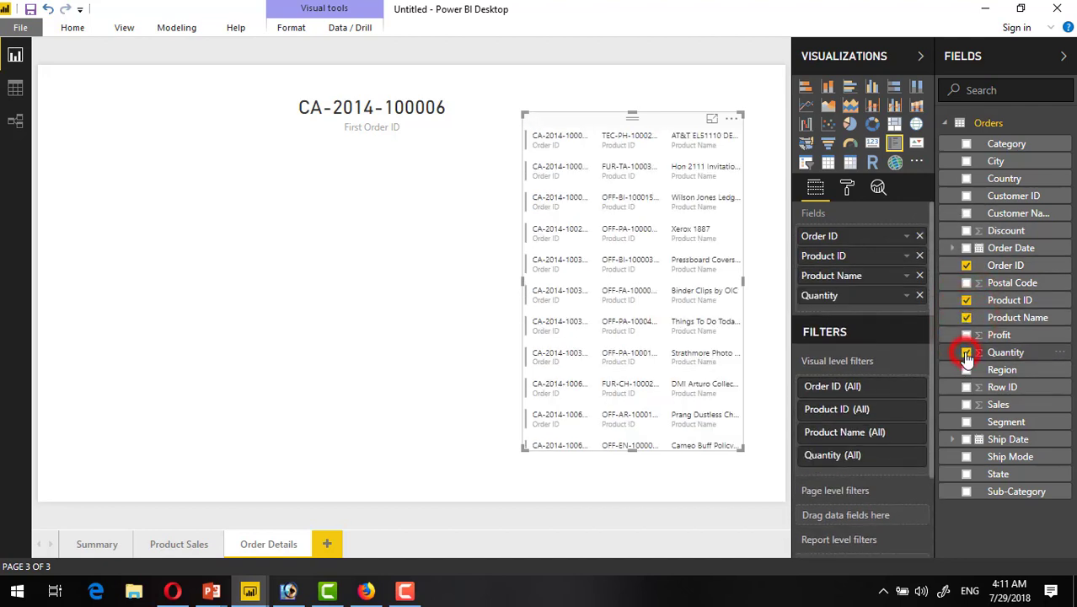
click(967, 406)
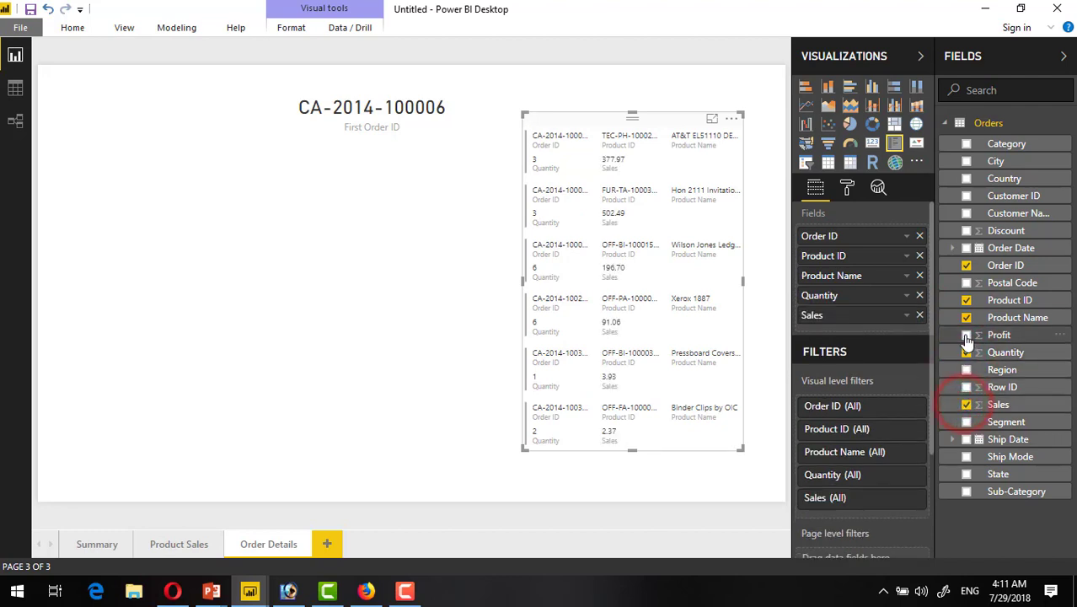
click(966, 335)
click(966, 231)
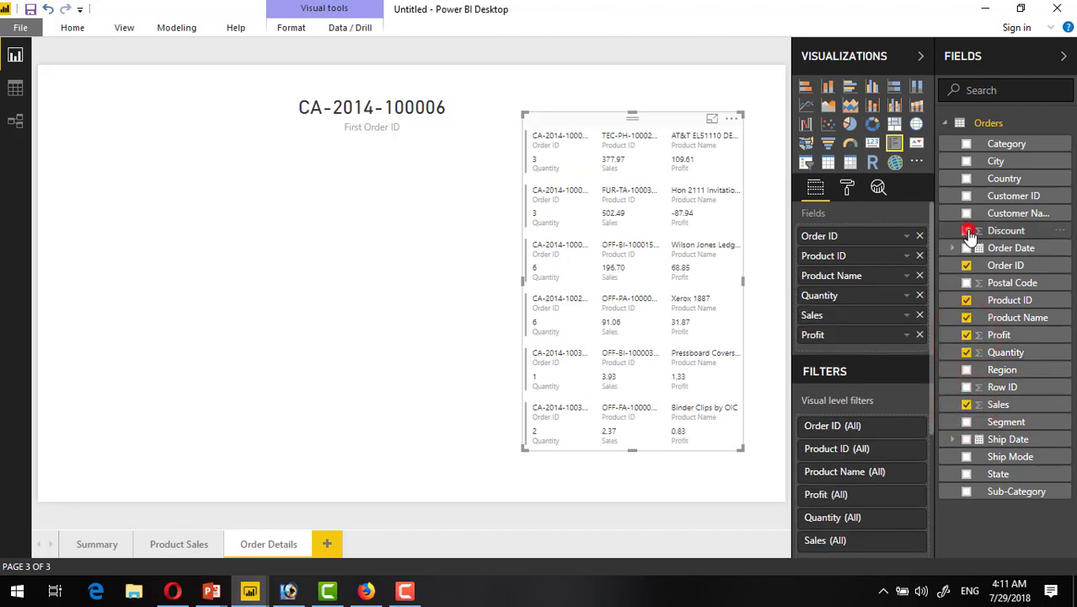
Add Customer Name, Customer ID, Category, City, Country, Ship Mode, State, Sub-Category, Ship Date and Segment to the multi-row card
click(966, 213)
click(966, 196)
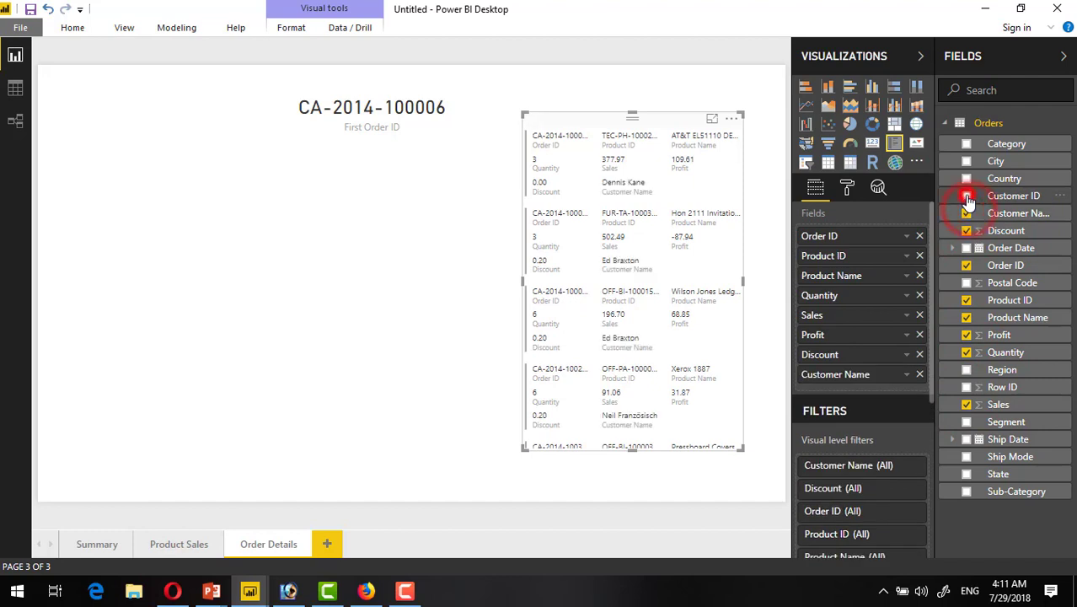
click(967, 144)
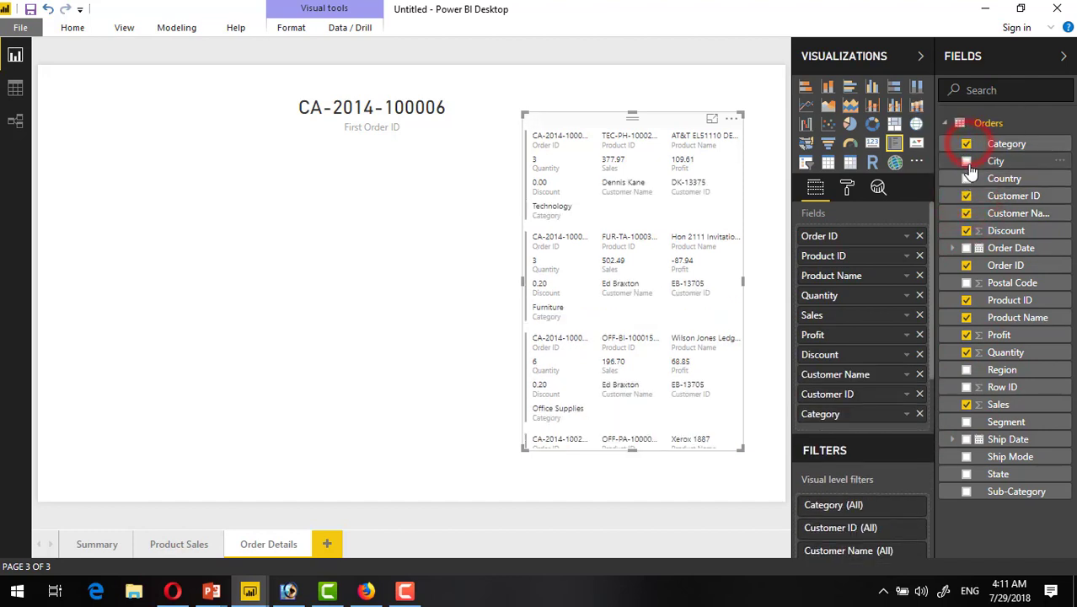
click(966, 161)
click(966, 178)
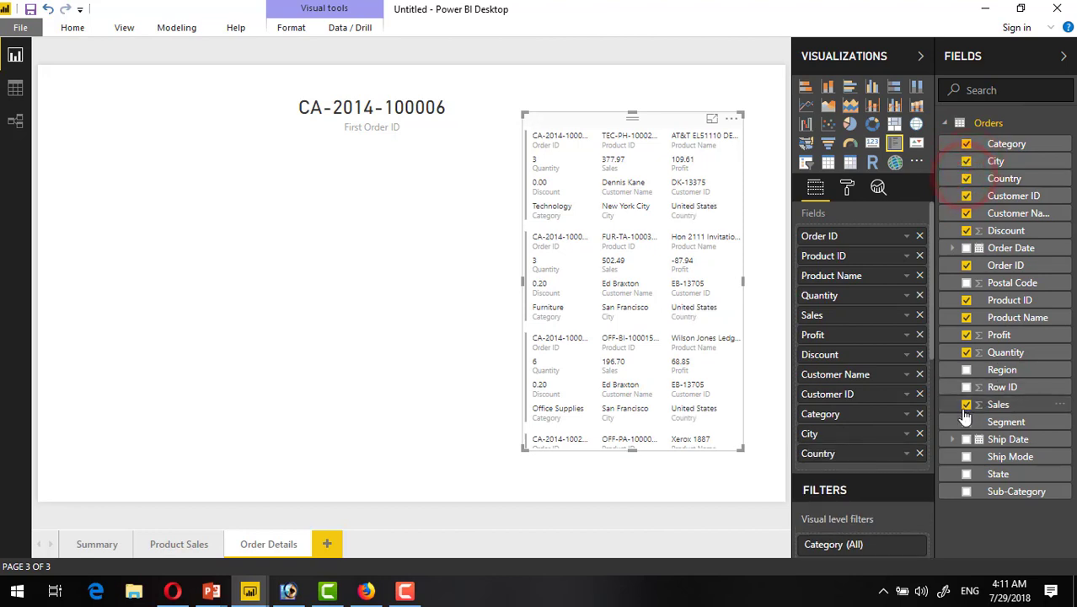
click(966, 474)
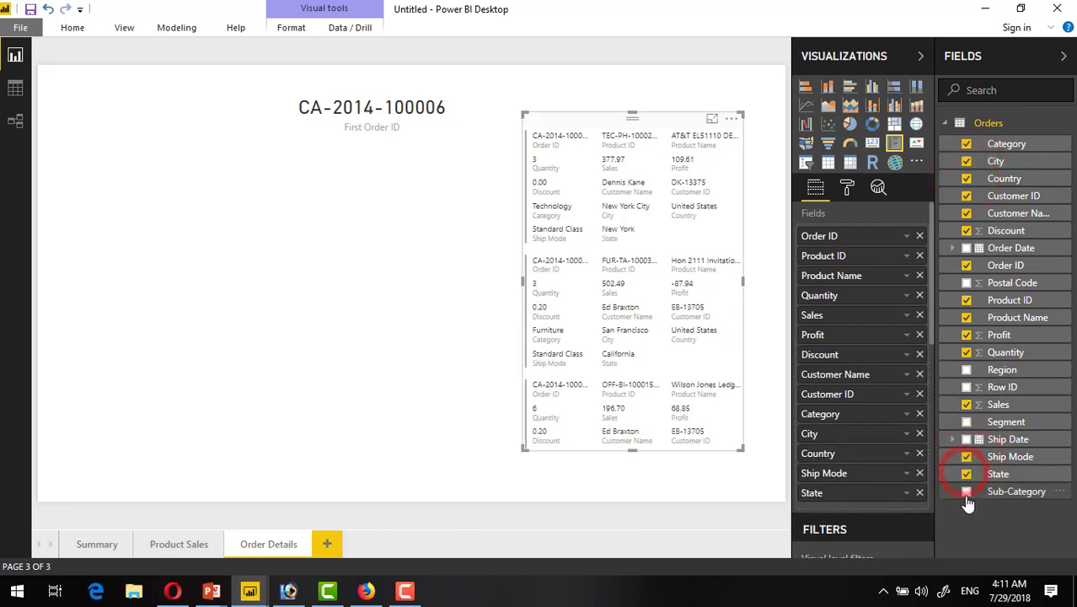
click(966, 492)
click(966, 439)
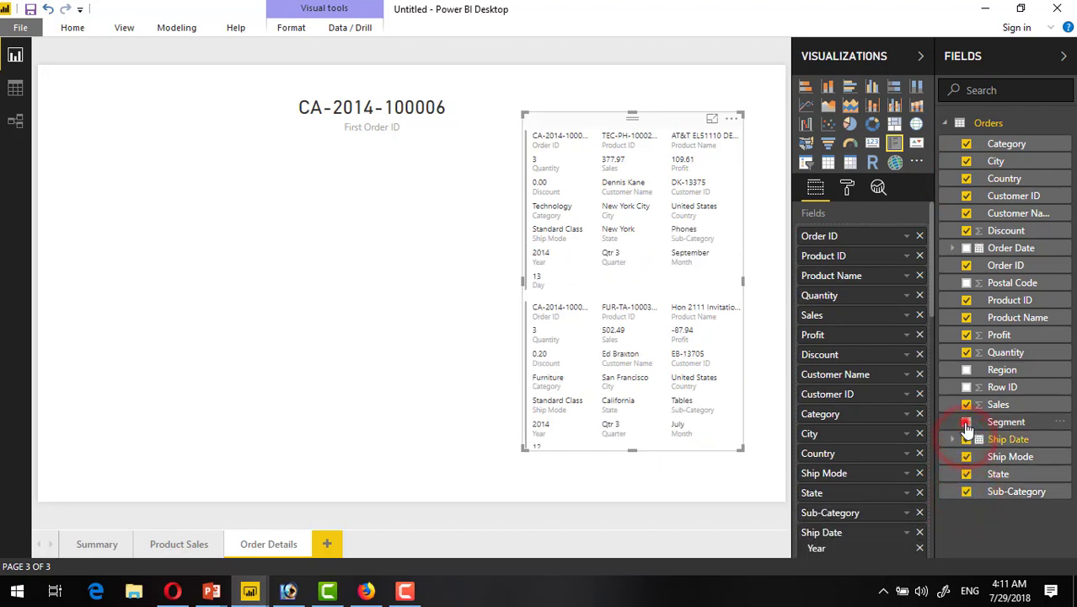
click(966, 422)
Enlarge the multi-row card on the Order Details page outward from two opposite corners so that more of its fields fit
click(741, 450)
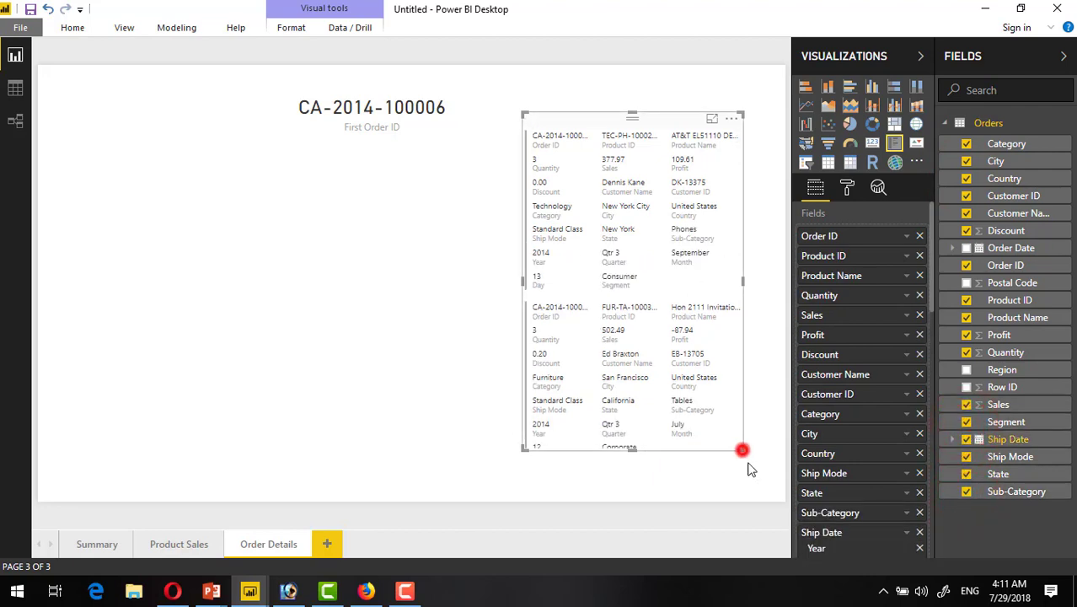
drag(748, 464, 764, 489)
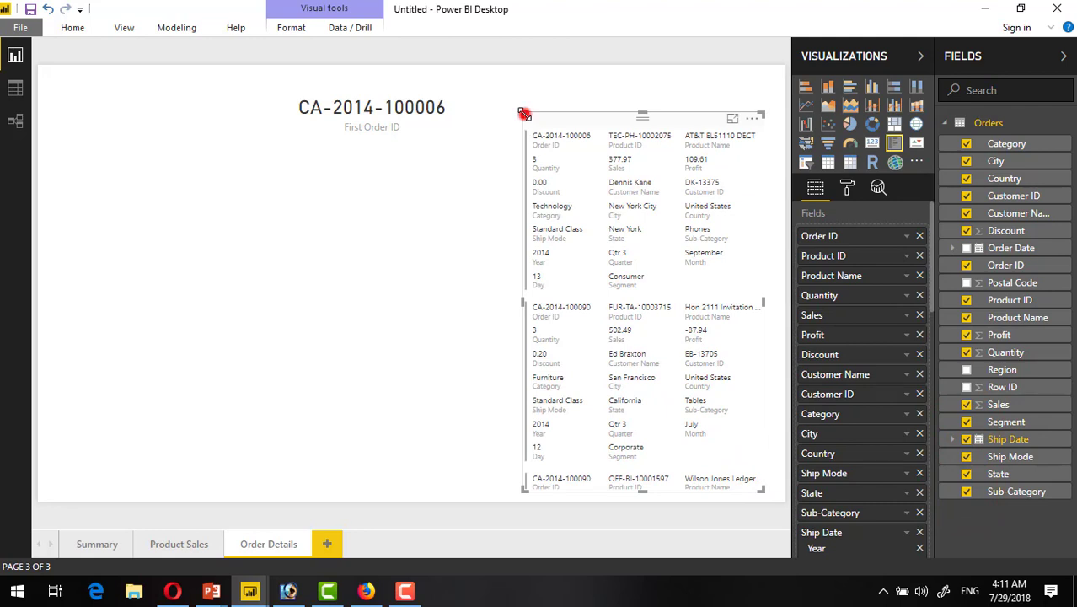
drag(524, 113, 487, 104)
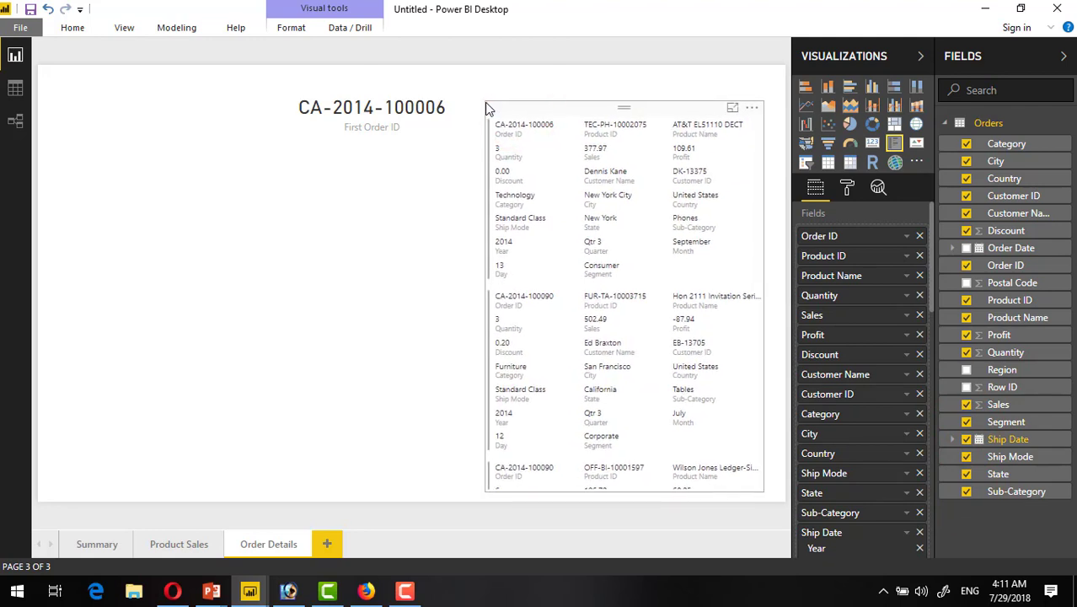
Narrow the First Order ID heading card from its side so that it clears the multi-row card
click(373, 94)
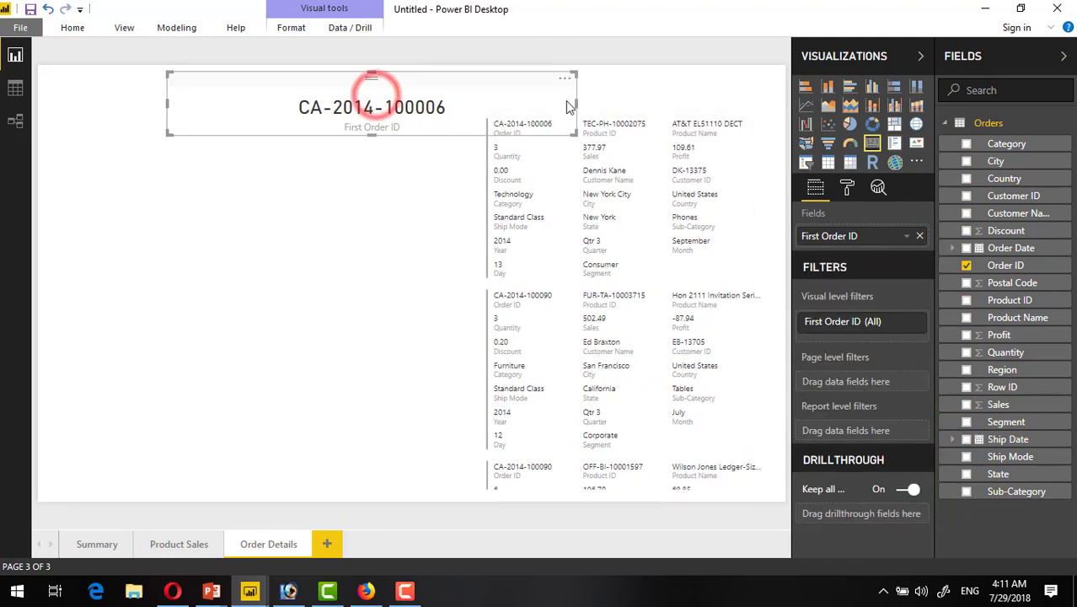
click(577, 102)
click(553, 89)
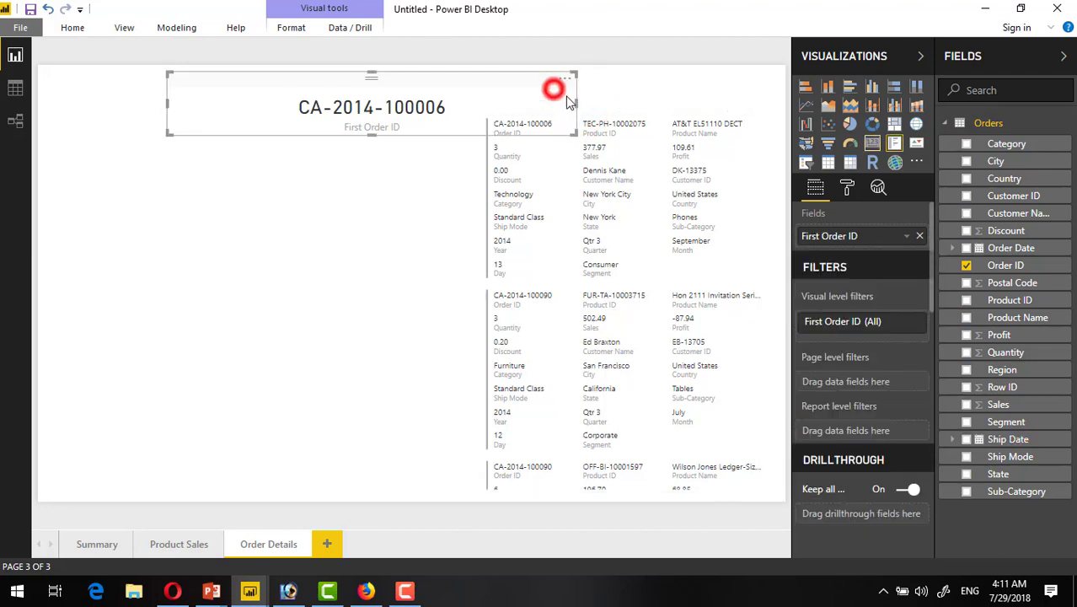
drag(576, 102, 465, 101)
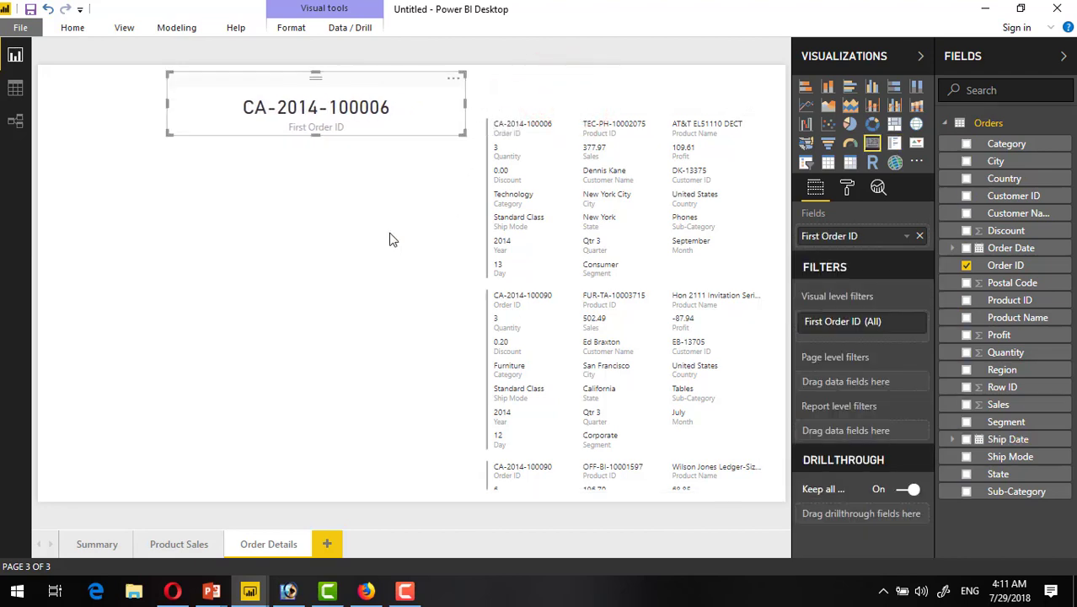
click(389, 239)
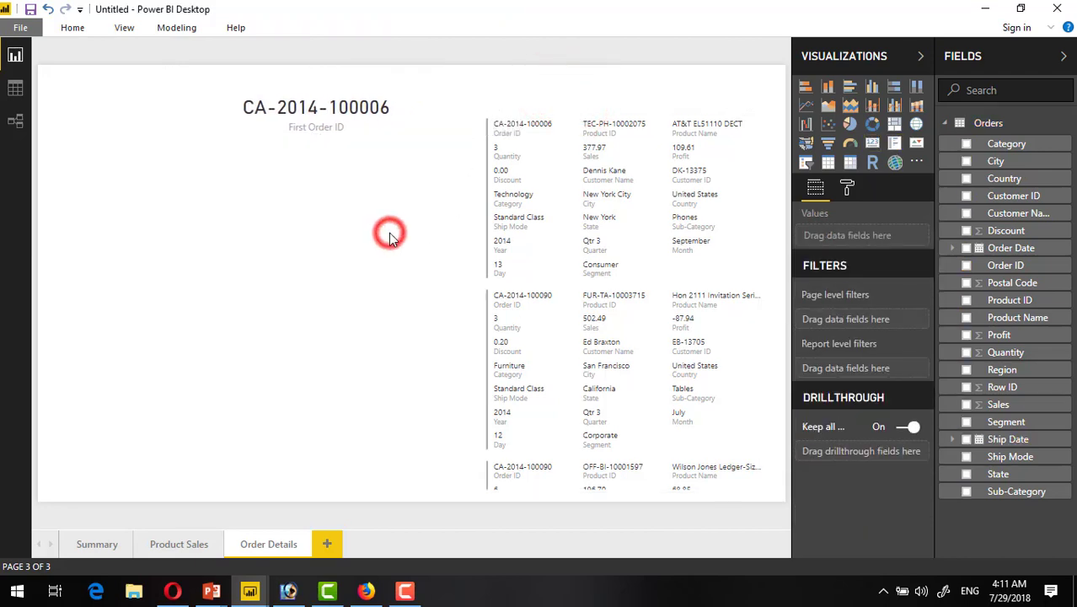
click(295, 336)
Check the Order ID column on the Product Sales page, and set Order ID as the drillthrough field of the Order Details page
click(179, 543)
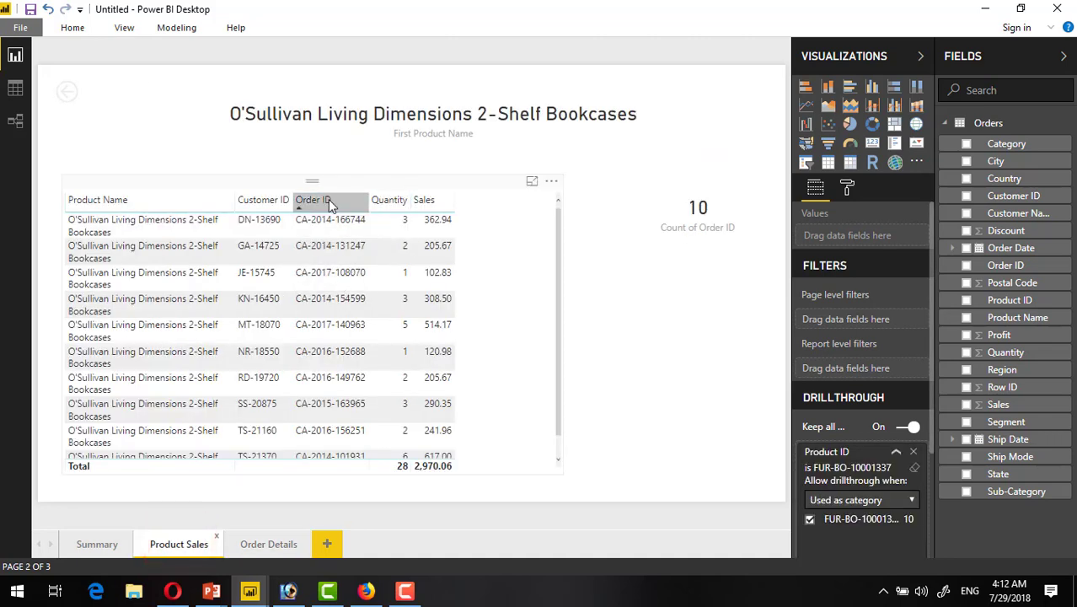
click(268, 544)
click(305, 288)
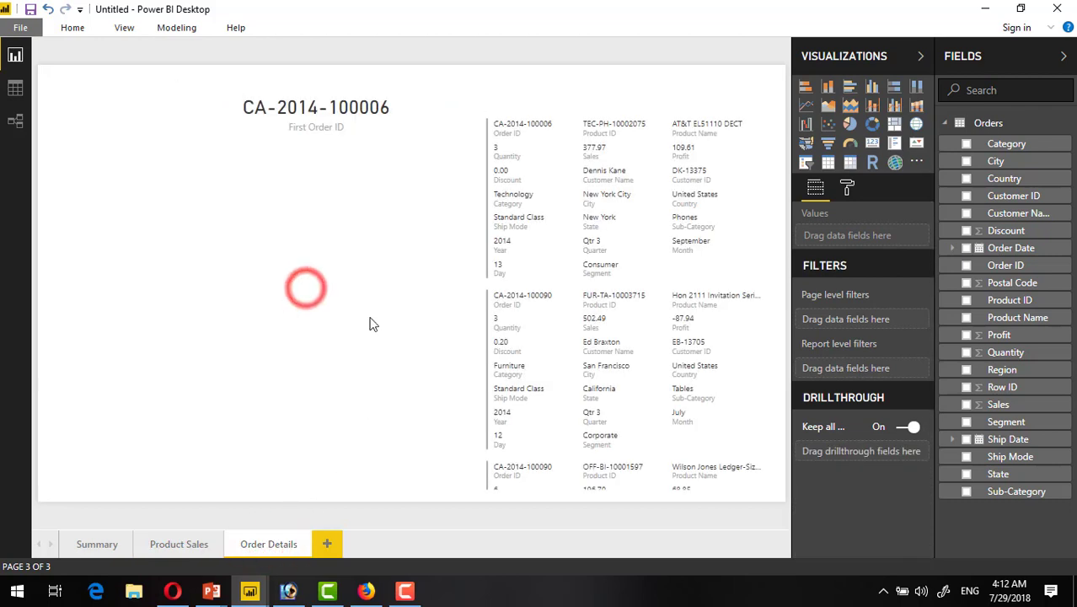
click(362, 283)
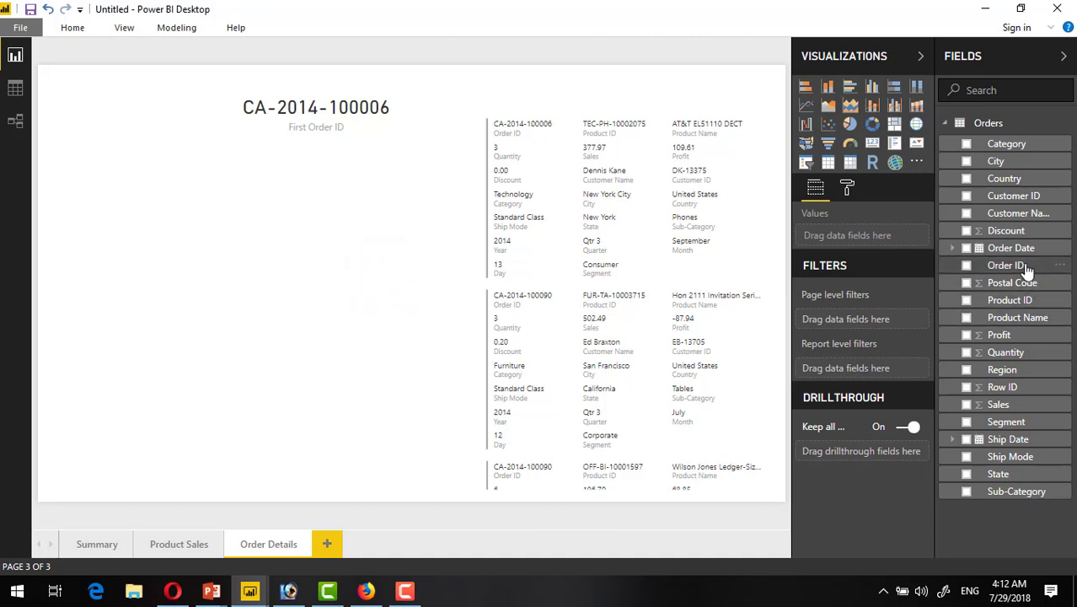
drag(1026, 268, 885, 458)
click(261, 297)
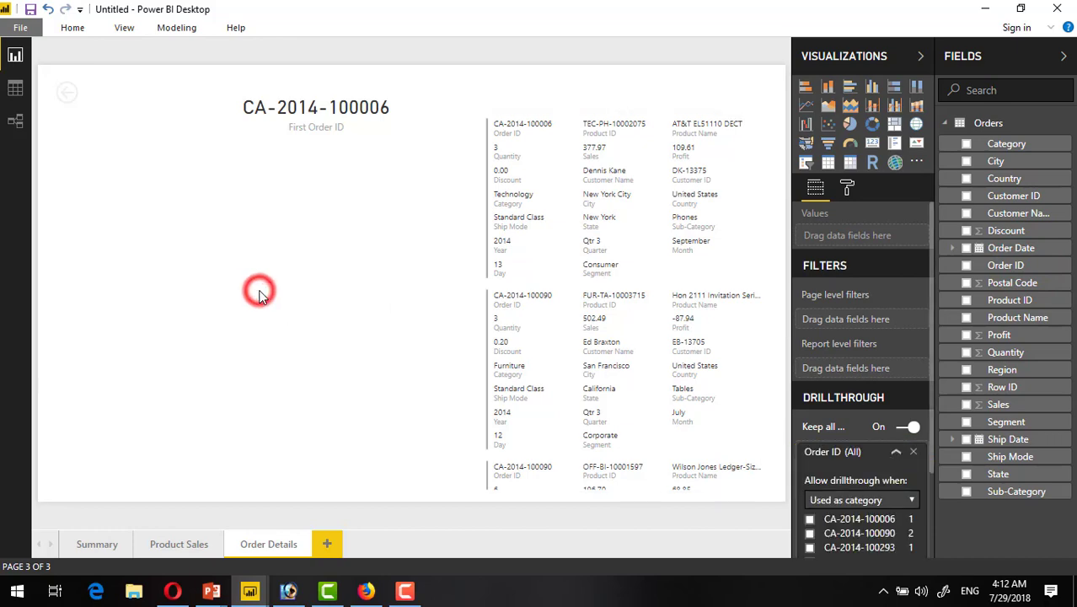
Drill through from the first order in the Product Sales table to the Order Details page
click(181, 545)
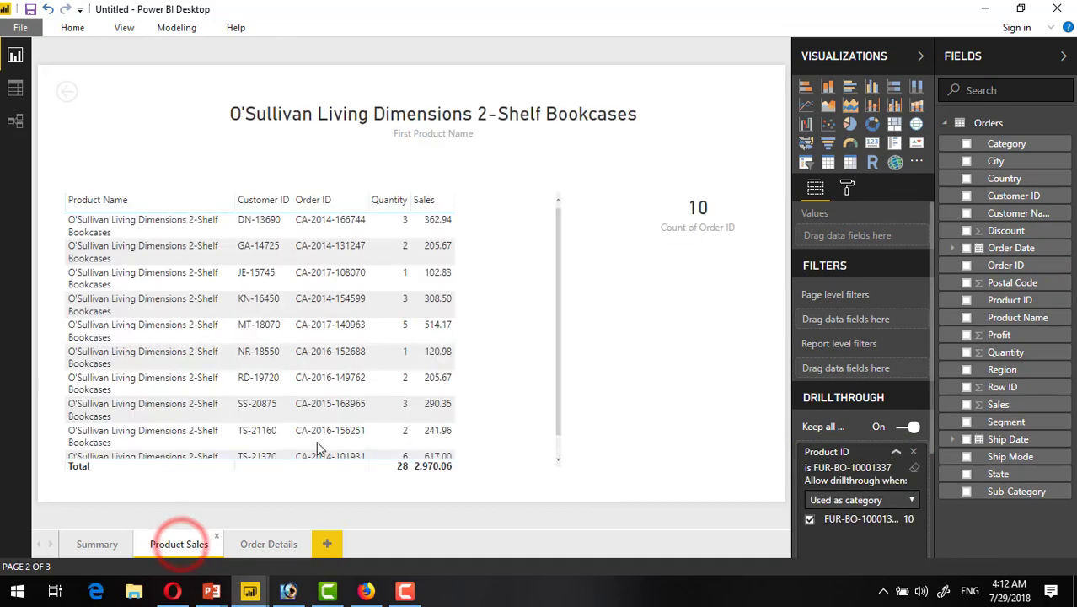
right_click(325, 222)
mouse_move(365, 285)
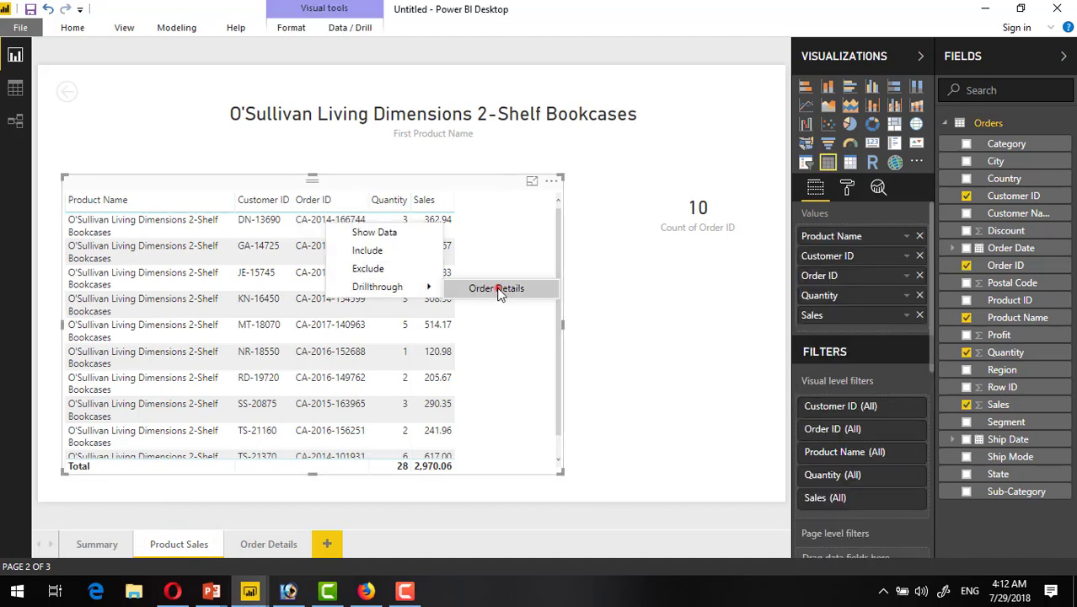
click(495, 288)
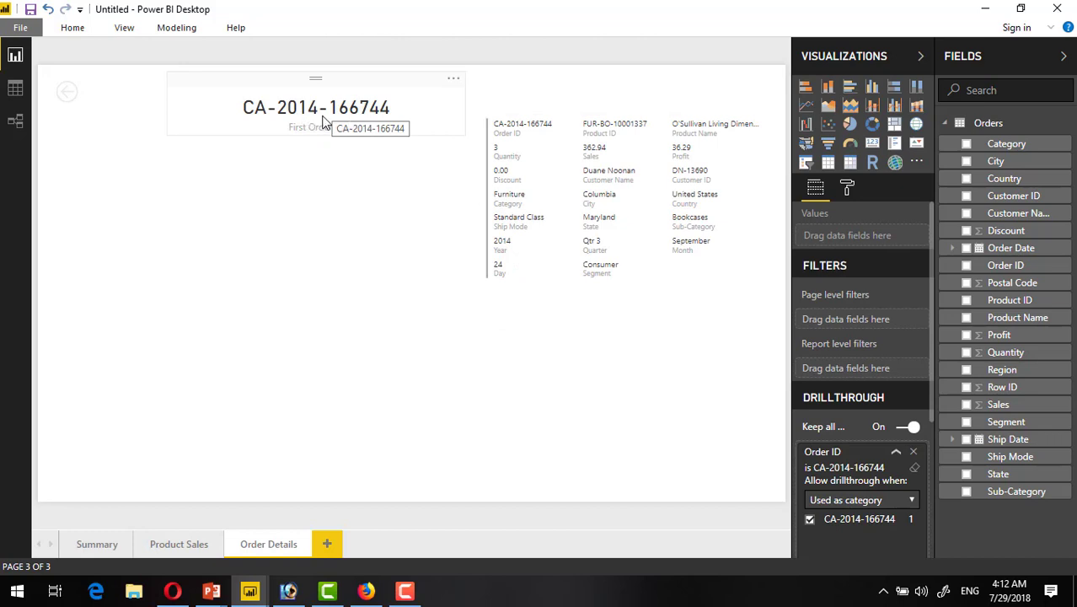
Test moving between Product Sales and Order Details with the back arrows on both pages
click(193, 543)
click(270, 544)
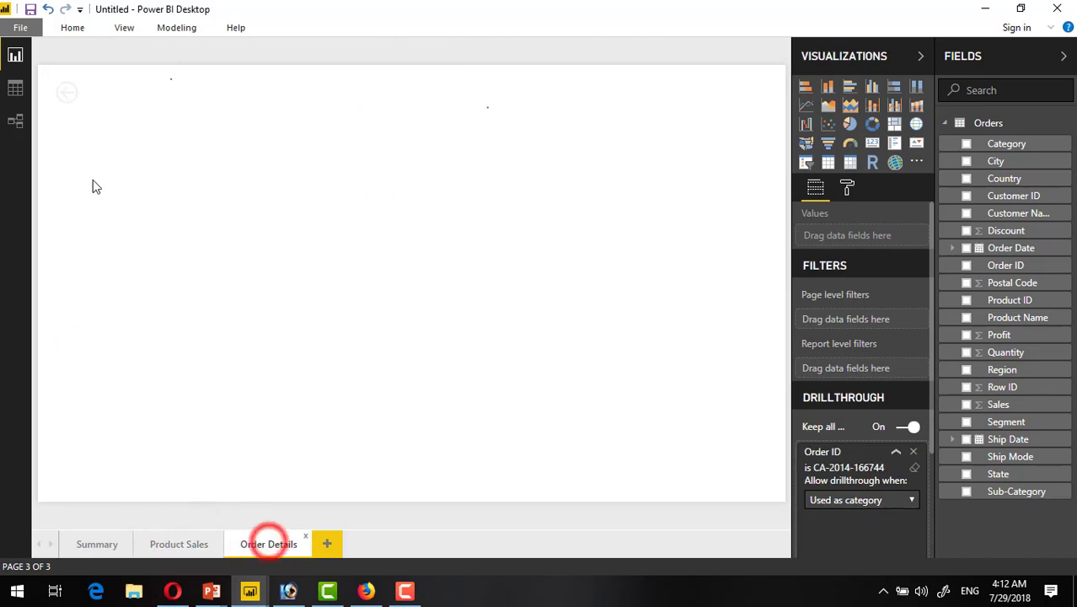
click(73, 99)
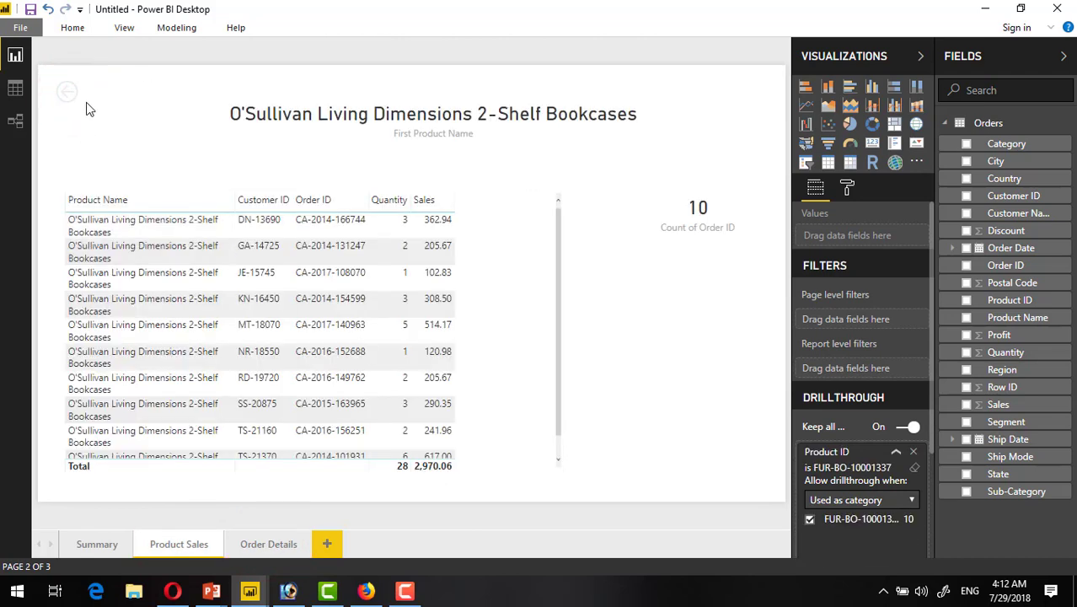
click(71, 94)
click(172, 231)
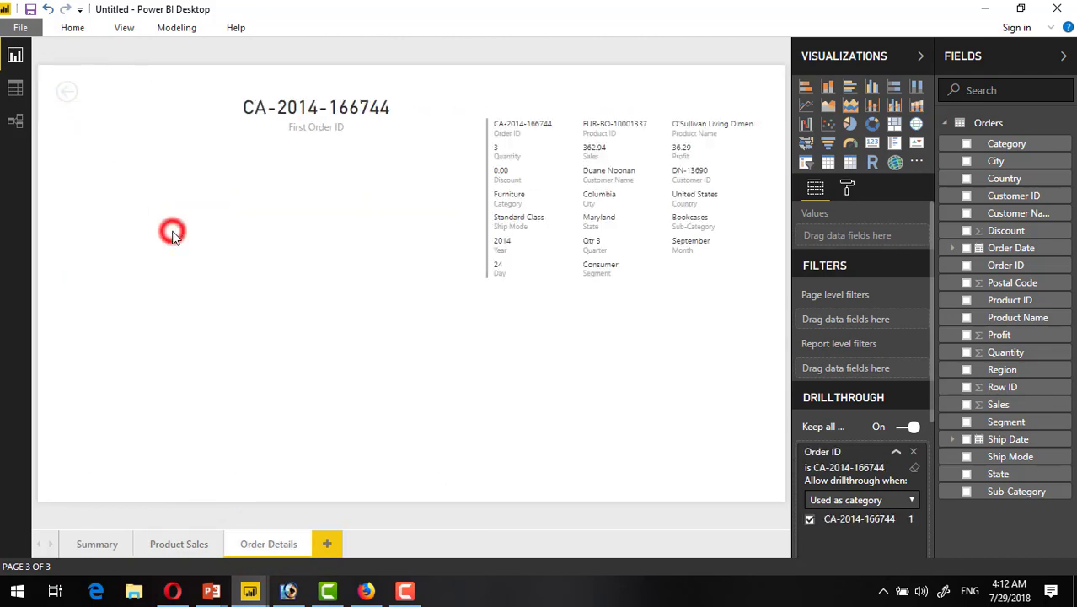
Examine the back arrow on the Order Details page, the available insert options and the arrow's Action type setting
click(71, 95)
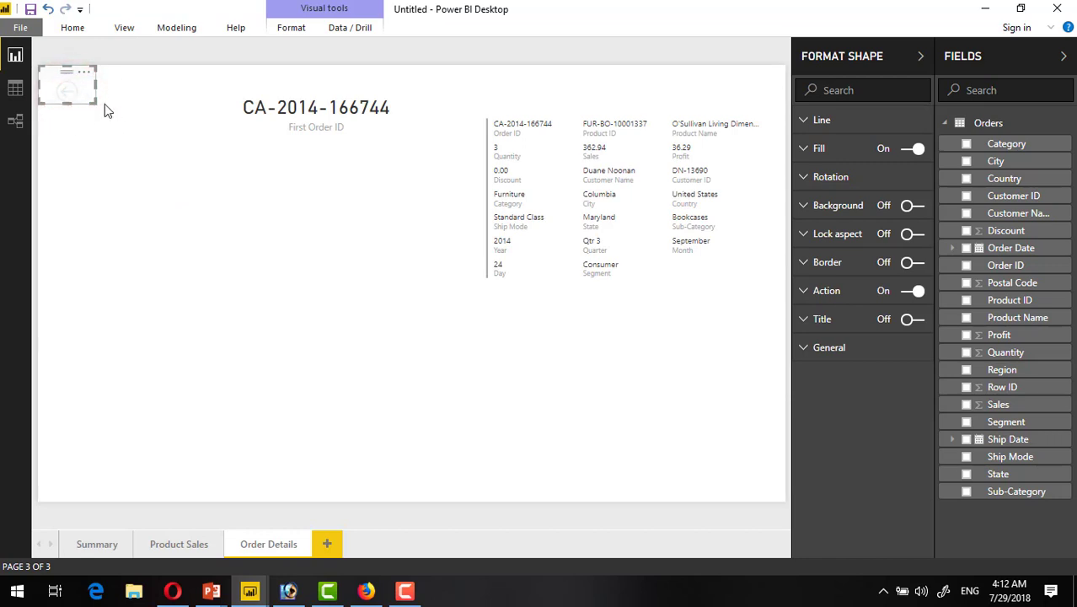
click(202, 204)
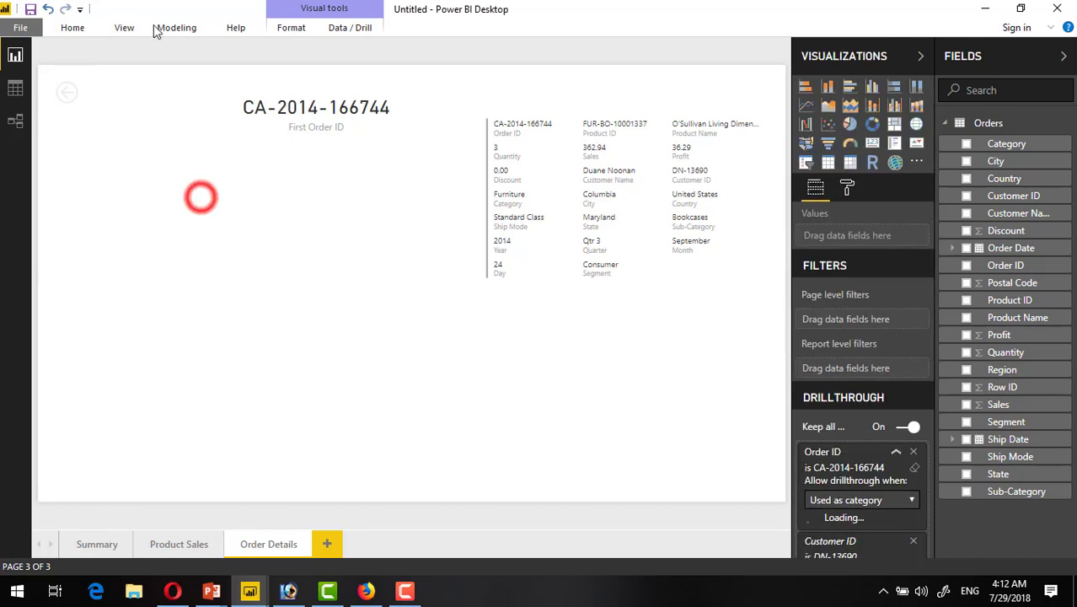
click(73, 27)
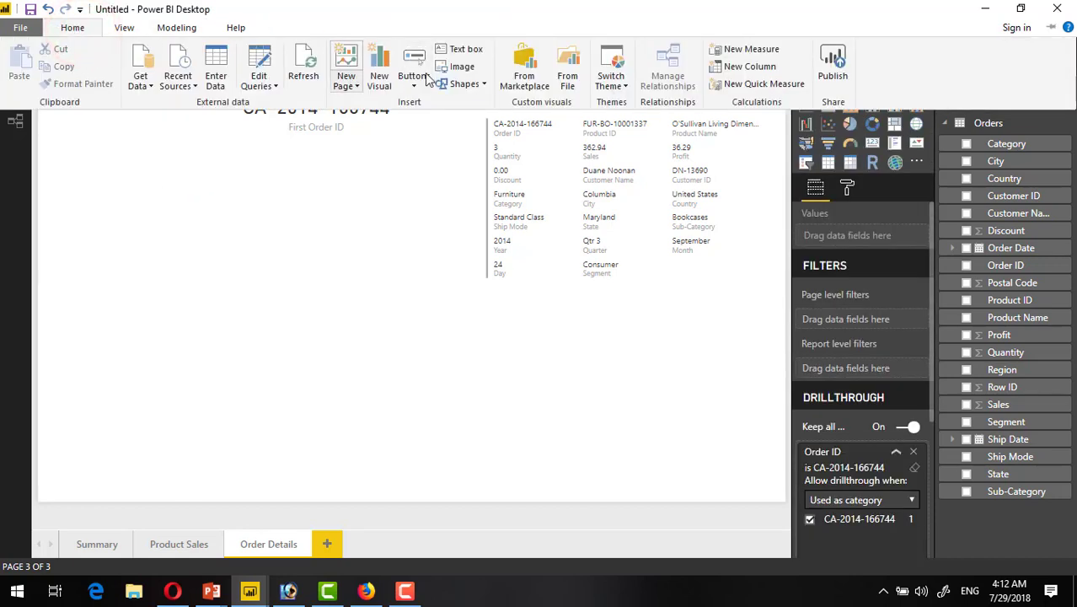
click(157, 214)
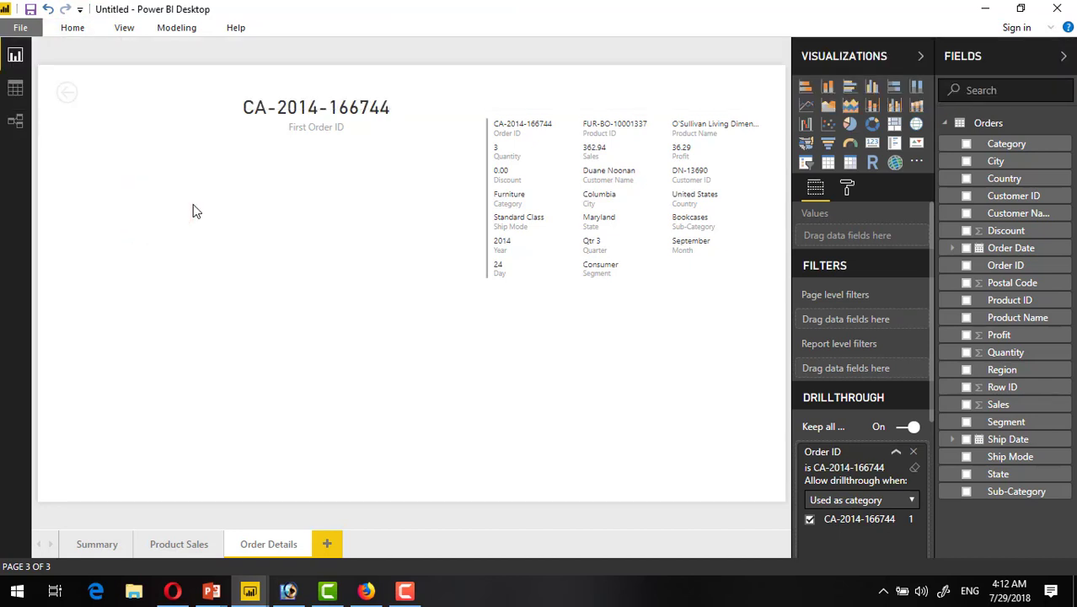
click(68, 101)
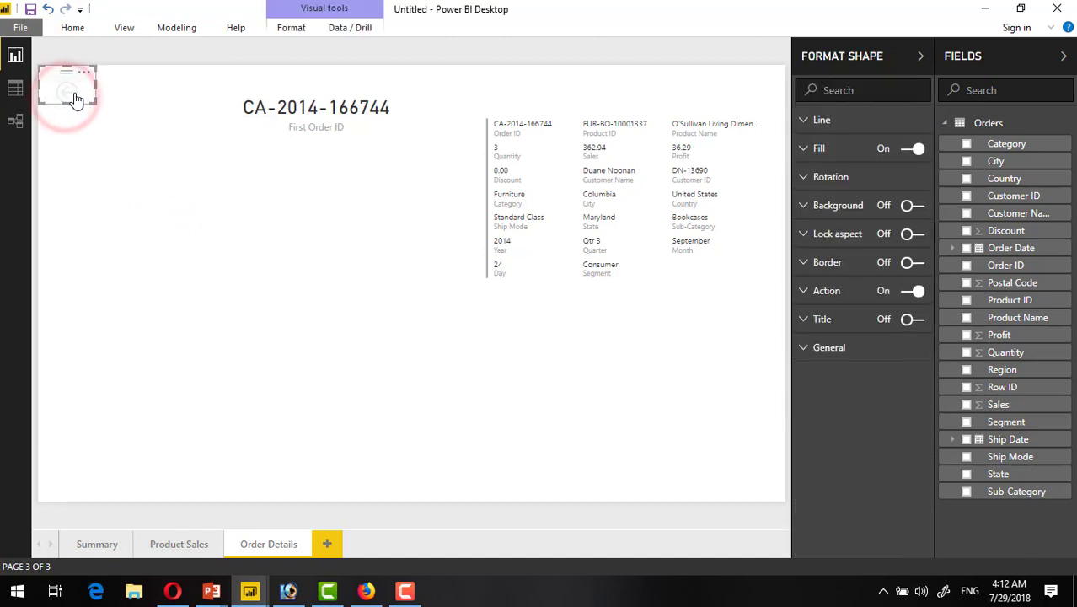
click(838, 294)
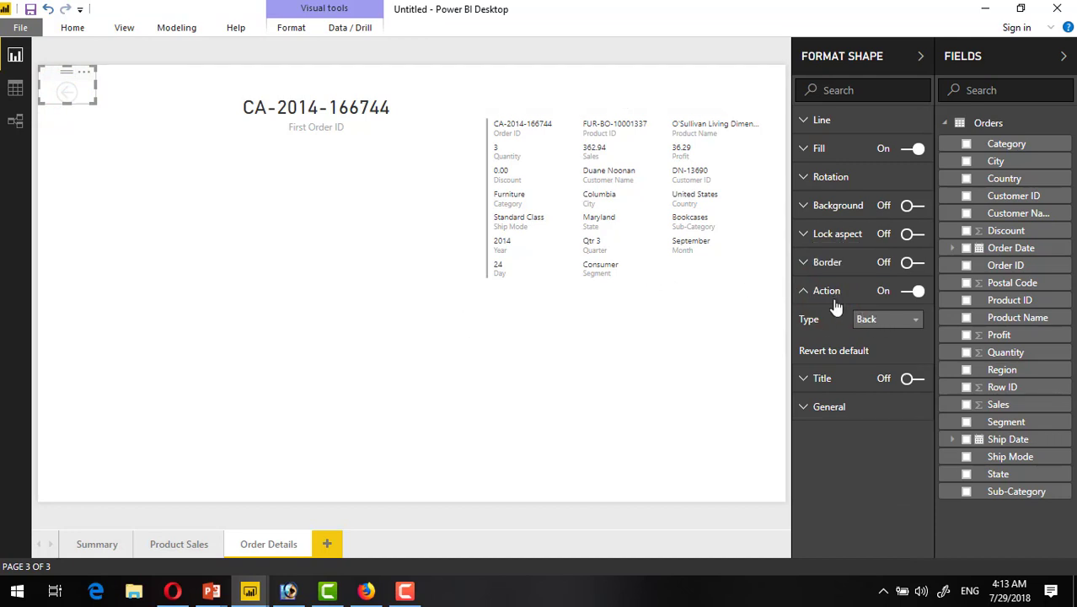
click(891, 325)
click(889, 320)
click(217, 285)
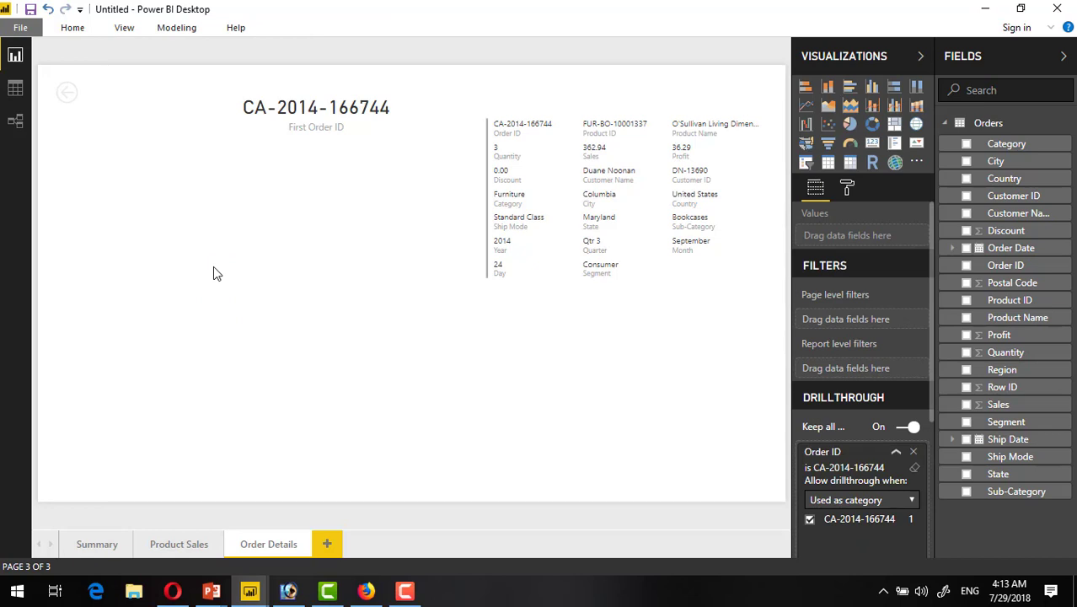
Switch to the other open Power BI file and review its Summary, Product Sales and Order Details pages
mouse_move(250, 591)
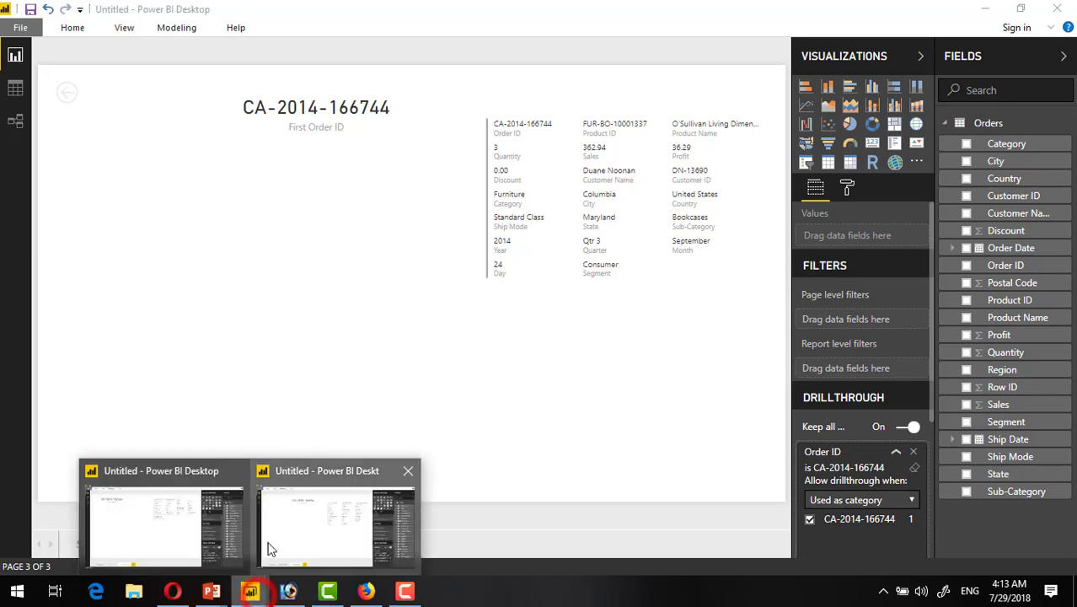
click(174, 508)
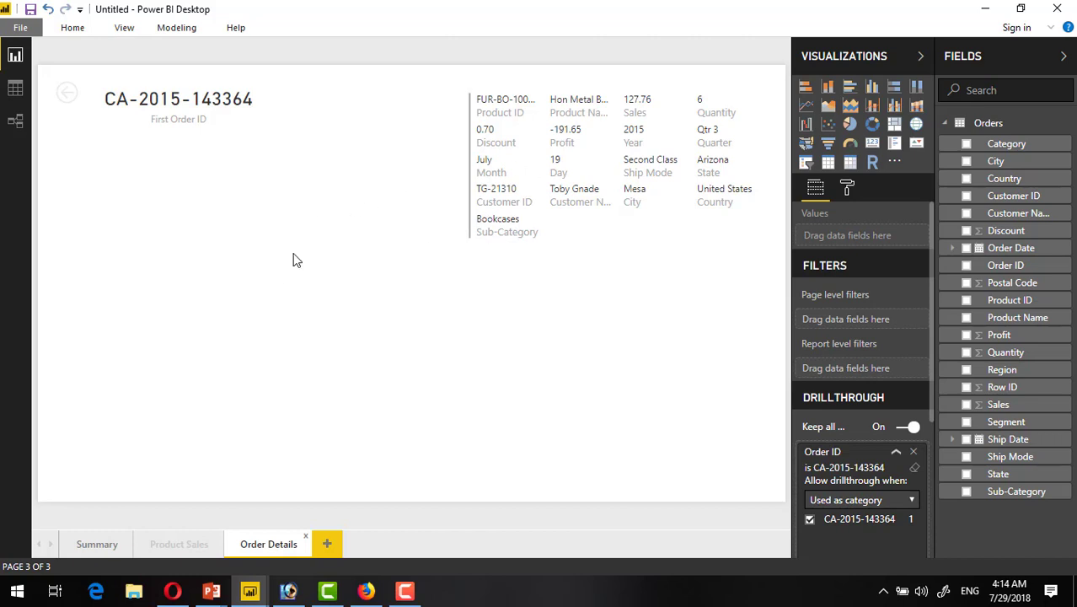
click(97, 547)
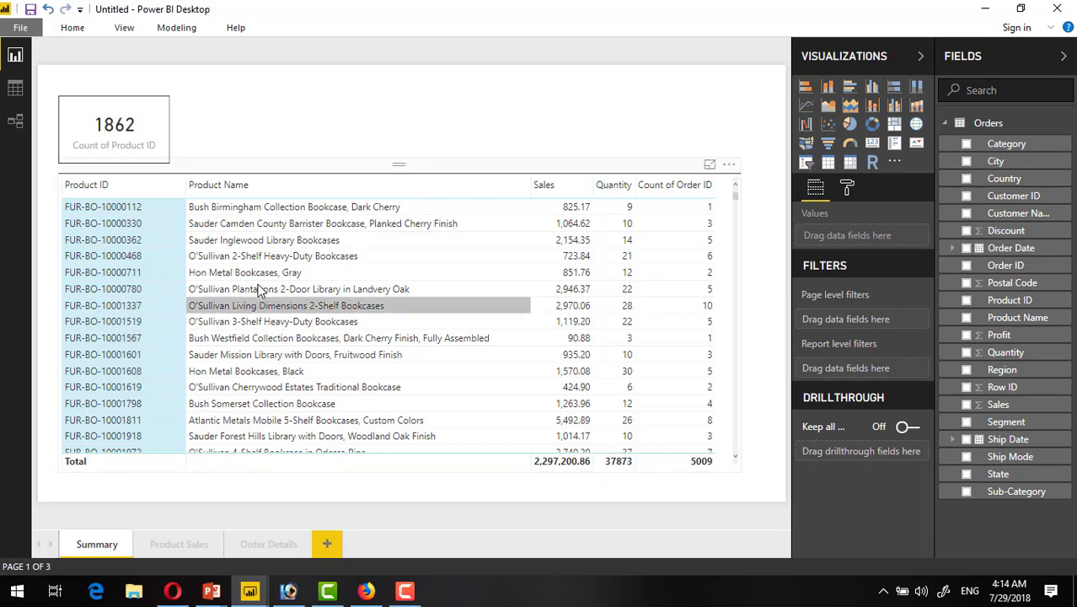
click(303, 108)
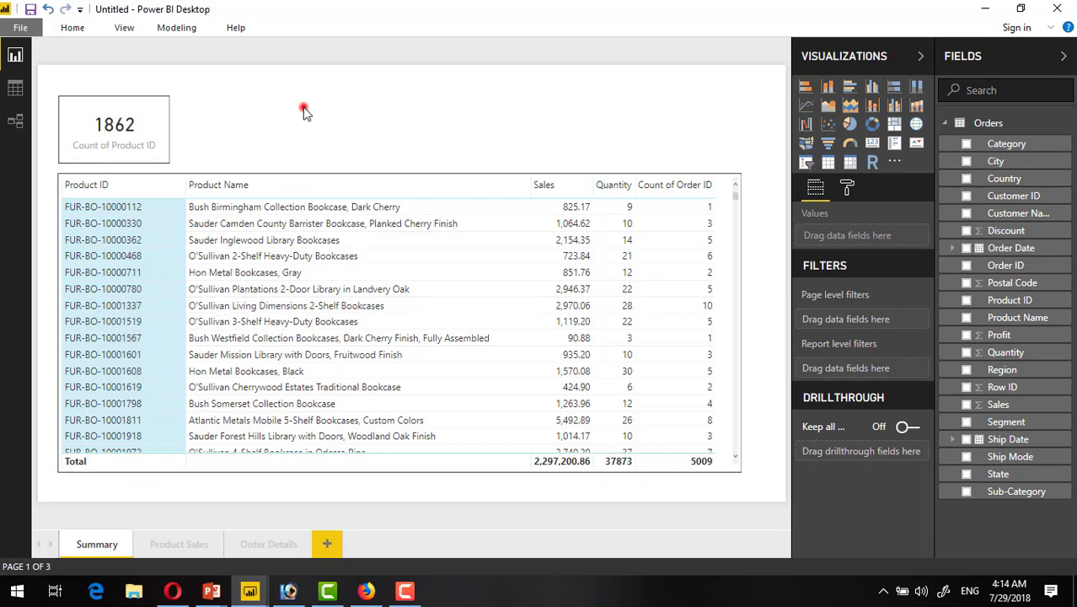
click(177, 546)
click(263, 547)
click(196, 548)
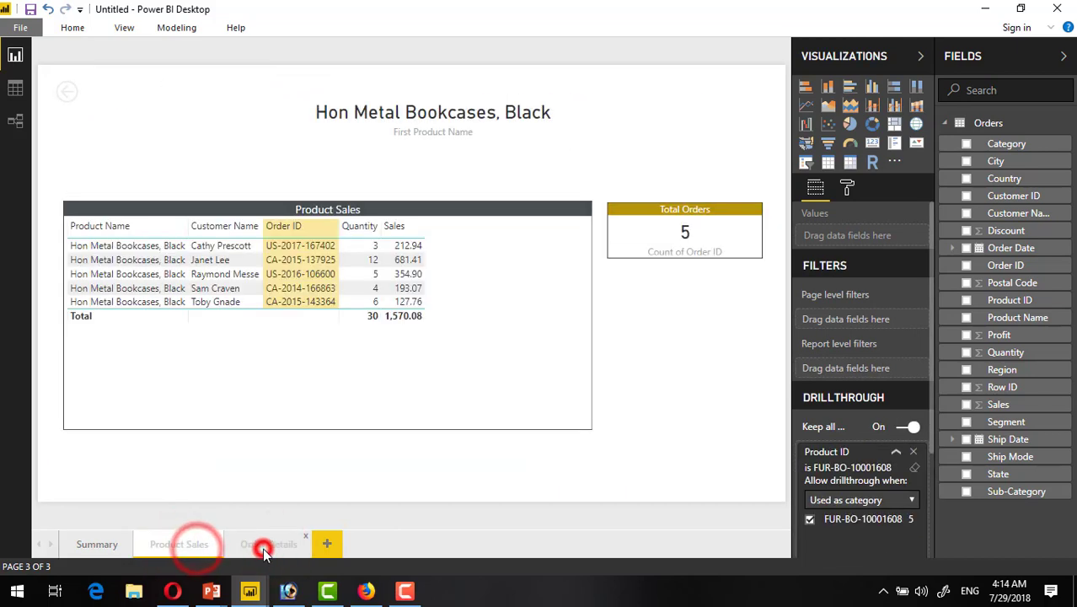
click(263, 548)
click(167, 544)
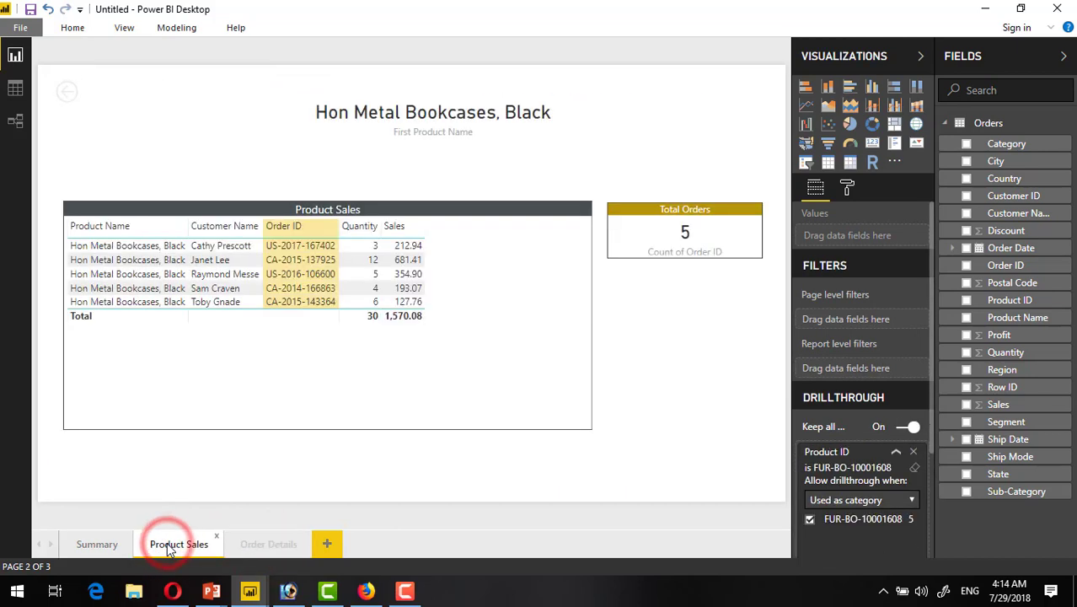
Check the Summary and Product Sales pages, finishing on the Order Details page
click(98, 544)
click(175, 543)
click(253, 546)
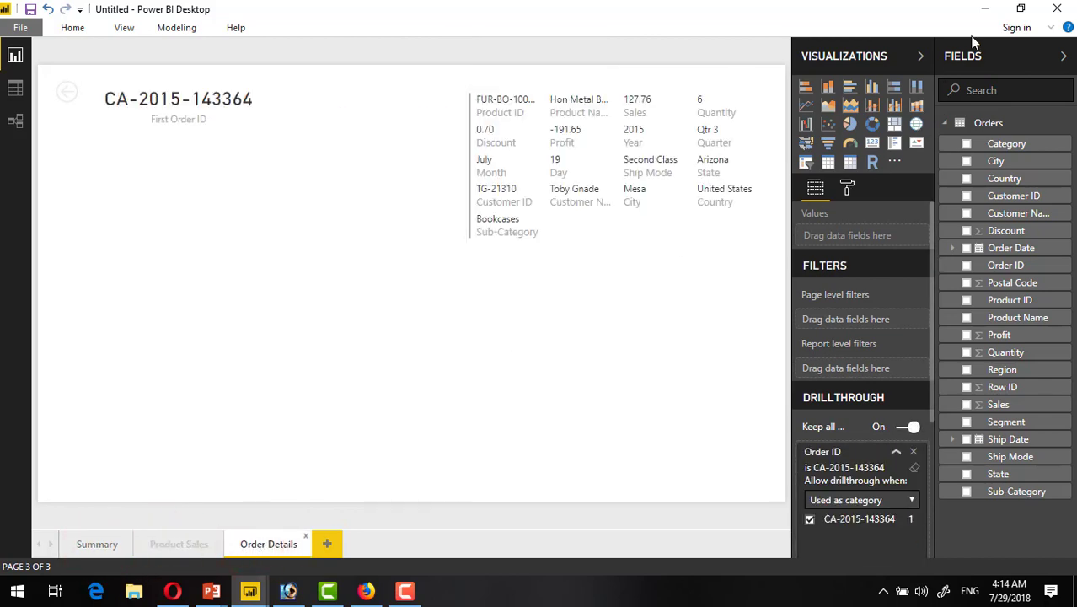
Sign in to the Power BI service with the account e-mail and the account password
click(1016, 27)
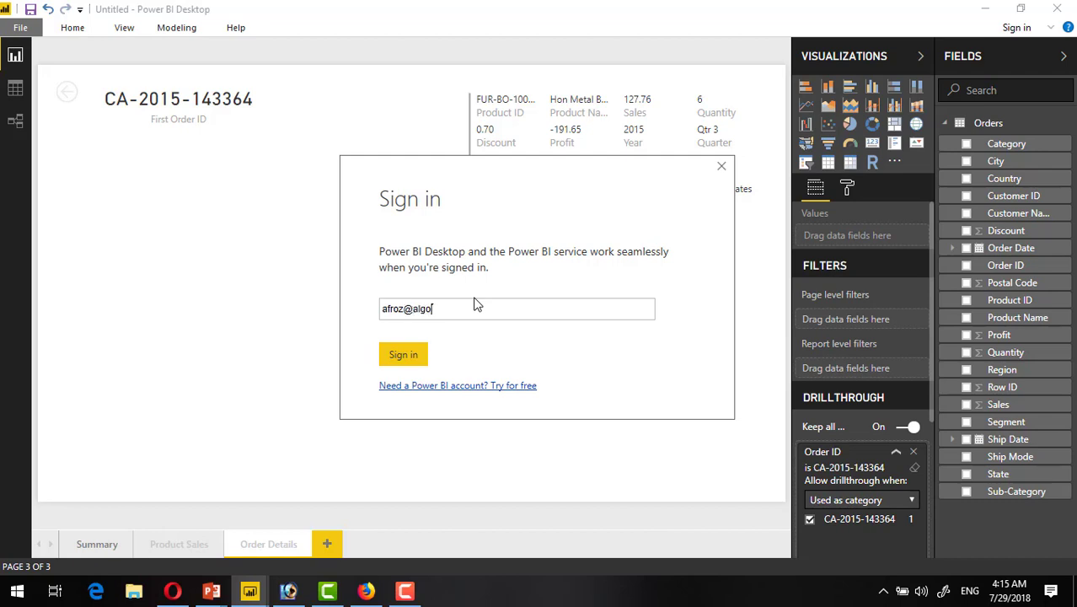
key(Return)
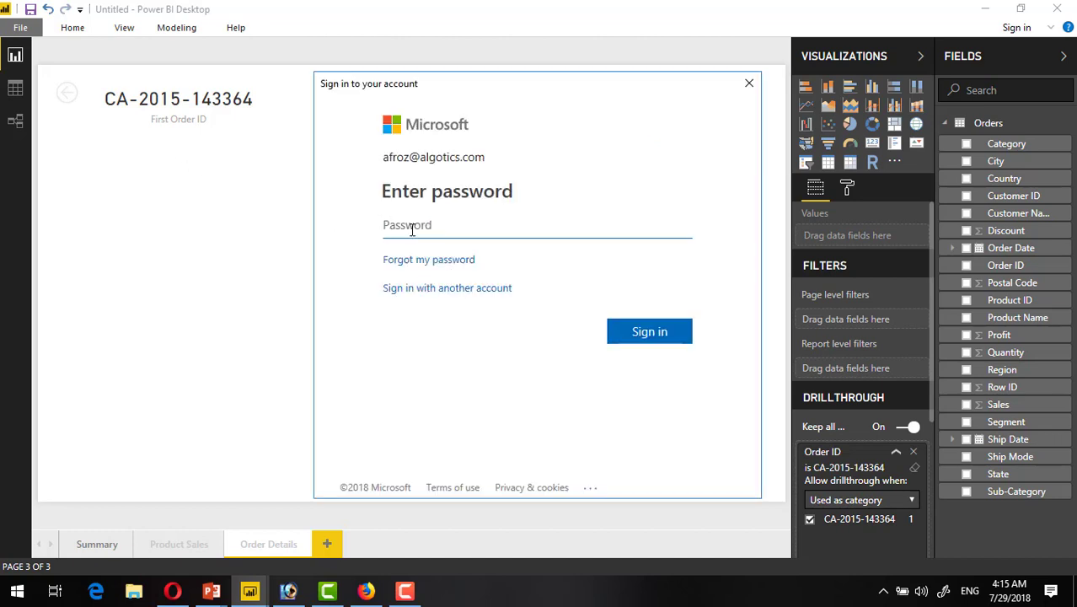
click(410, 226)
text(•••••••••)
key(Return)
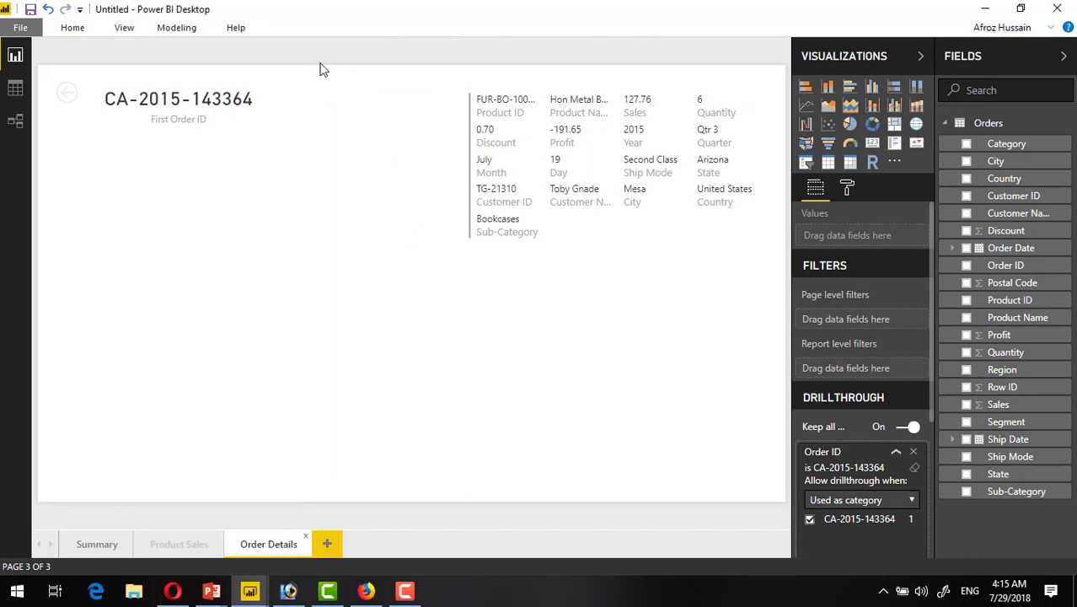
Start publishing the report and save it as "sample power bi dt" in the Power BI Series folder
click(72, 29)
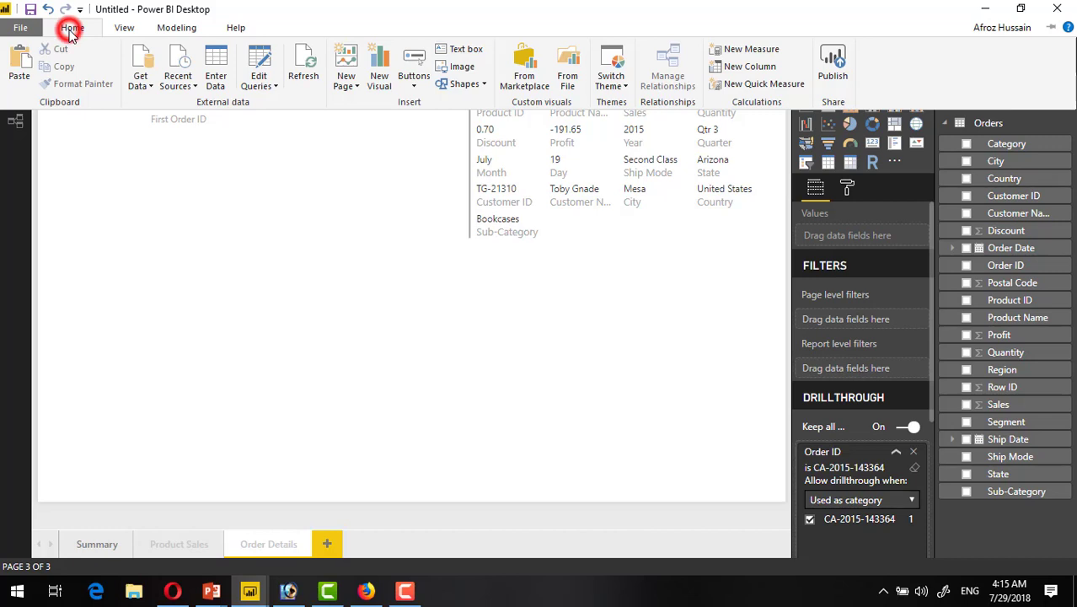
click(831, 68)
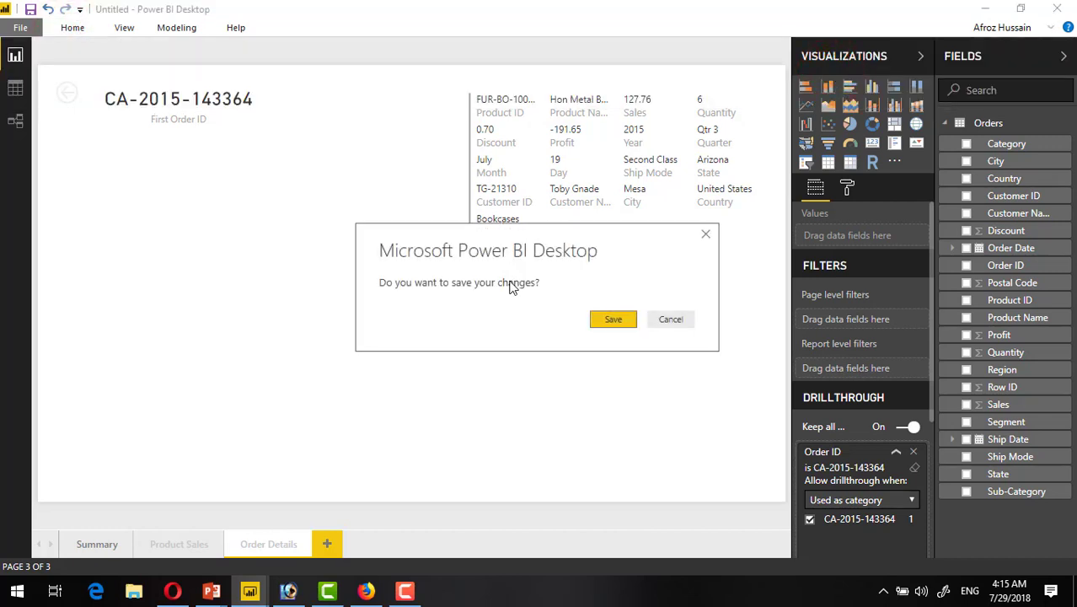
click(612, 323)
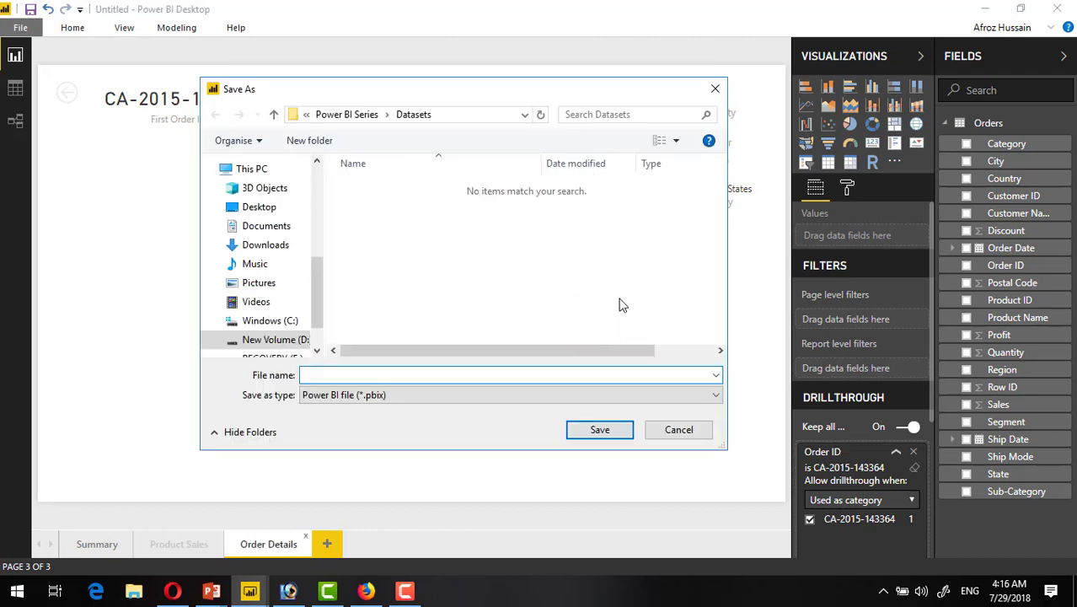
click(350, 114)
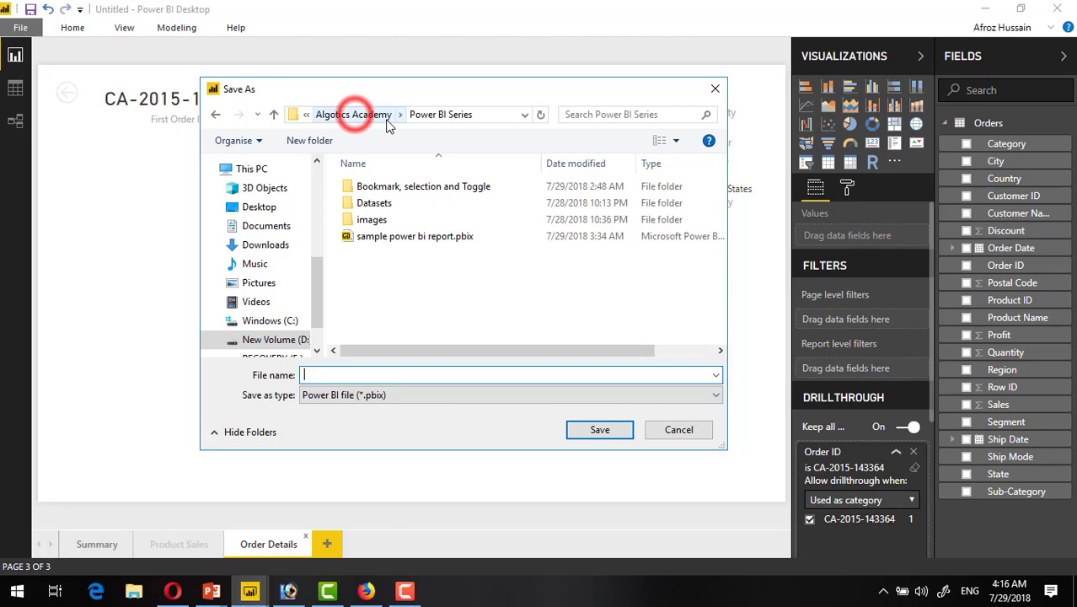
click(429, 304)
click(374, 372)
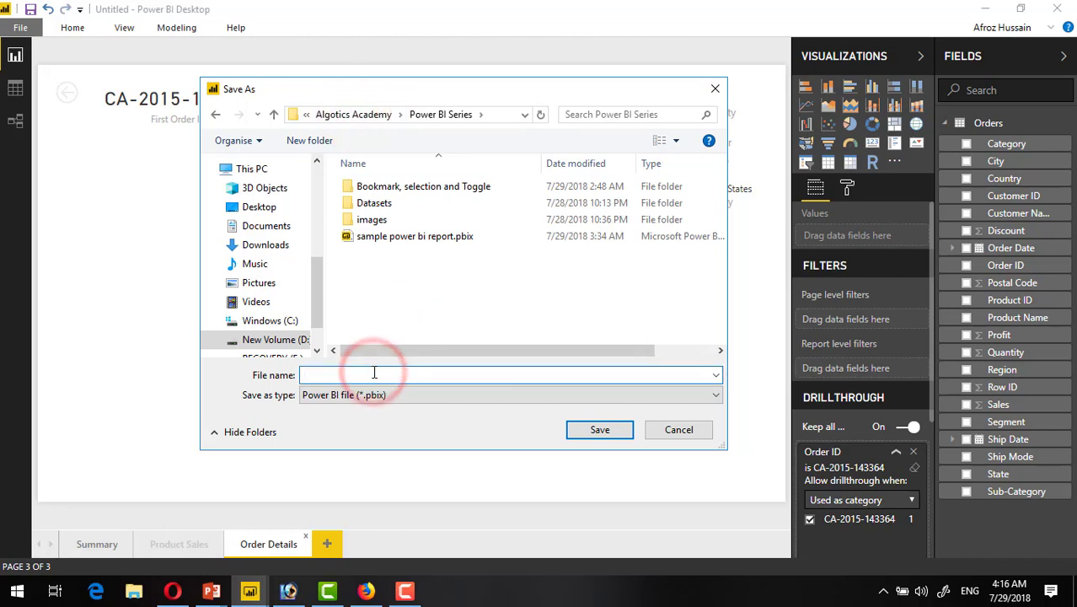
text(a)
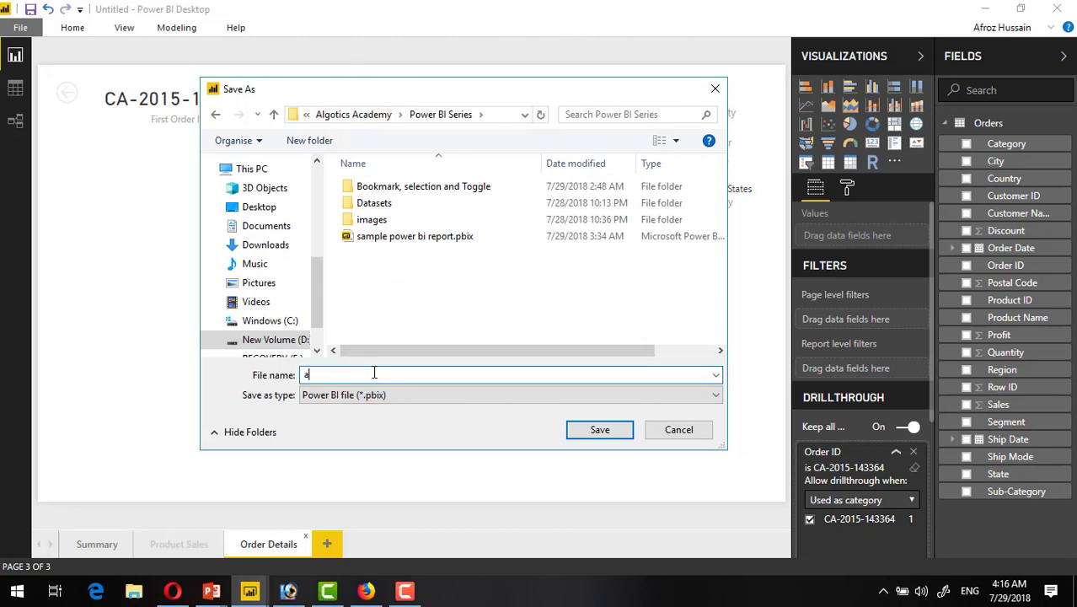
key(BackSpace)
text(sample power bi)
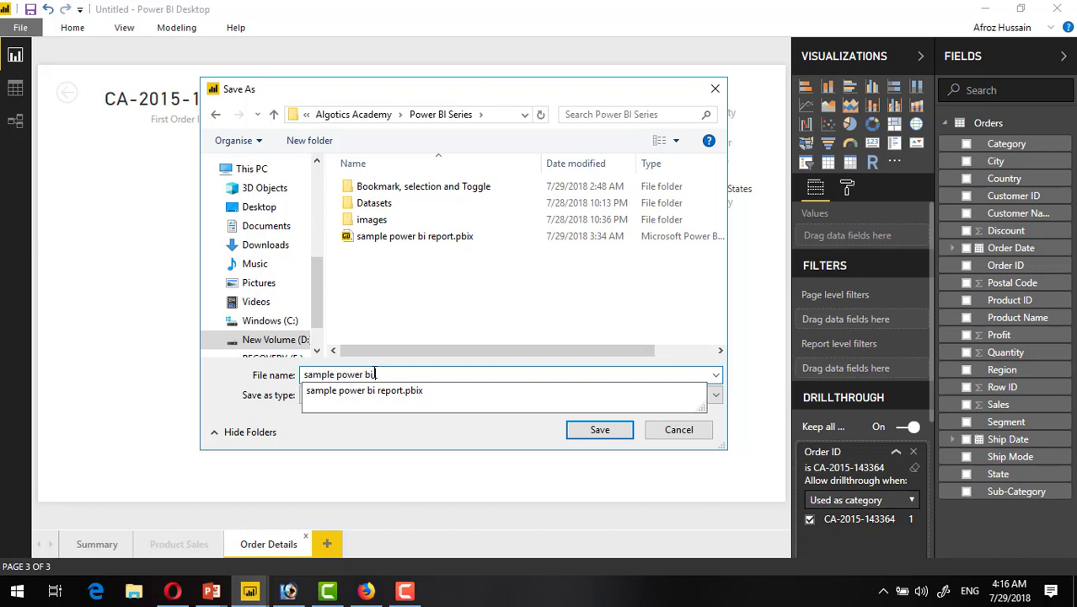
key(Return)
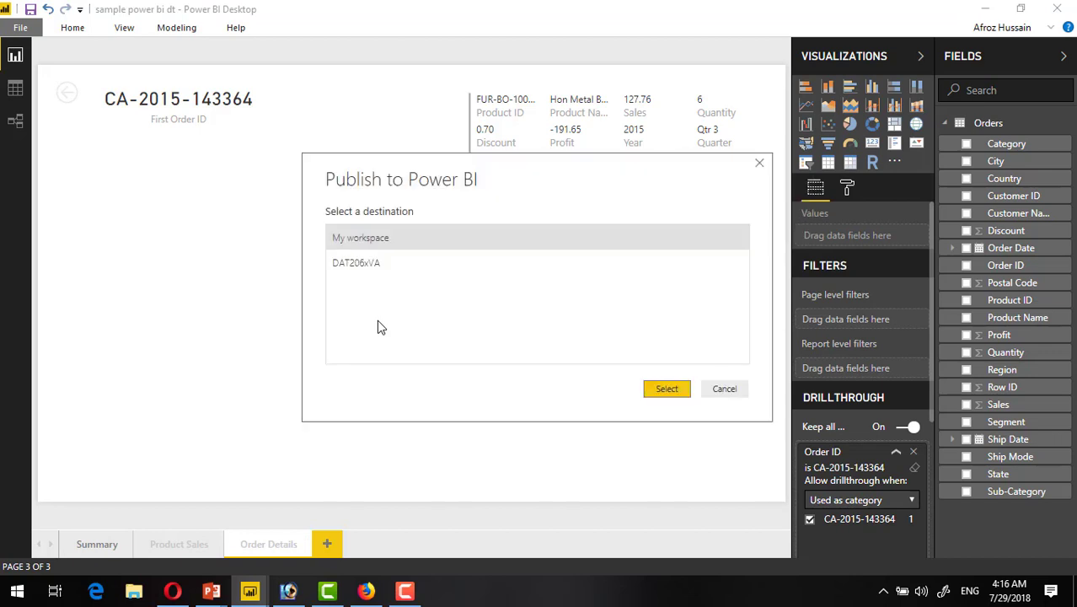
Publish the report to My workspace and dismiss the publishing dialog
click(371, 239)
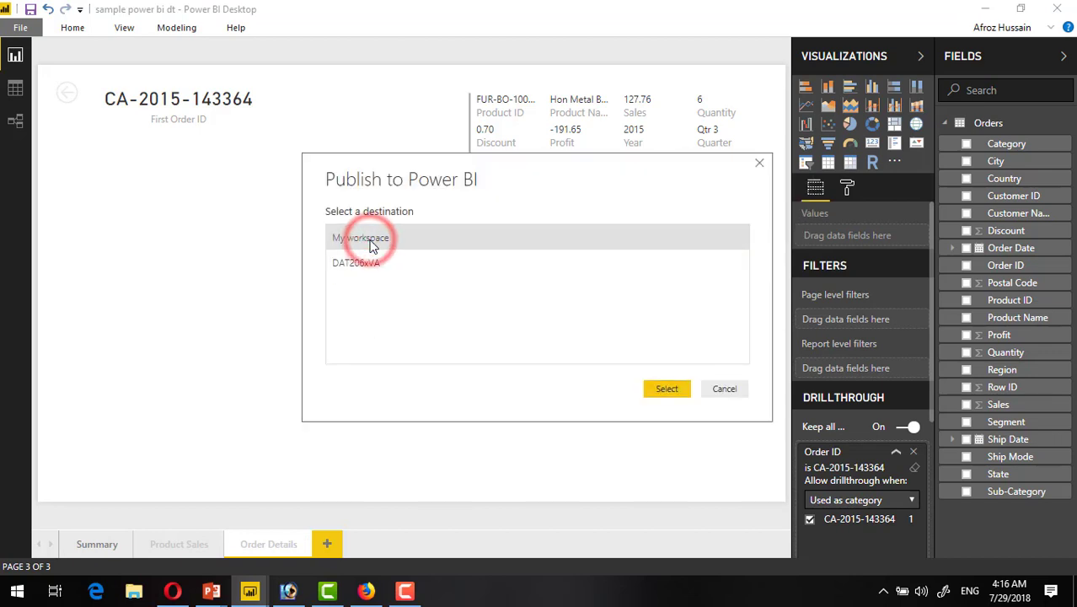
click(666, 388)
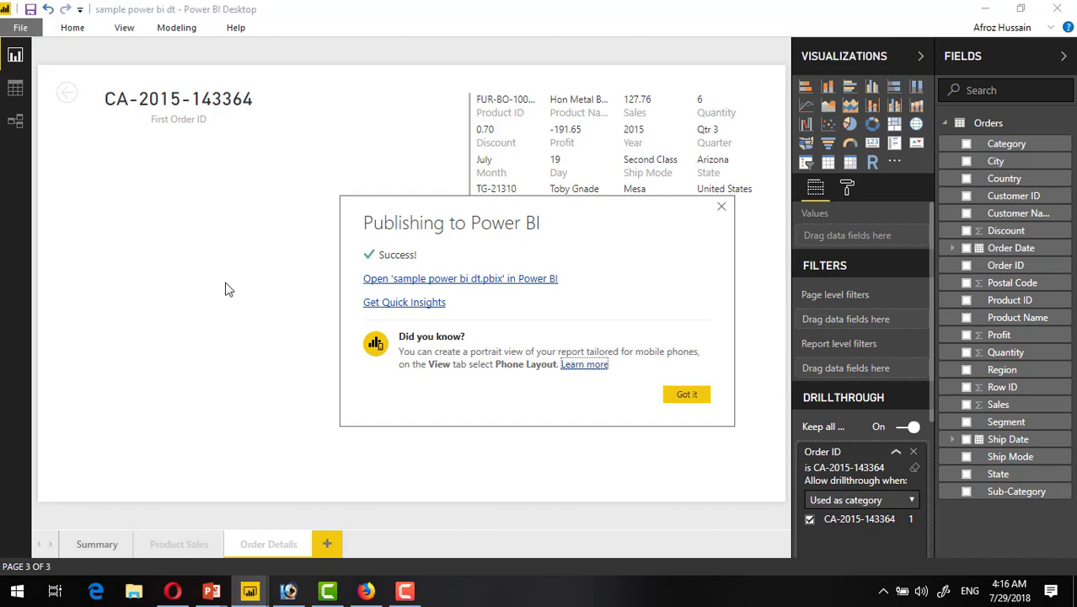
click(678, 393)
click(376, 350)
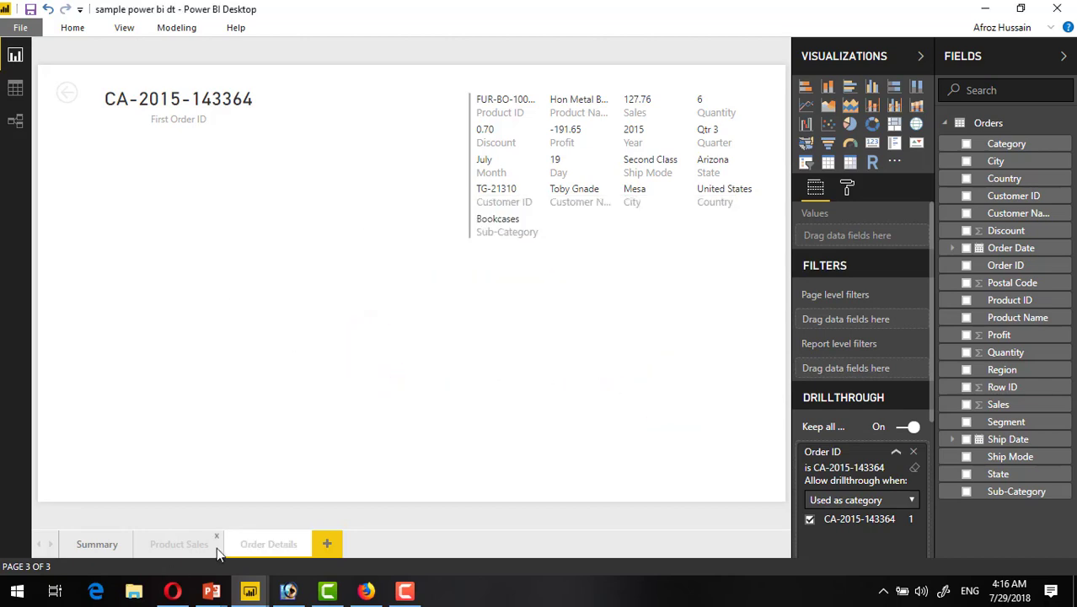
Switch to the Power BI service in Firefox, reload the workspace and open the "sample power bi dt" report
click(366, 590)
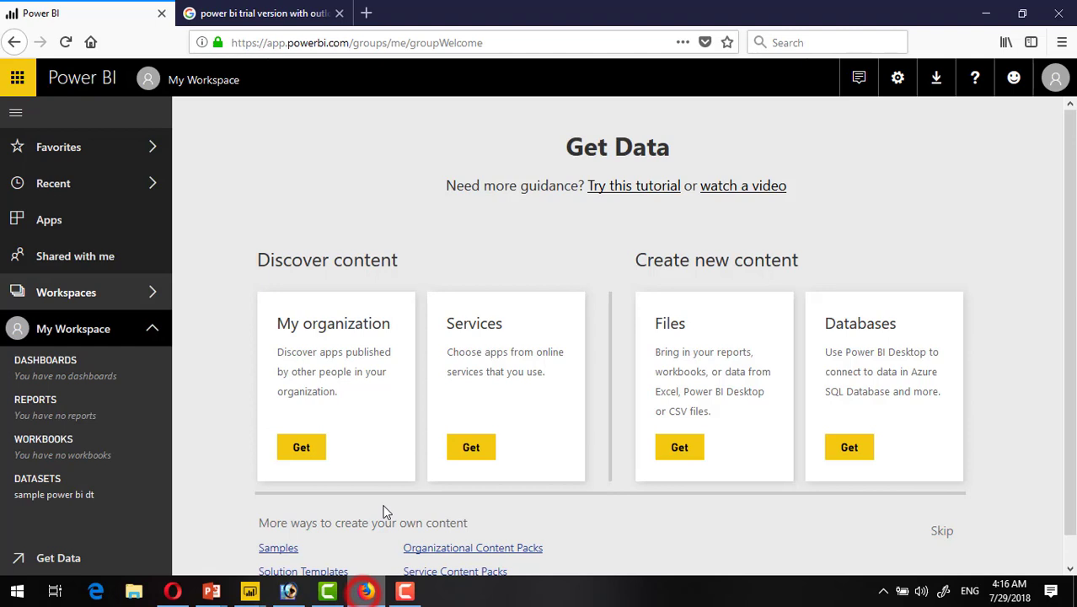
click(341, 209)
click(66, 42)
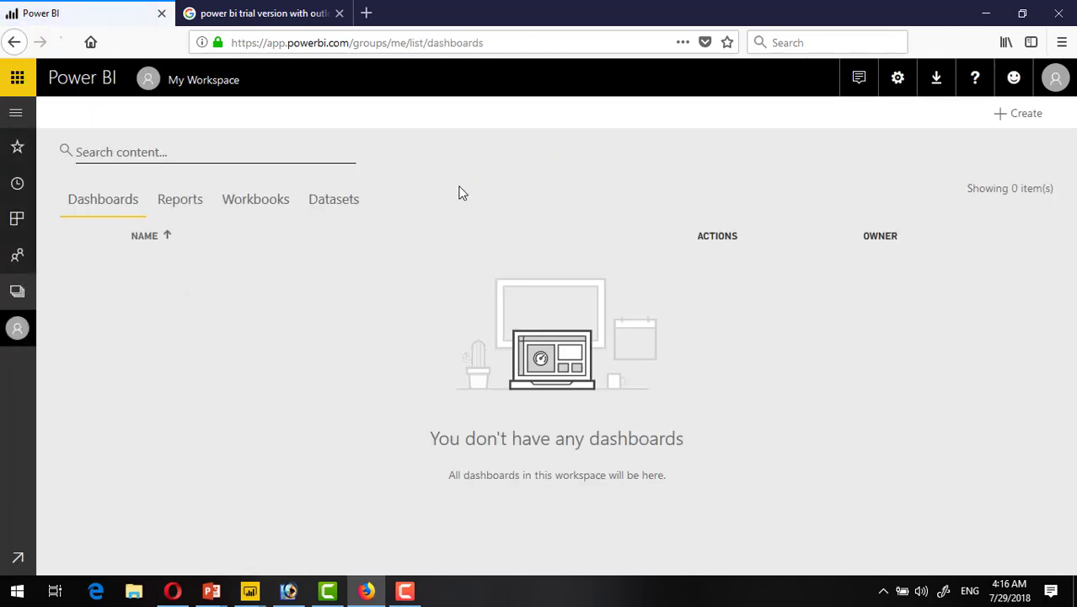
click(176, 209)
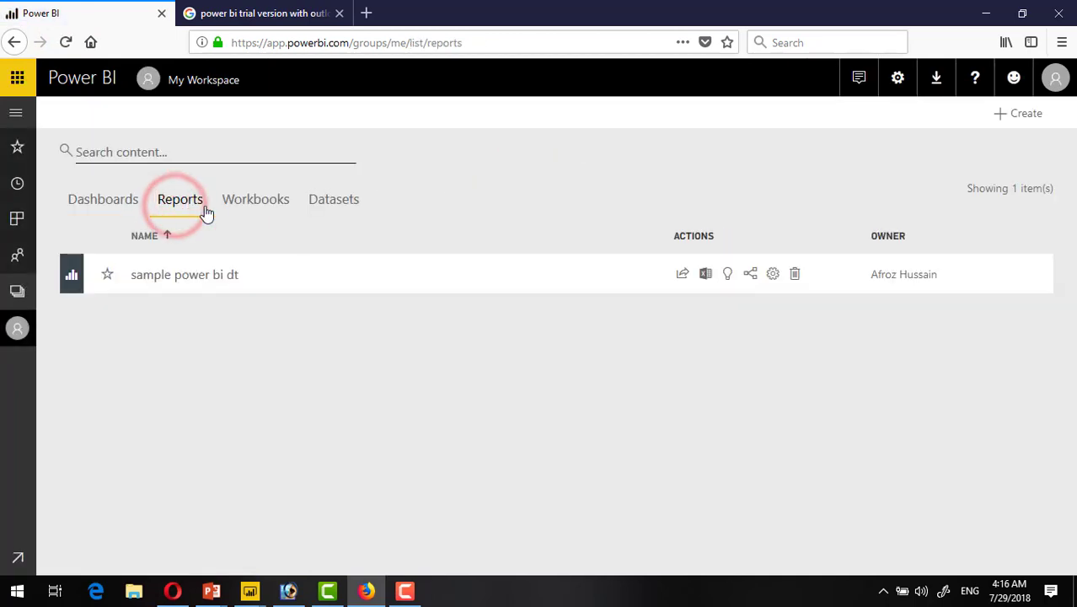
click(179, 282)
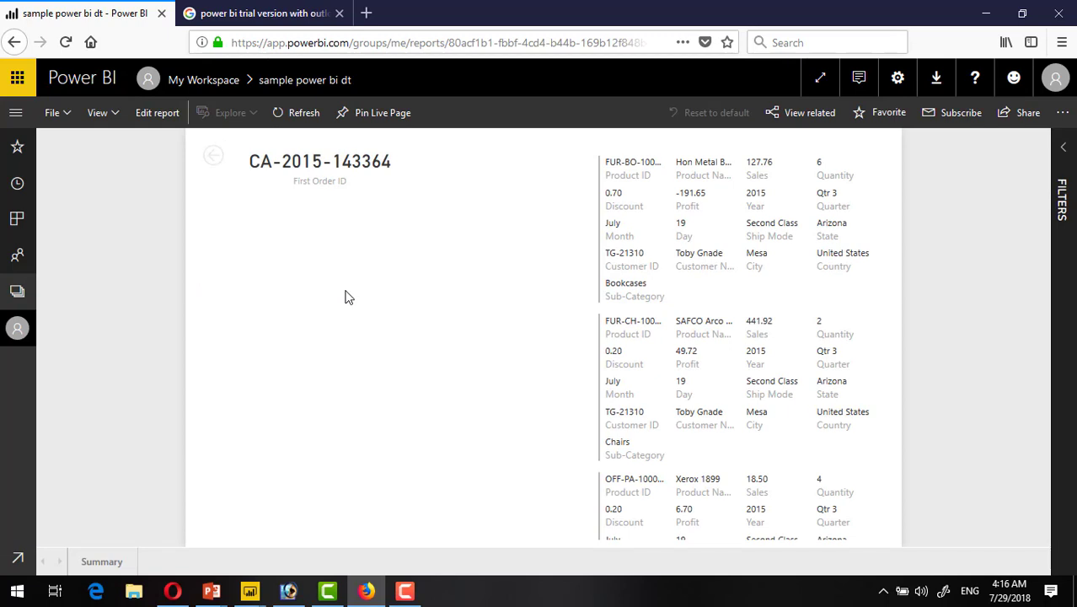
Show the published report's Summary page and check which report pages are available for navigation
click(120, 560)
click(133, 343)
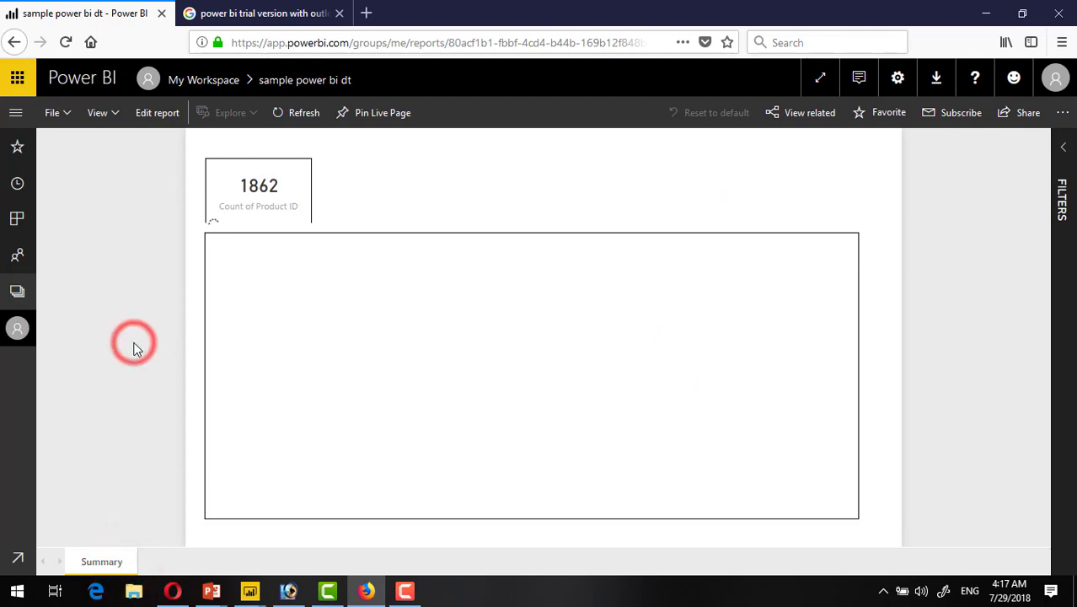
click(121, 313)
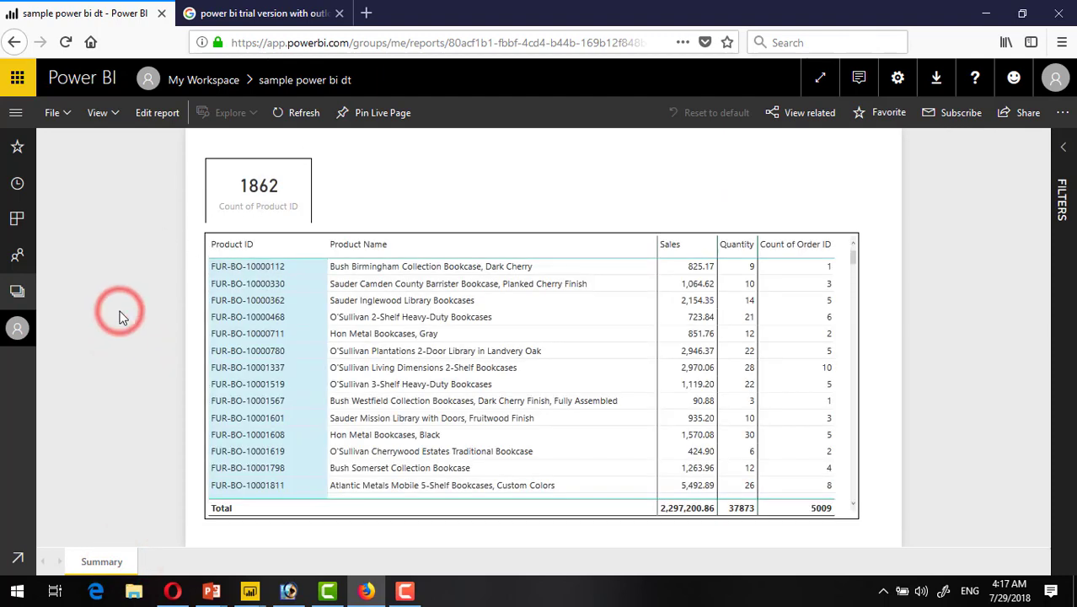
click(165, 571)
click(238, 570)
Drill through from the Sauder Inglewood Library Bookcases product ID to Product Sales, and return to Summary with the page's back arrow
right_click(261, 321)
right_click(253, 308)
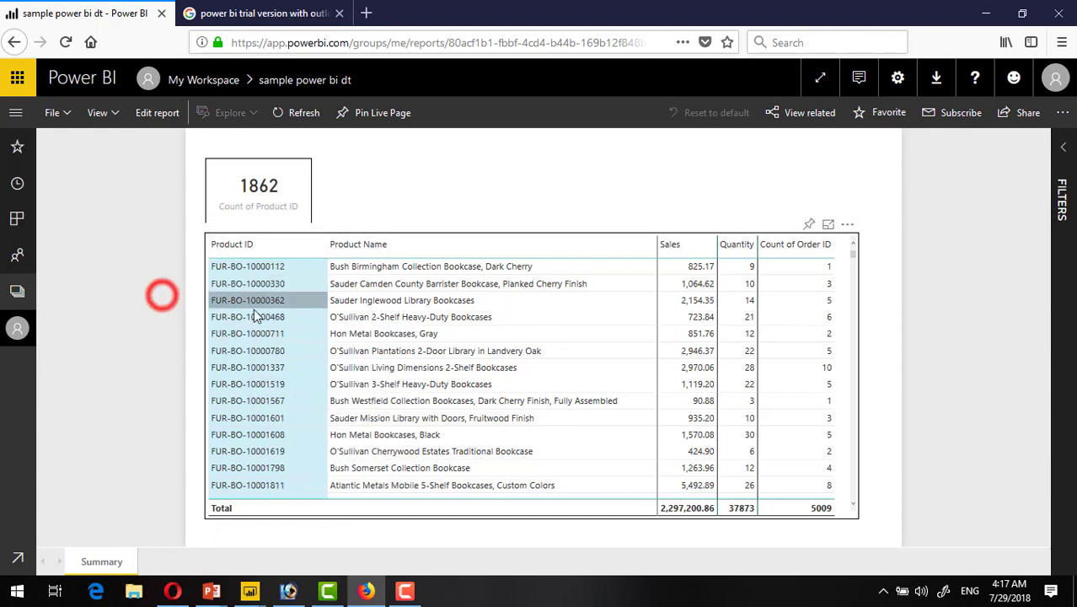
mouse_move(304, 381)
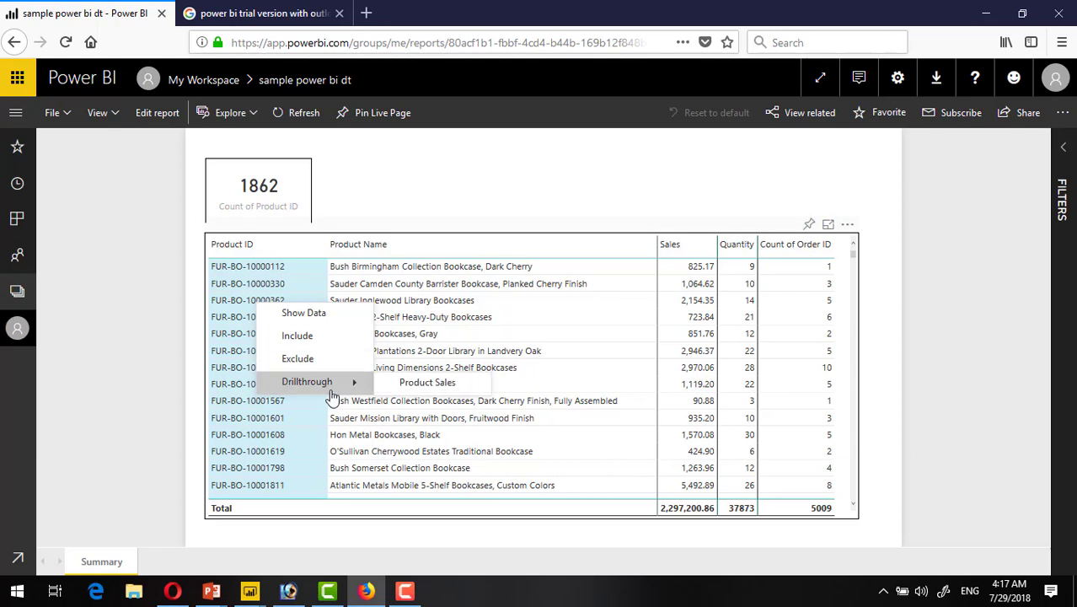
click(420, 388)
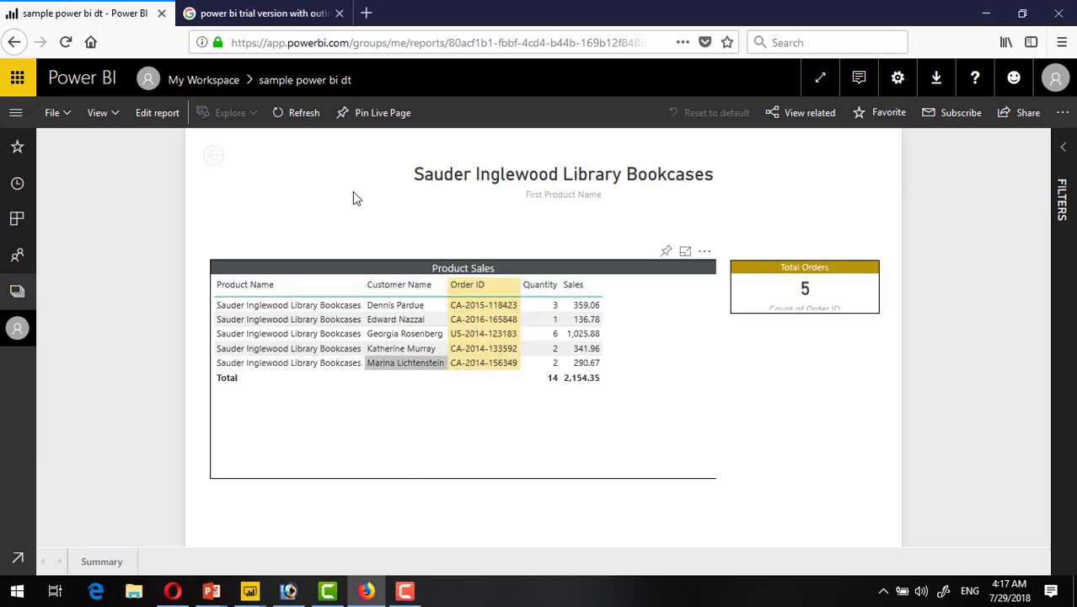
click(204, 153)
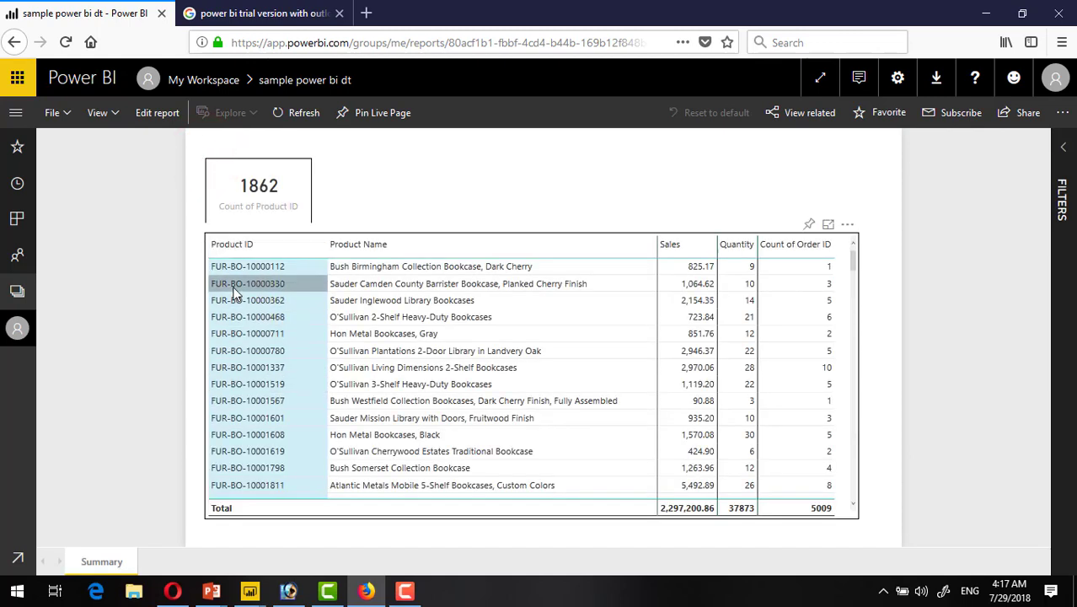
Drill through from the O'Sullivan Living Dimensions 2-Shelf Bookcases product ID to Product Sales, and from its fifth order to Order Details
right_click(261, 361)
mouse_move(307, 439)
click(413, 444)
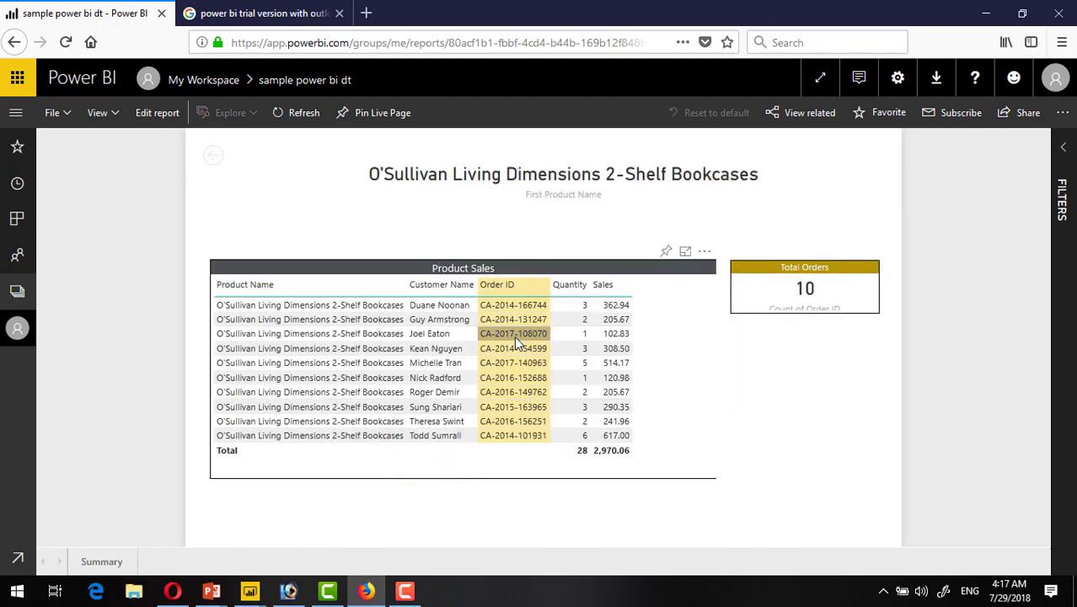
right_click(516, 363)
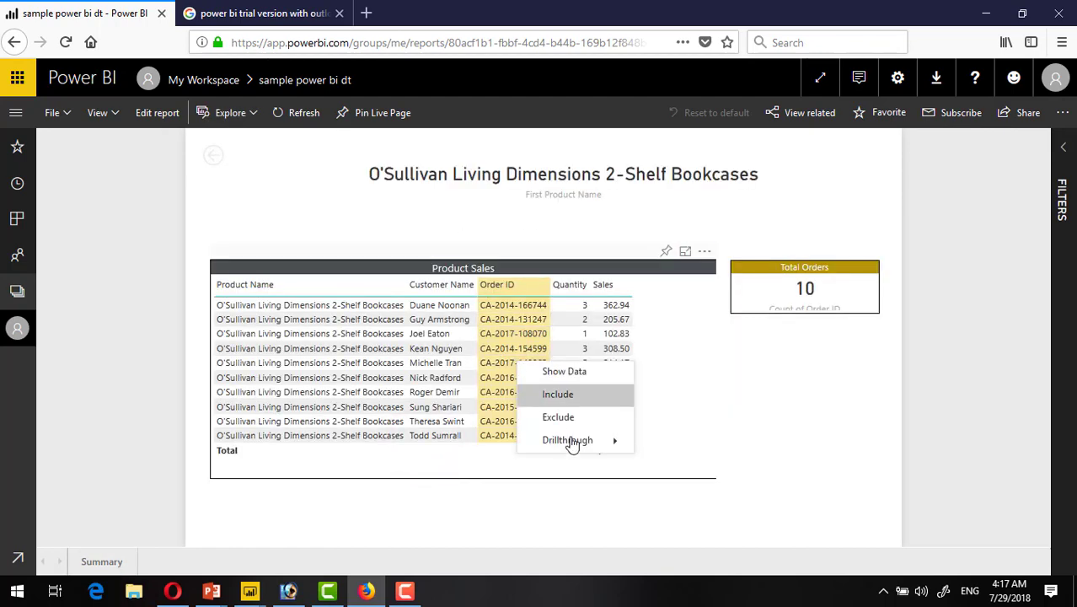
mouse_move(572, 440)
click(684, 441)
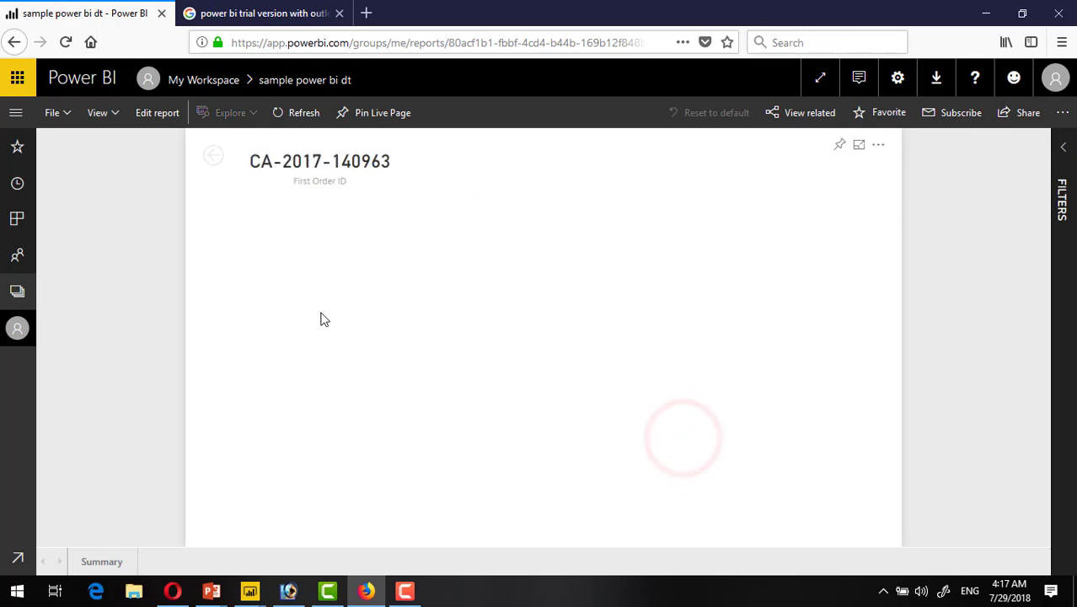
Return from Order Details through Product Sales to the Summary page using the back arrows
click(215, 157)
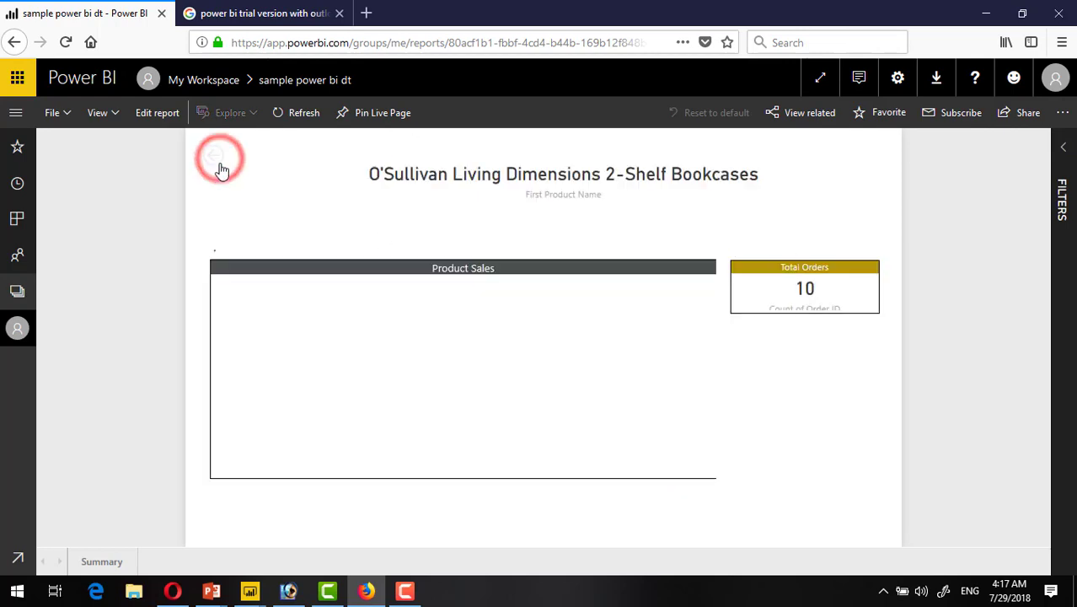
click(216, 156)
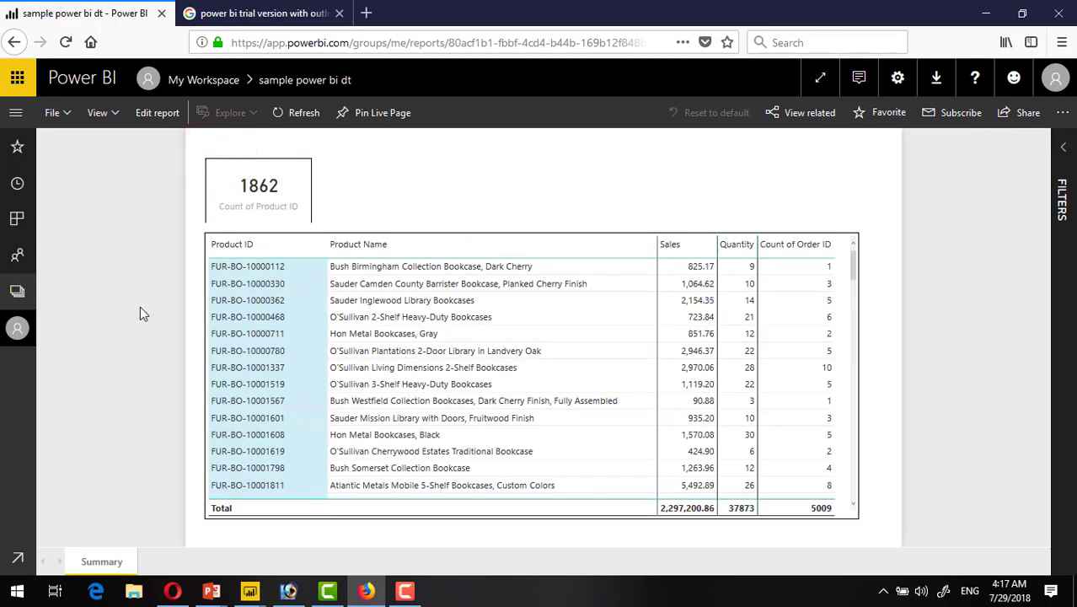
click(140, 306)
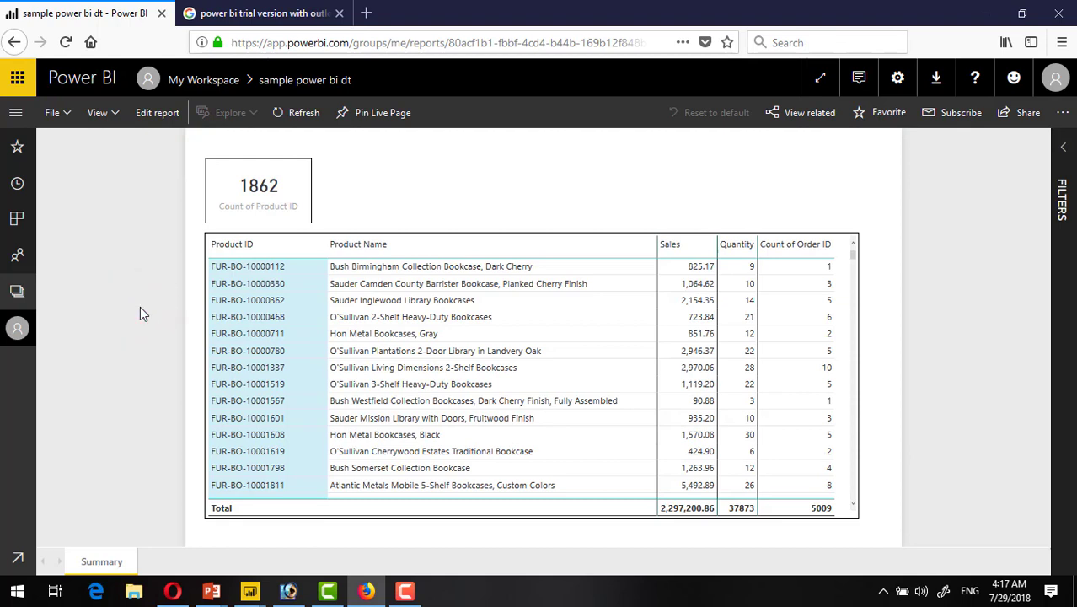